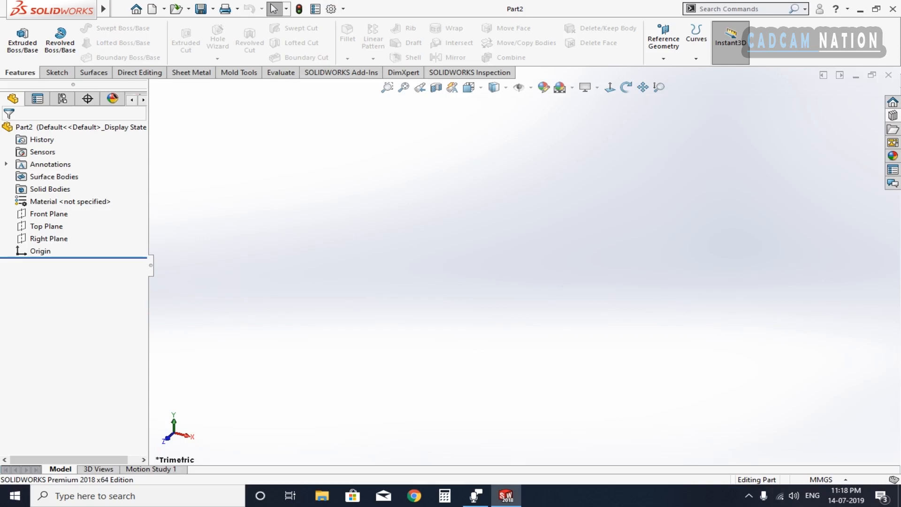
Start a sketch on the Top Plane and draw a circle about 138 mm in diameter centred on the origin
click(46, 226)
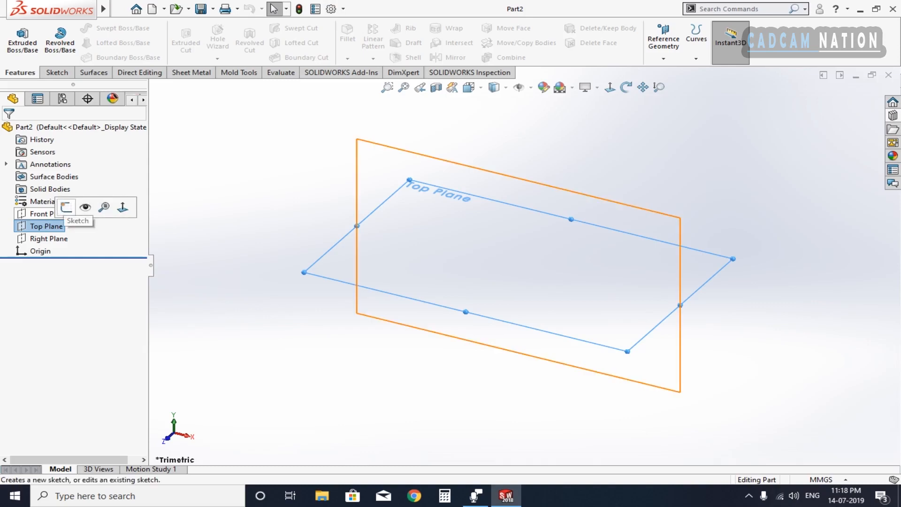
click(66, 207)
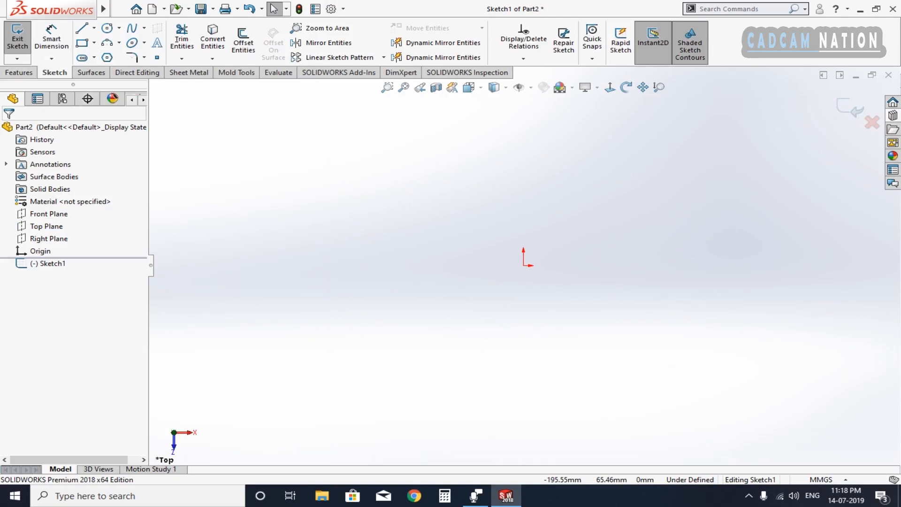
click(107, 27)
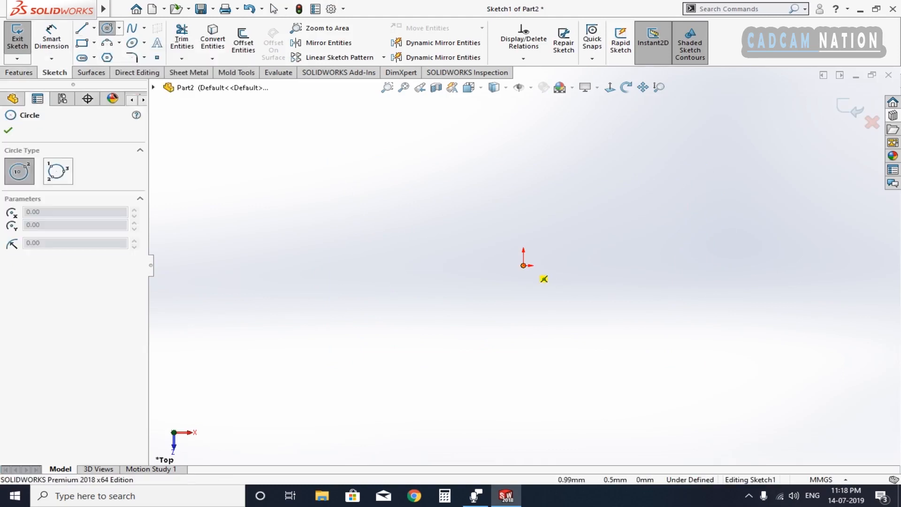
mouse_move(523, 265)
mouse_down()
mouse_move(555, 346)
mouse_move(601, 369)
mouse_up()
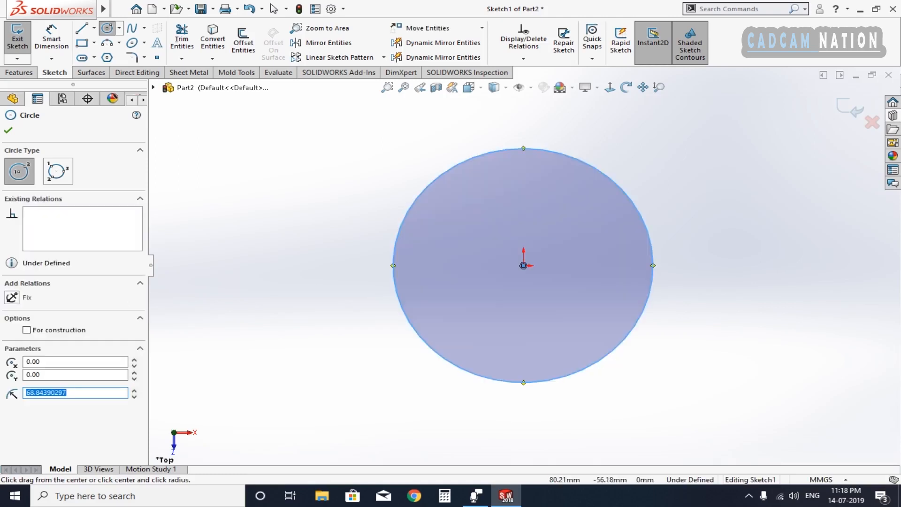
key(Escape)
Dimension the circle's diameter and set it to 48 mm
right_drag(655, 412, 655, 383)
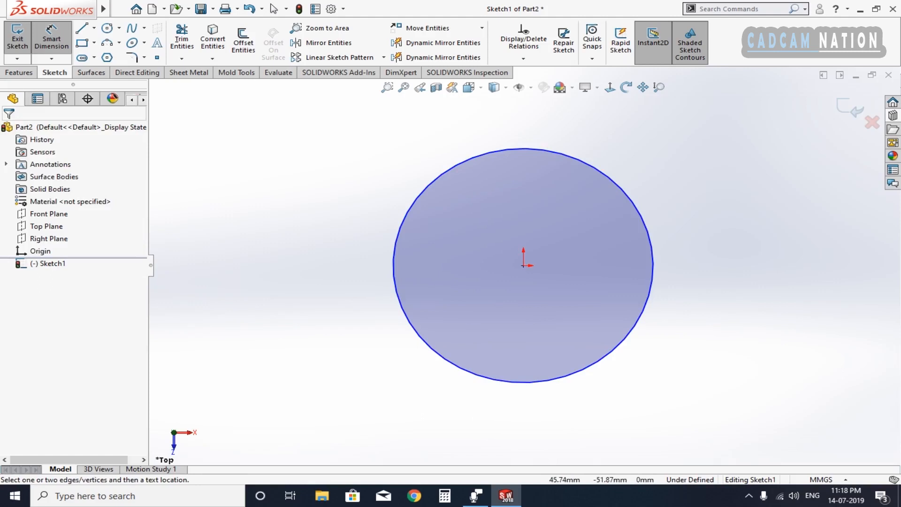
click(622, 345)
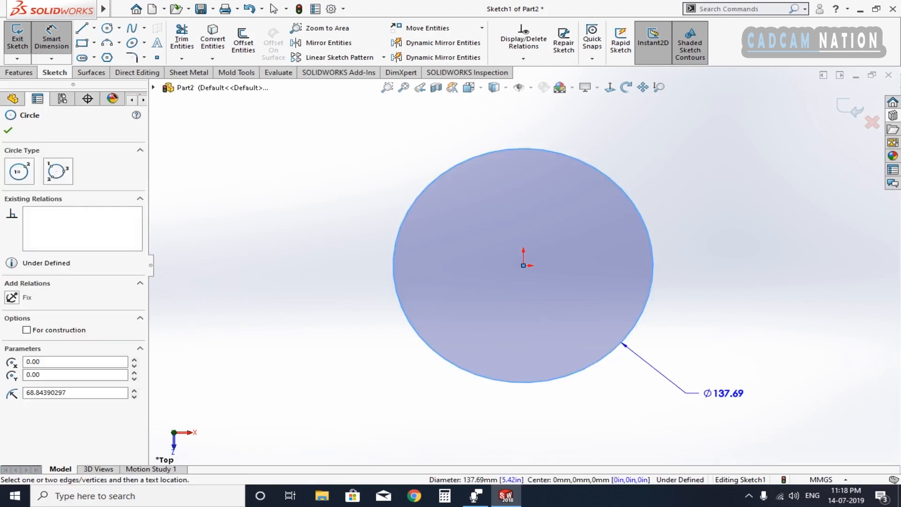
click(685, 389)
text(48)
key(Return)
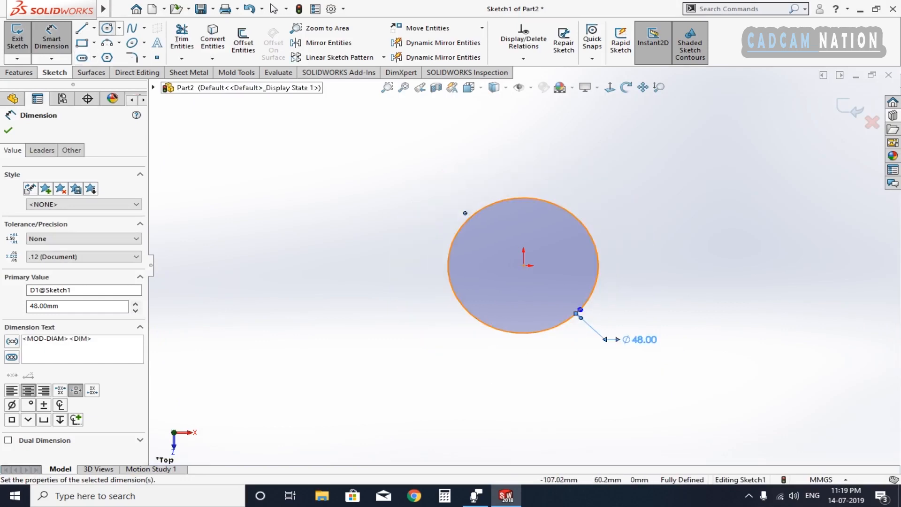
Draw a smaller concentric circle about 18 mm in diameter, centred on the origin inside the 48 mm circle
click(107, 28)
click(523, 265)
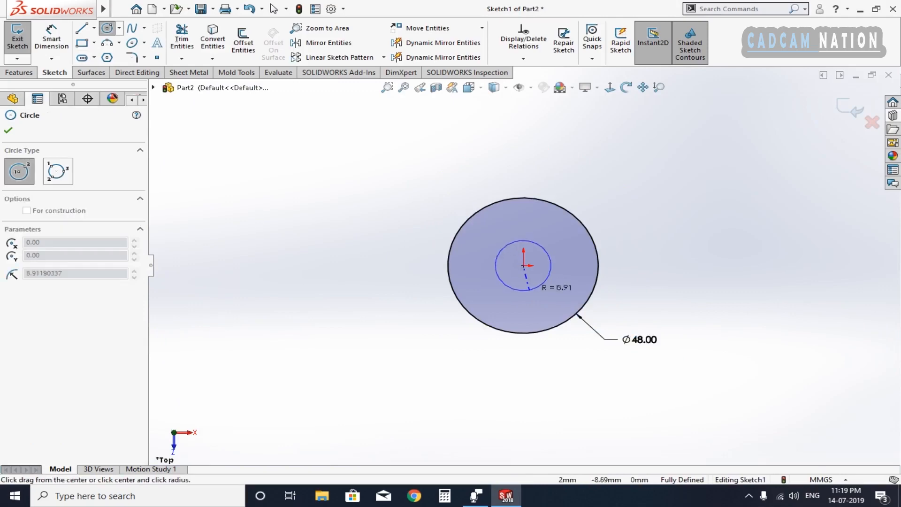
click(529, 290)
key(F1)
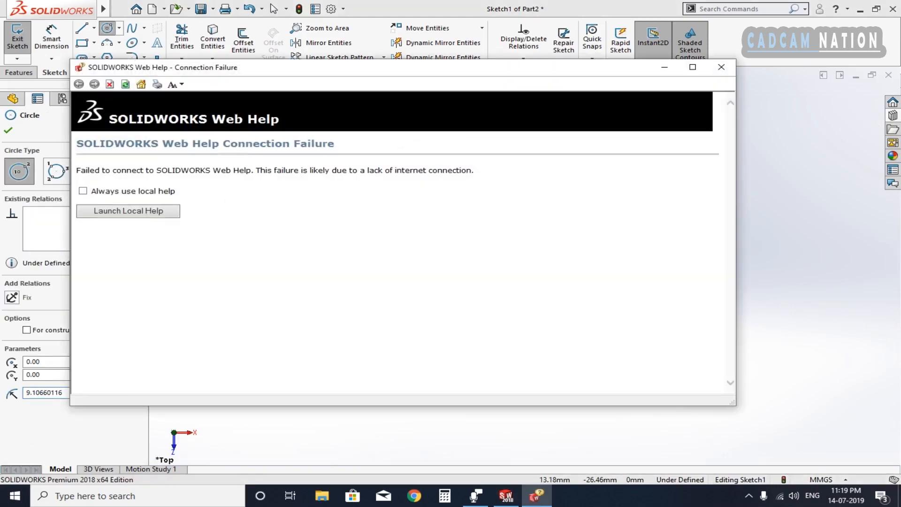
click(721, 67)
key(Escape)
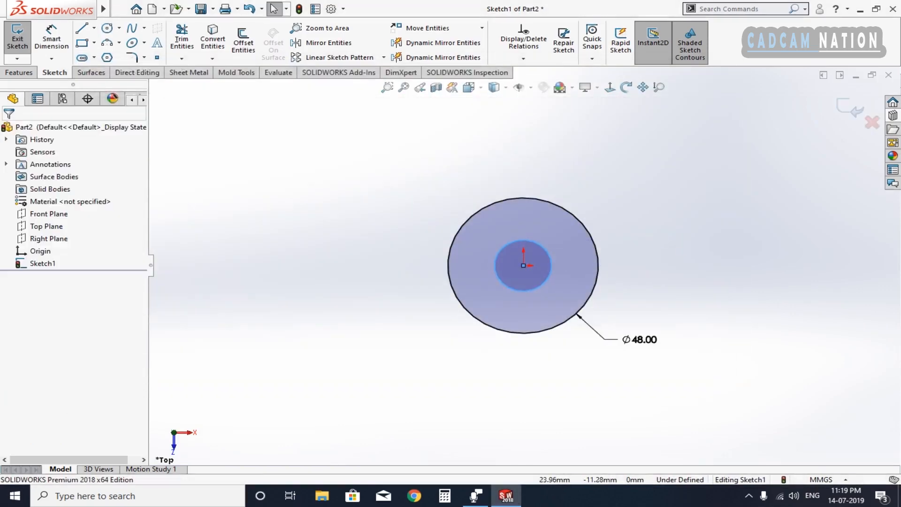
Dimension the inner circle's diameter and set it to 32 mm
key(d)
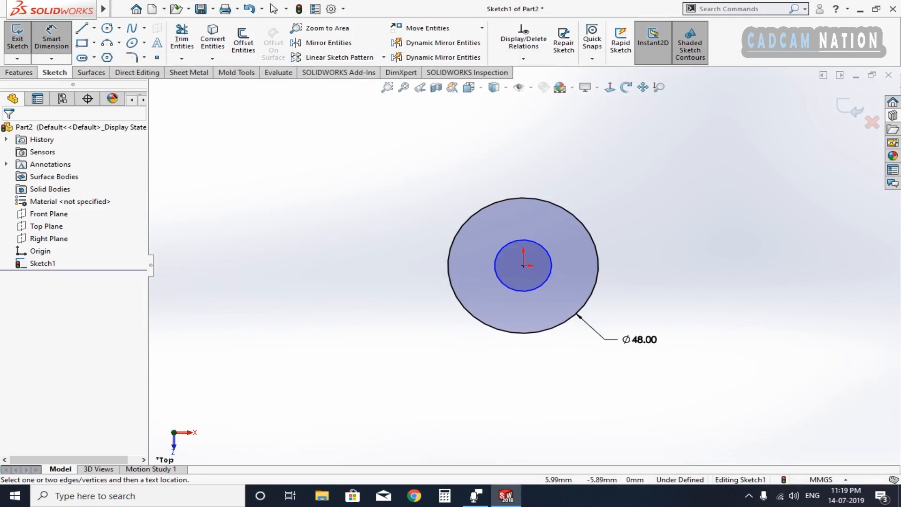
click(543, 283)
click(654, 175)
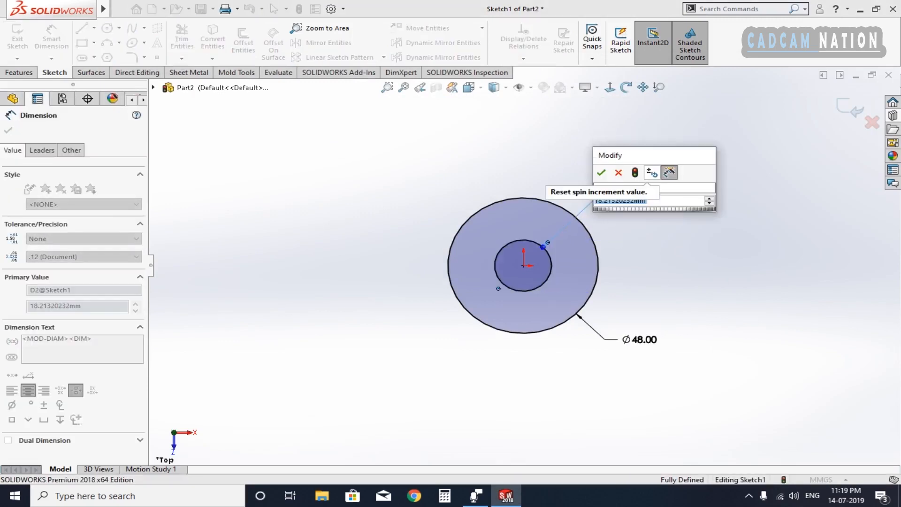
text(32)
key(Return)
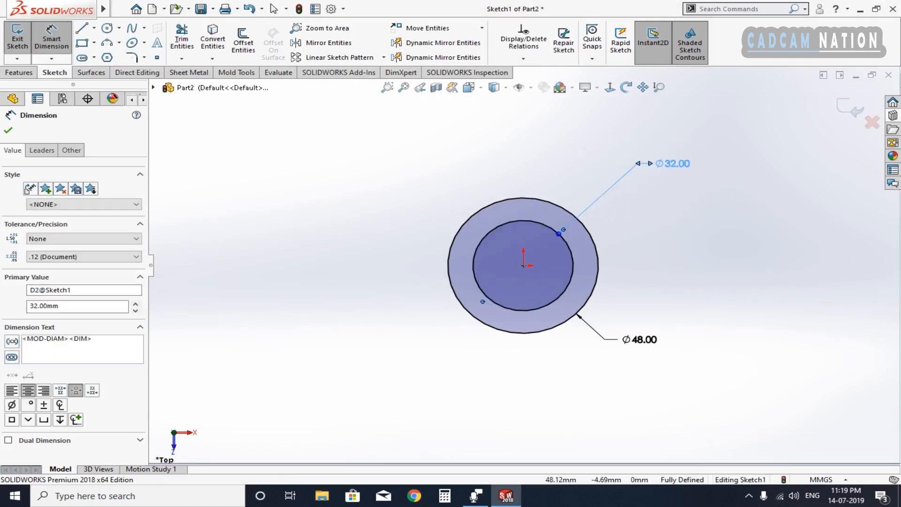
click(674, 278)
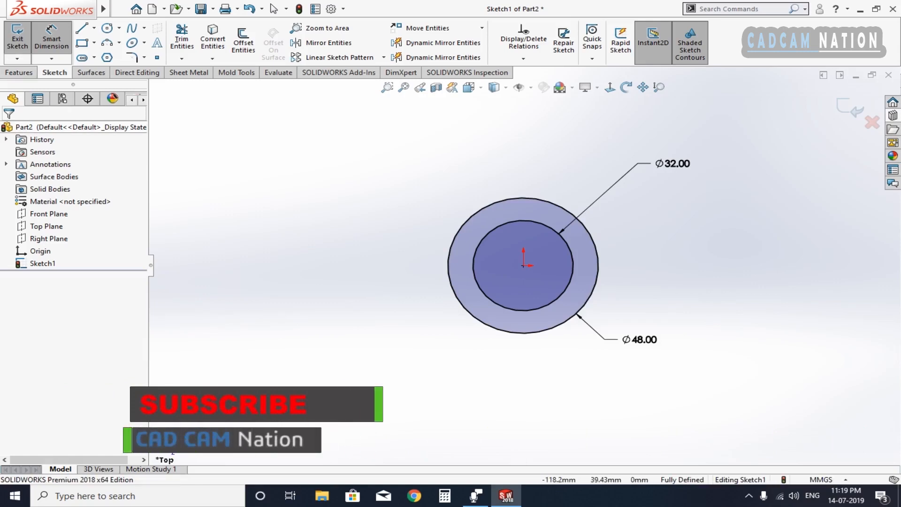
Extrude the ring profile between the two circles with a Mid Plane end condition and a depth of 19 mm
click(18, 72)
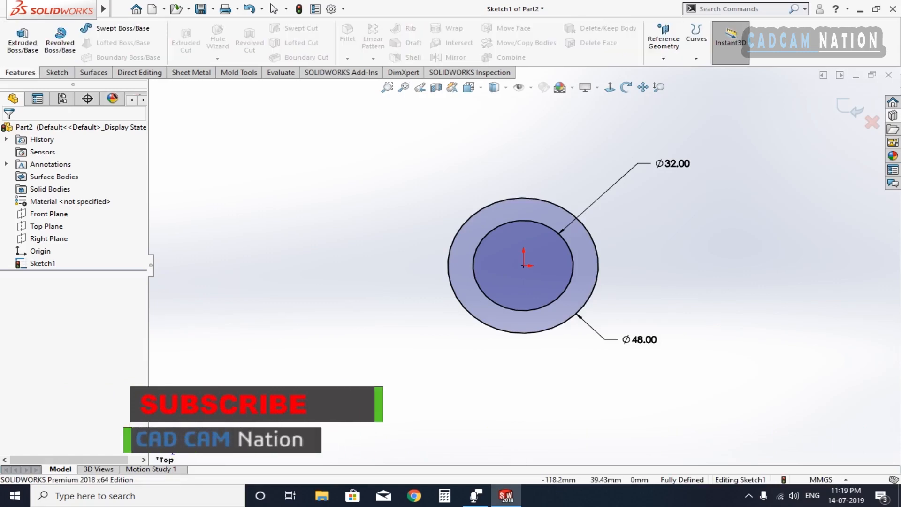
click(22, 40)
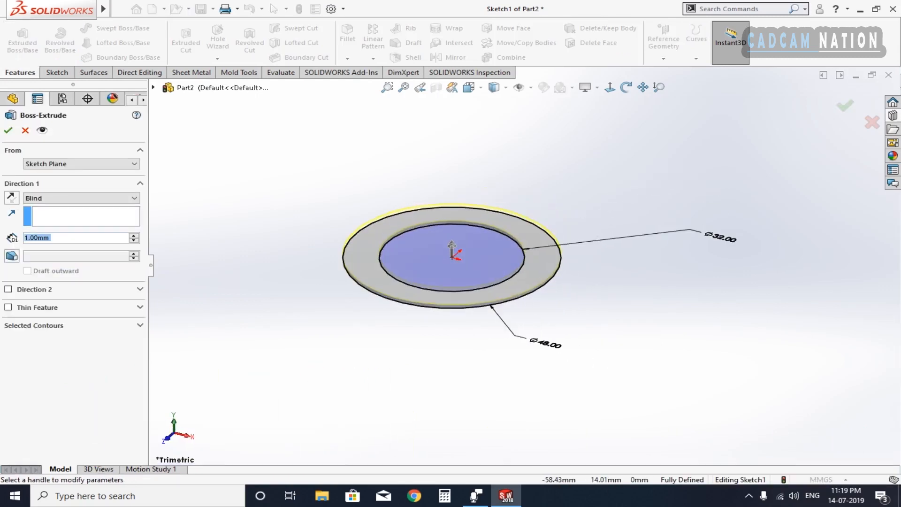
right_click(247, 165)
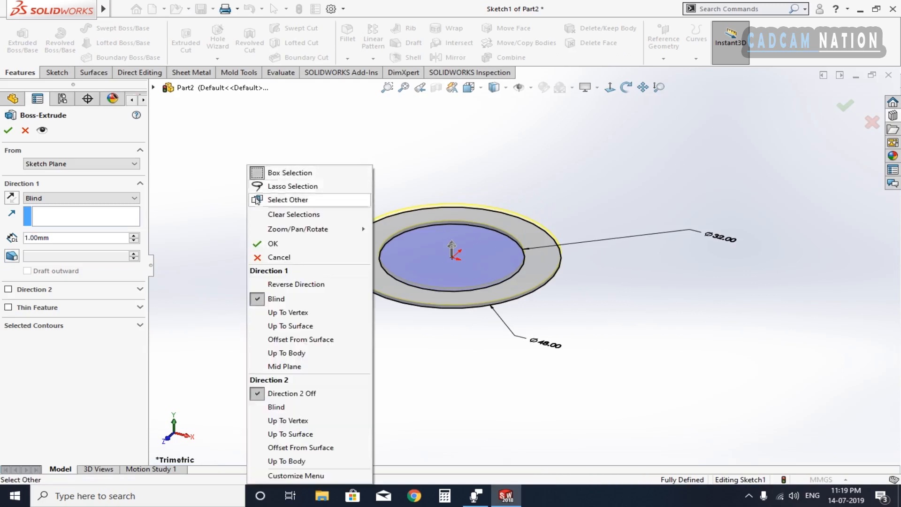
click(284, 366)
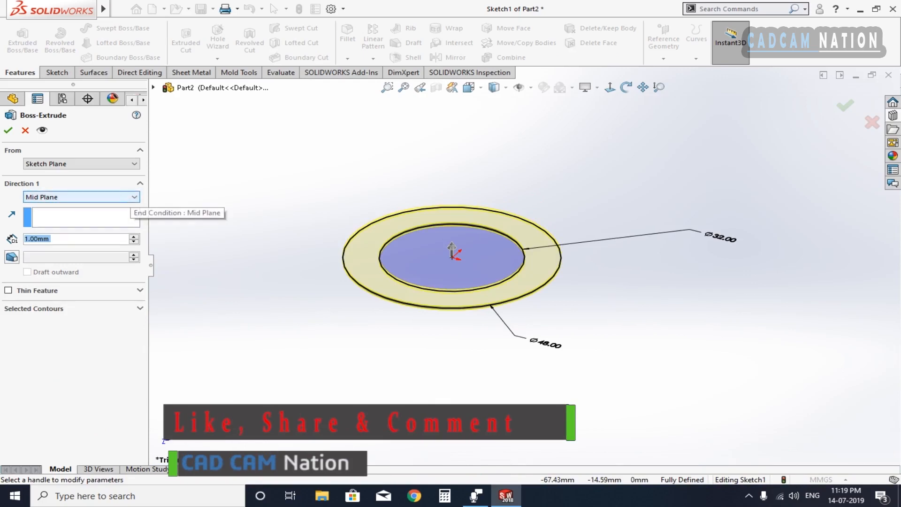
click(126, 197)
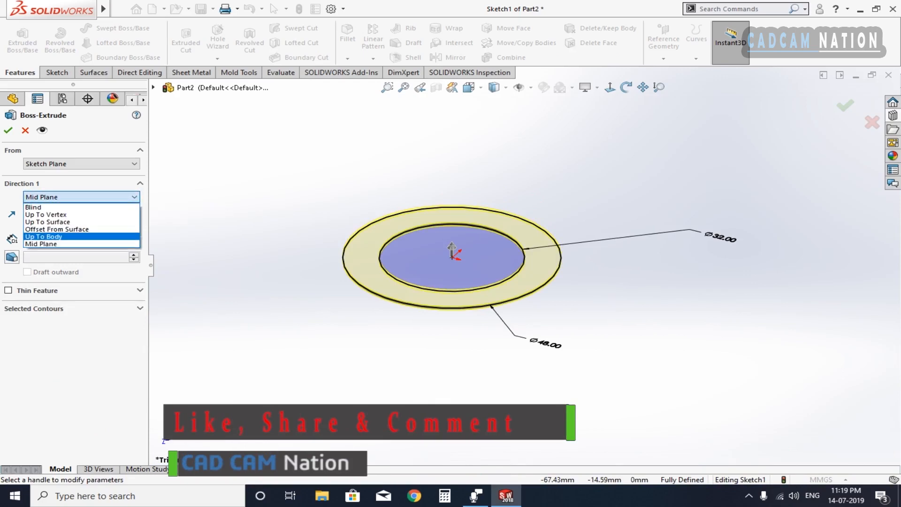
click(42, 243)
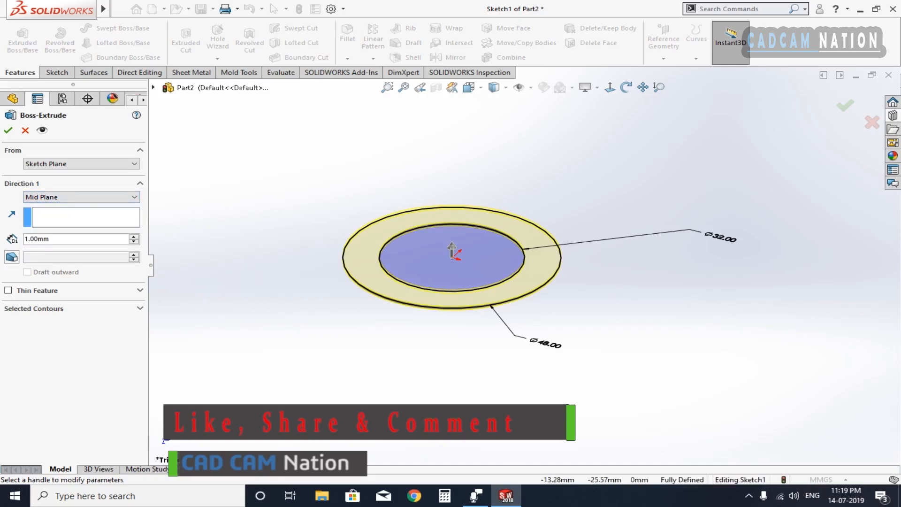
double_click(68, 238)
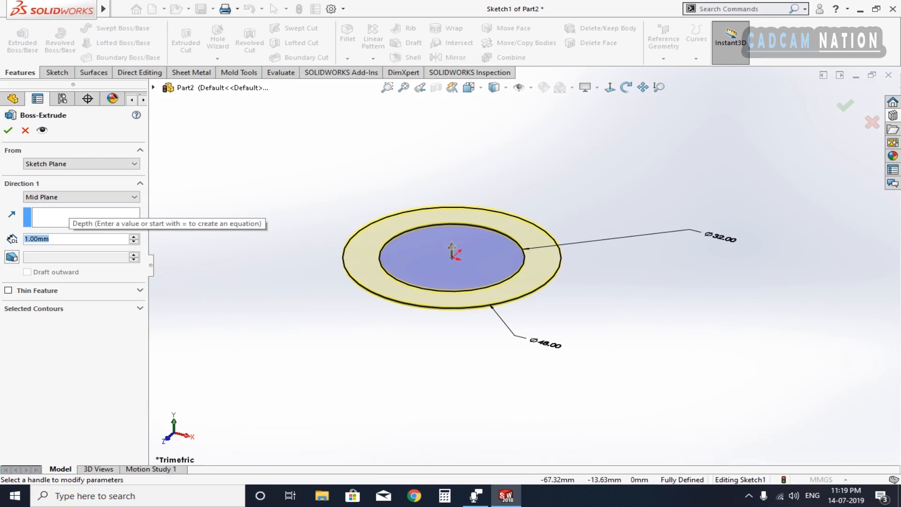
text(19)
key(Return)
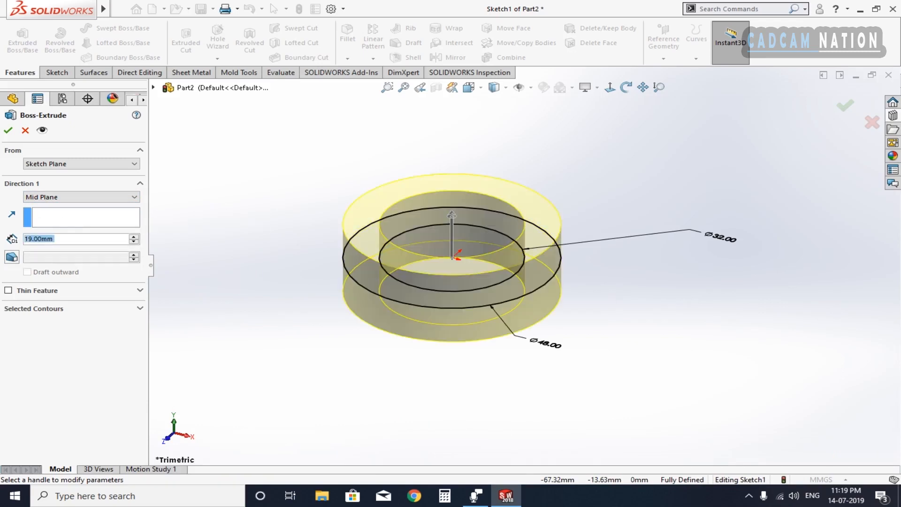
key(Return)
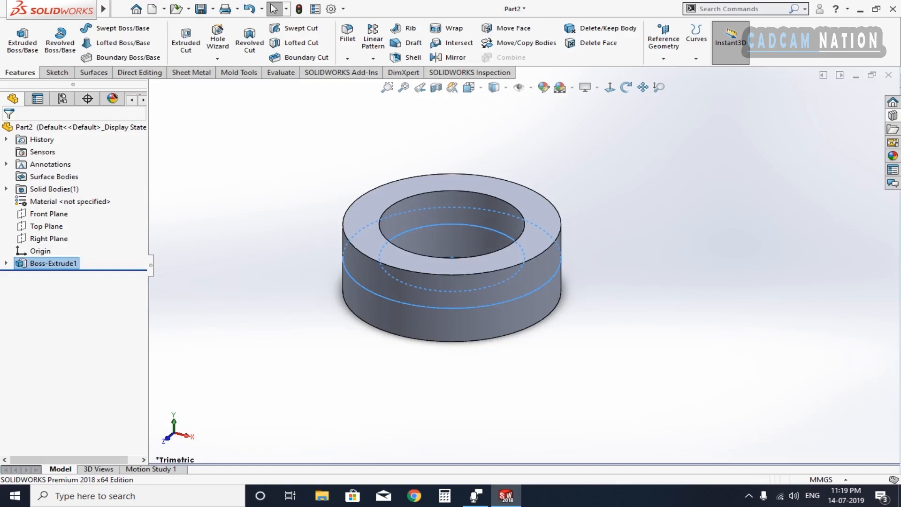
key(Escape)
Start a new sketch on the ring's flat top face
scroll(523, 266, up, 3)
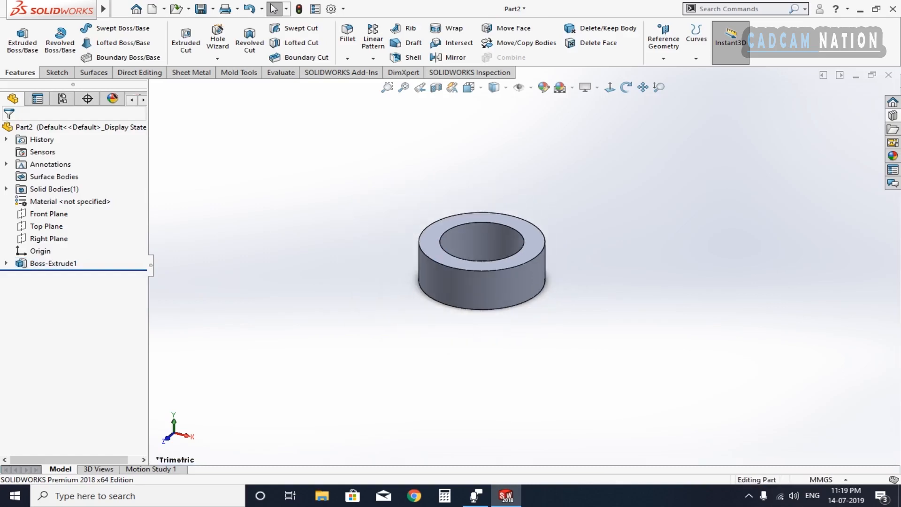
scroll(359, 205, down, 2)
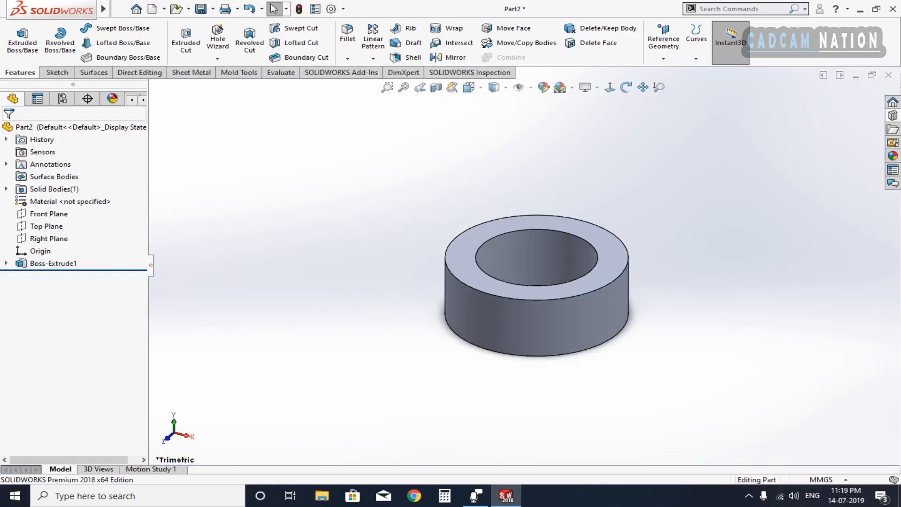
scroll(522, 266, up, 3)
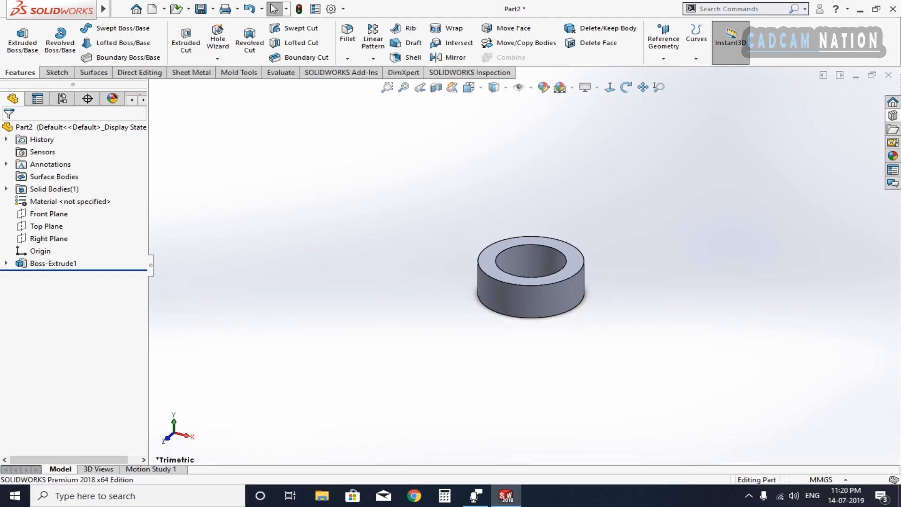
click(554, 247)
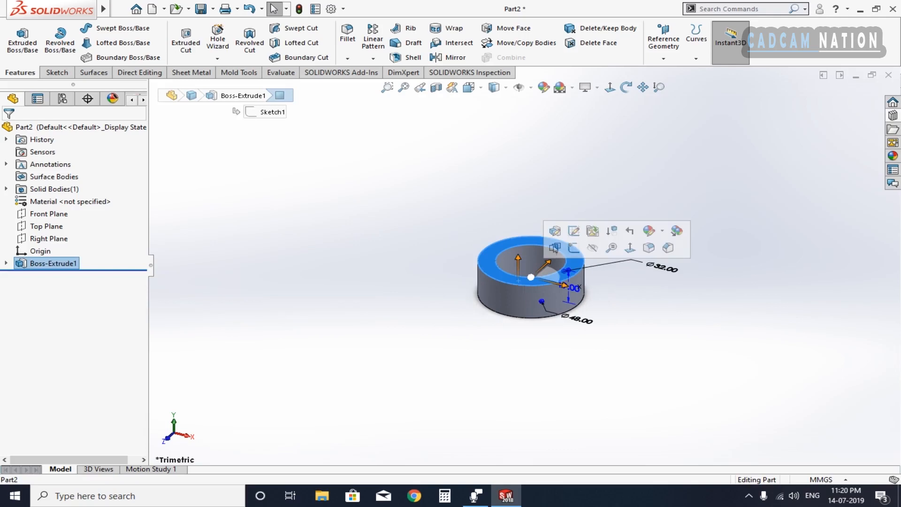
click(573, 247)
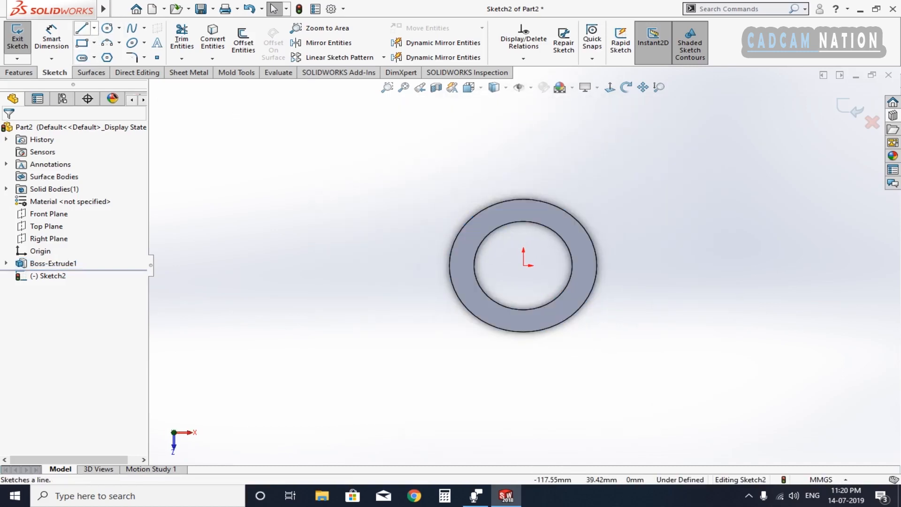
Draw a vertical centerline from the origin down past the ring's outer edge, about 58 mm long
click(94, 28)
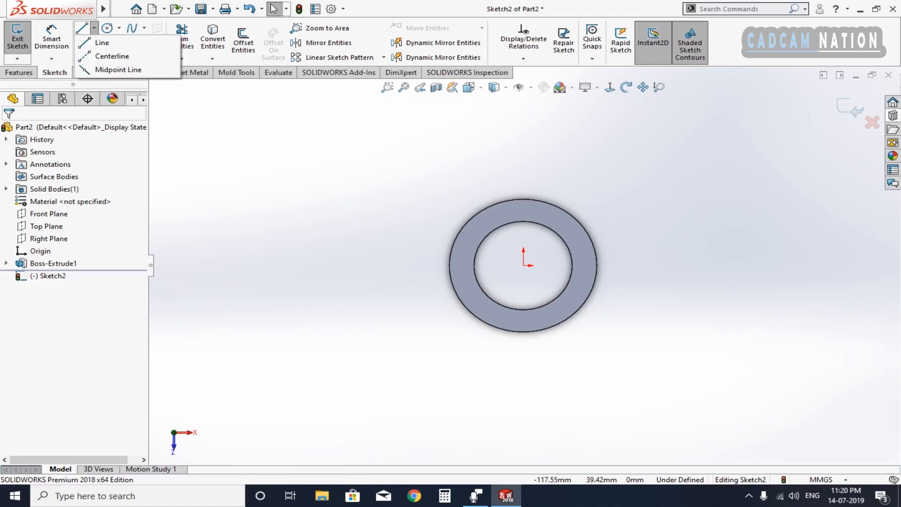
click(112, 56)
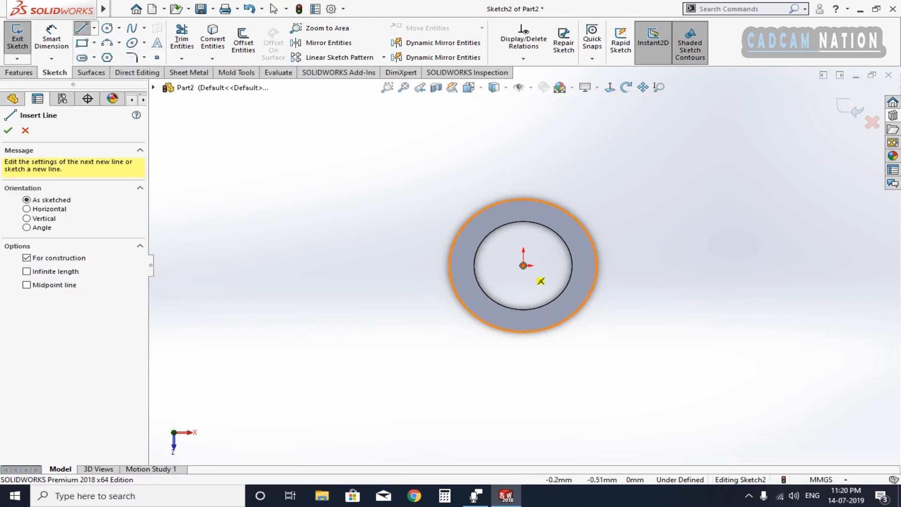
click(523, 265)
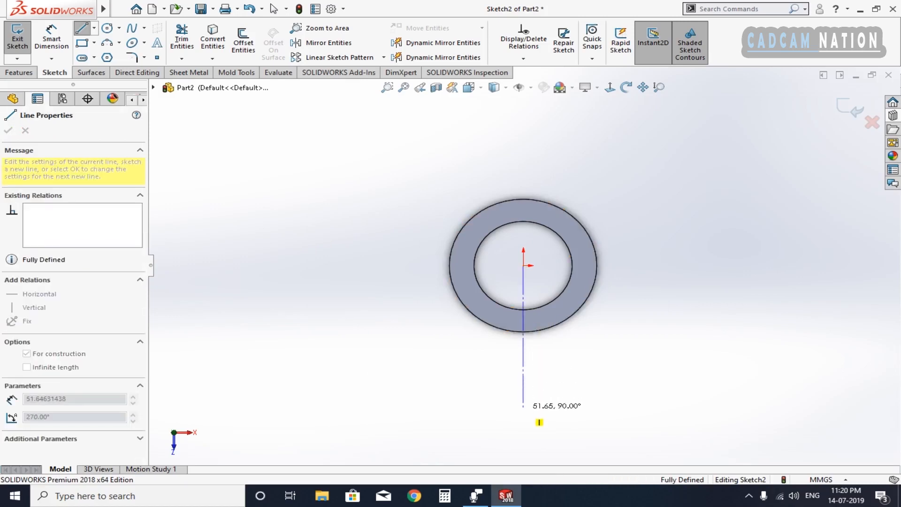
click(523, 408)
key(Escape)
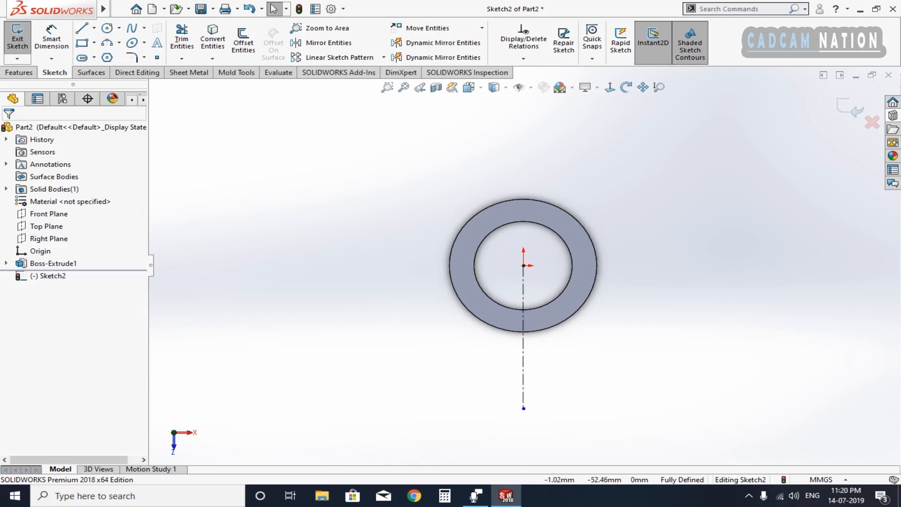
mouse_move(523, 408)
mouse_down()
mouse_move(523, 437)
mouse_move(523, 400)
mouse_move(523, 425)
mouse_up()
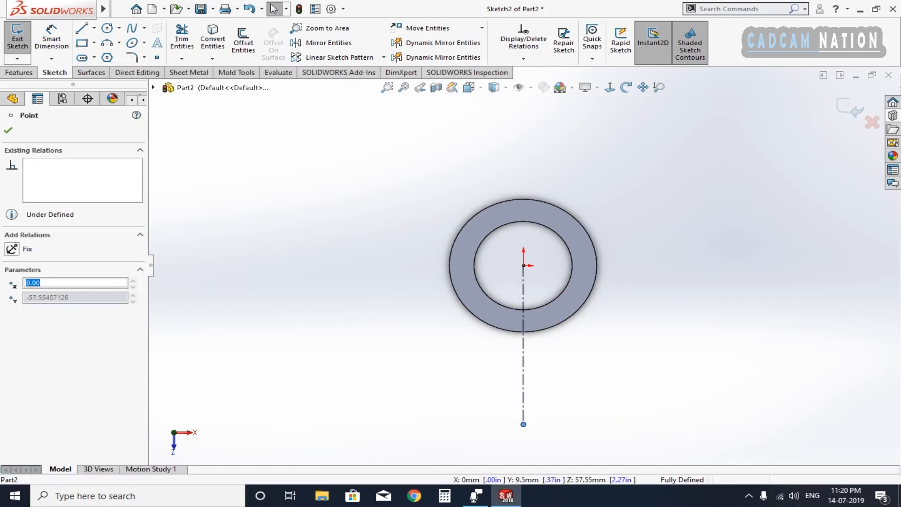
click(608, 398)
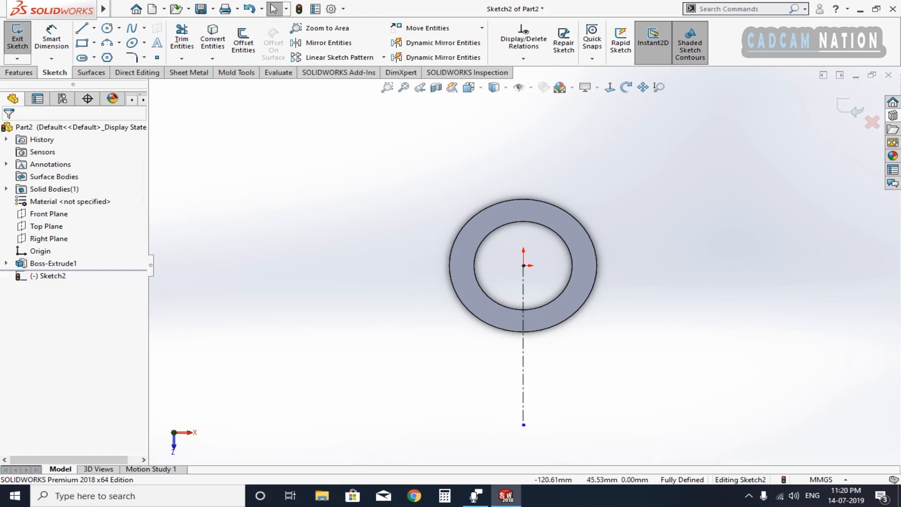
Draw a corner rectangle about 36 mm tall that straddles the centerline and overlaps the ring's lower rim
click(83, 43)
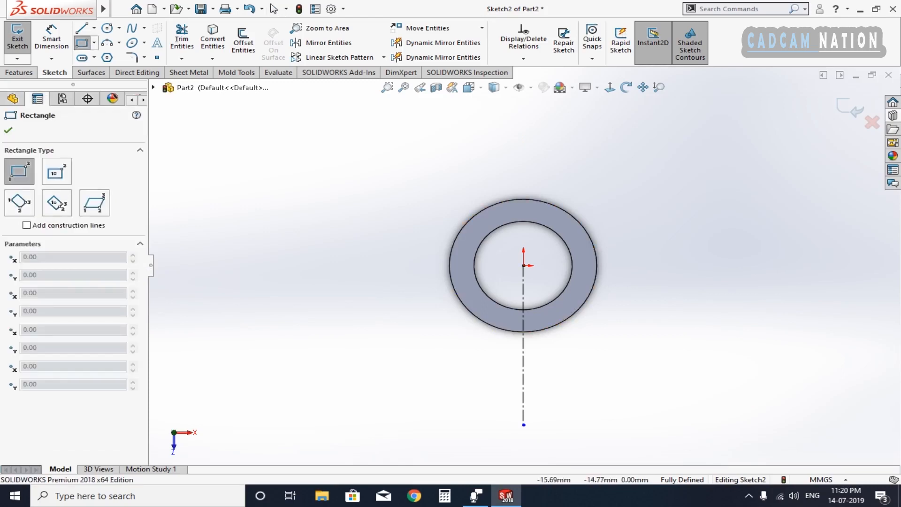
click(475, 306)
click(568, 406)
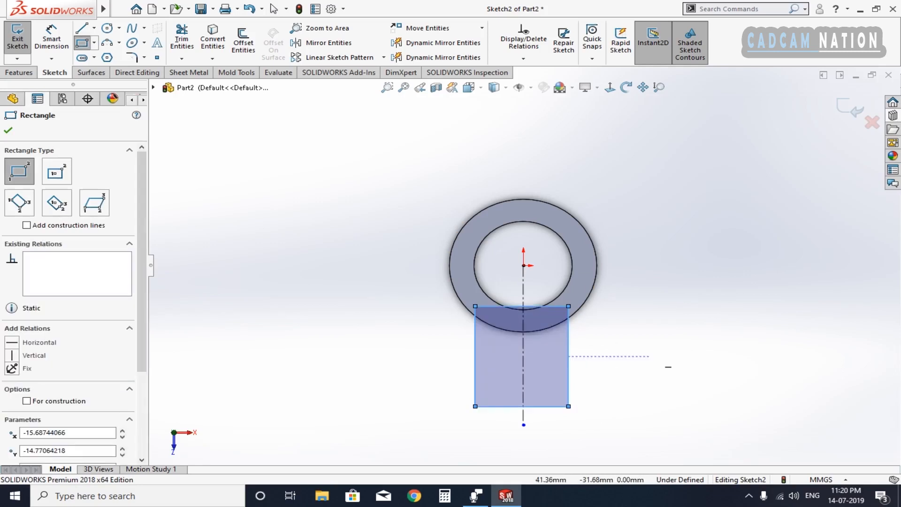
key(Escape)
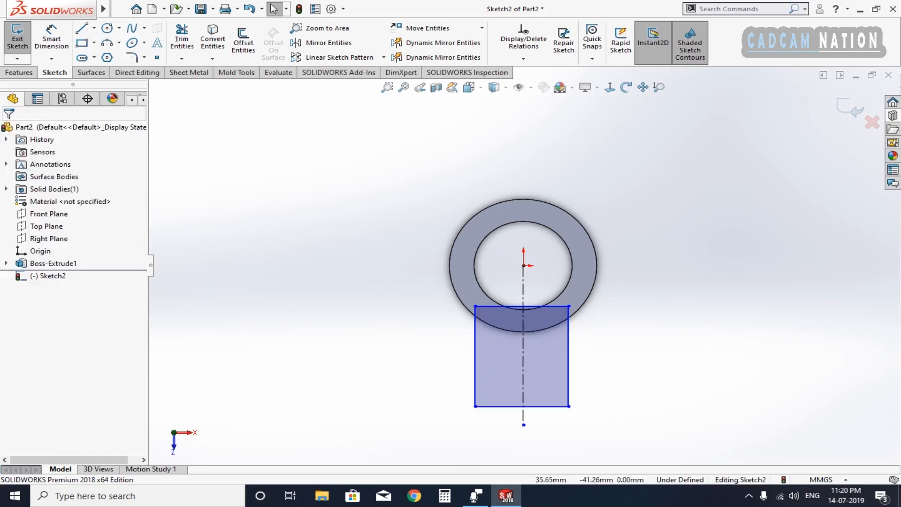
Make the rectangle's two vertical sides symmetric about the centerline, and narrow the rectangle to about 26 mm wide
drag(634, 378, 423, 342)
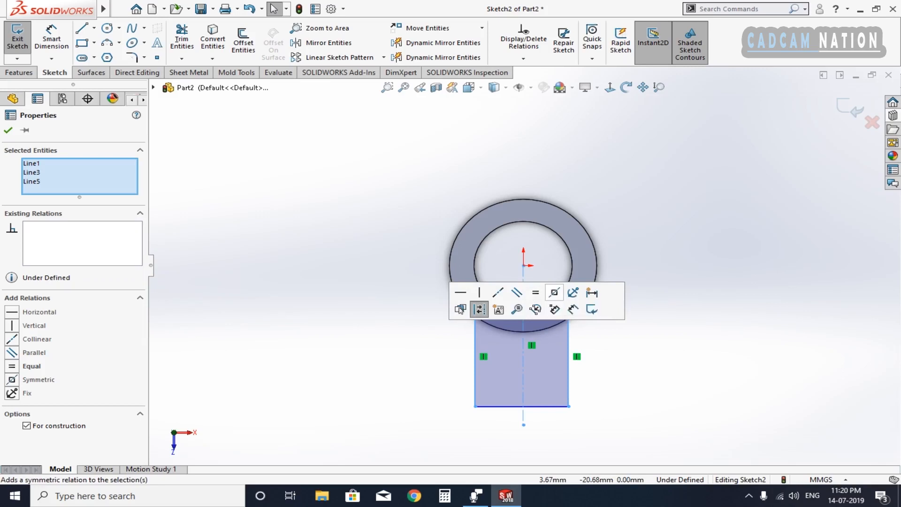
click(554, 291)
key(Escape)
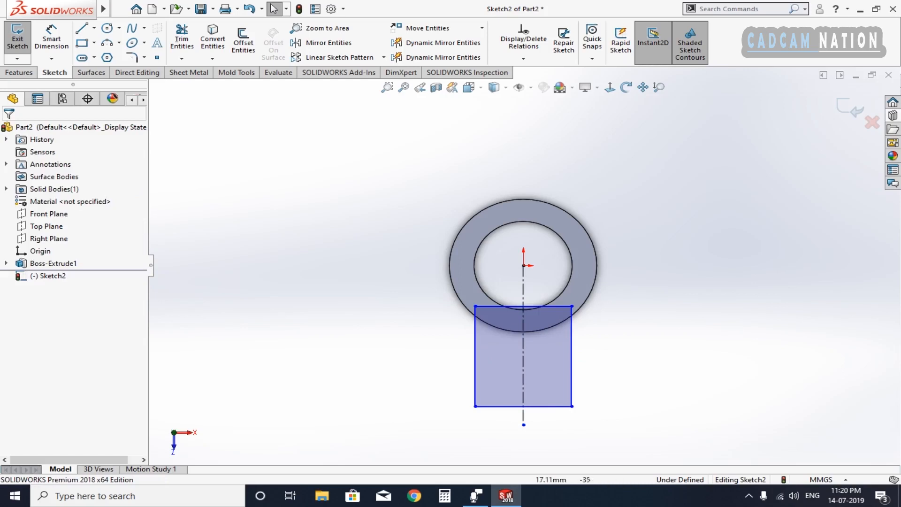
mouse_move(572, 357)
mouse_down()
mouse_move(581, 356)
mouse_move(562, 356)
mouse_up()
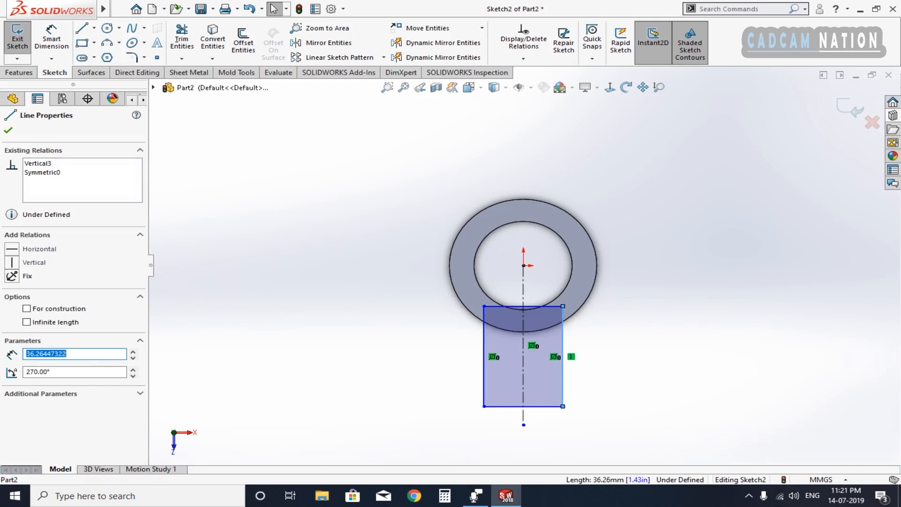
key(Escape)
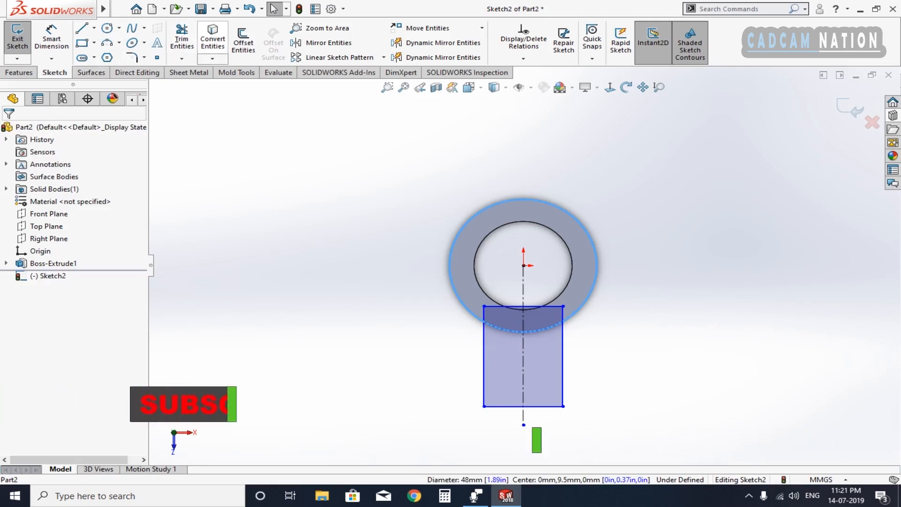
Convert the ring's outer edge into the sketch and trim it and the rectangle, keeping only the closed outline below the ring
click(212, 38)
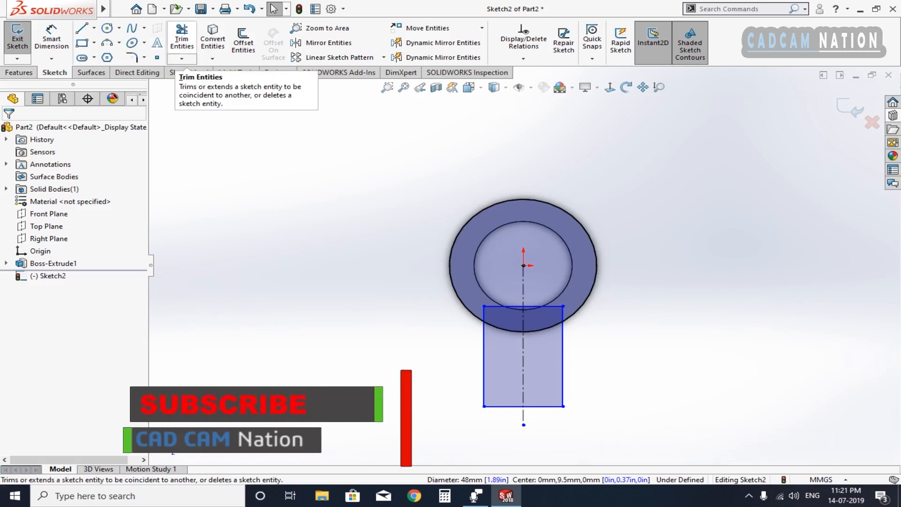
click(182, 39)
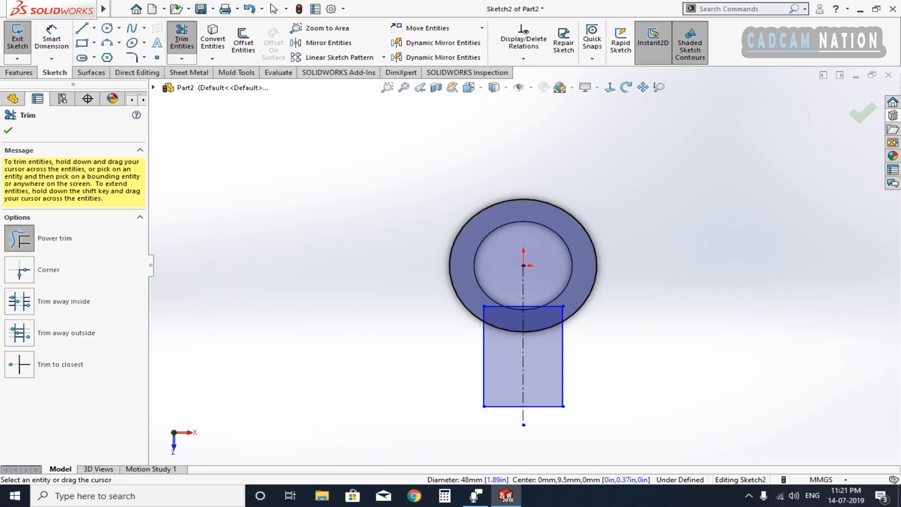
drag(381, 300, 480, 247)
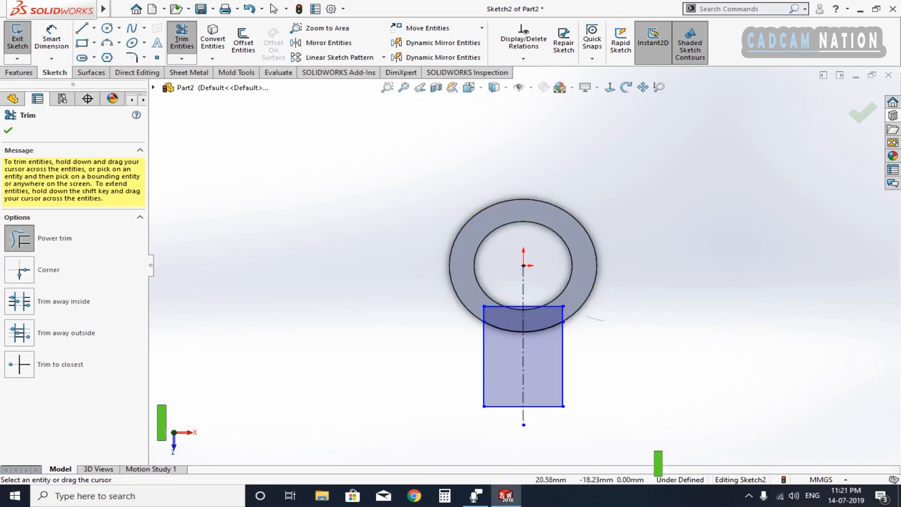
mouse_move(513, 230)
mouse_down()
mouse_move(553, 305)
mouse_move(602, 320)
mouse_move(508, 256)
mouse_move(502, 297)
mouse_move(482, 302)
mouse_up()
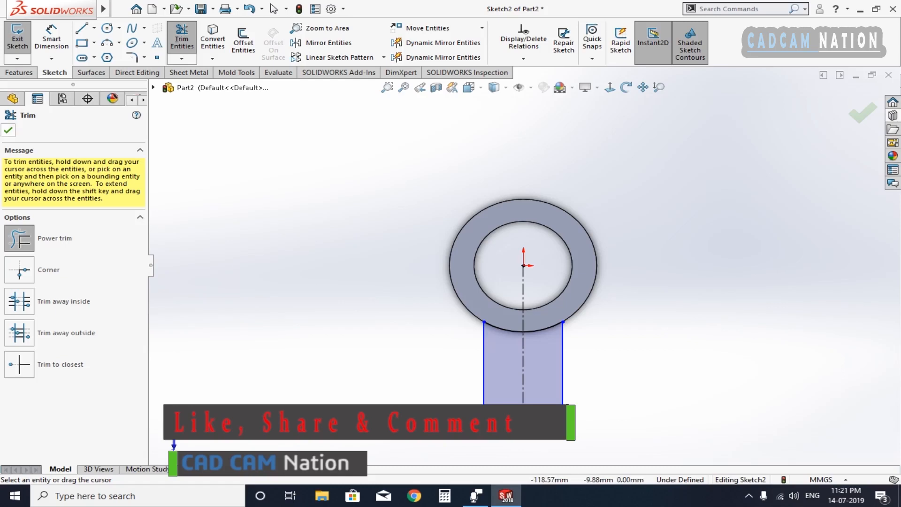
click(8, 129)
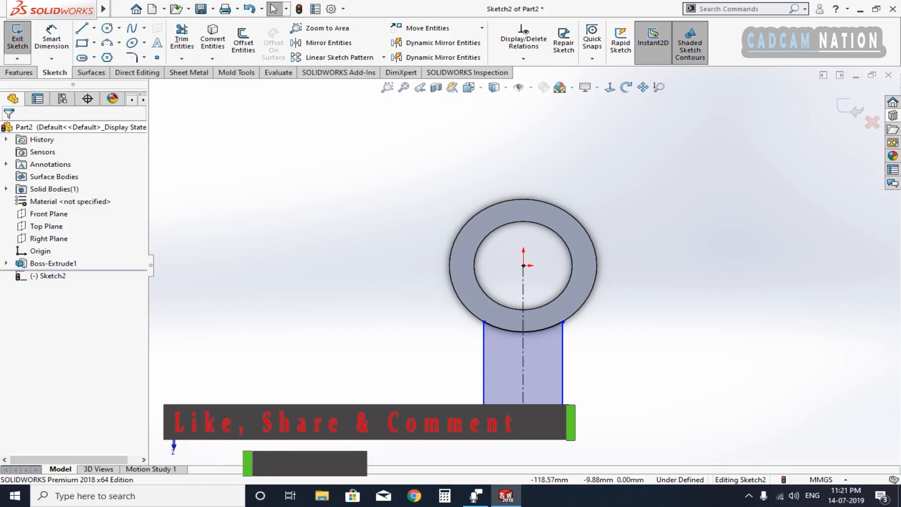
Dimension the width of the rectangle's bottom edge and set it to 29 mm
click(18, 72)
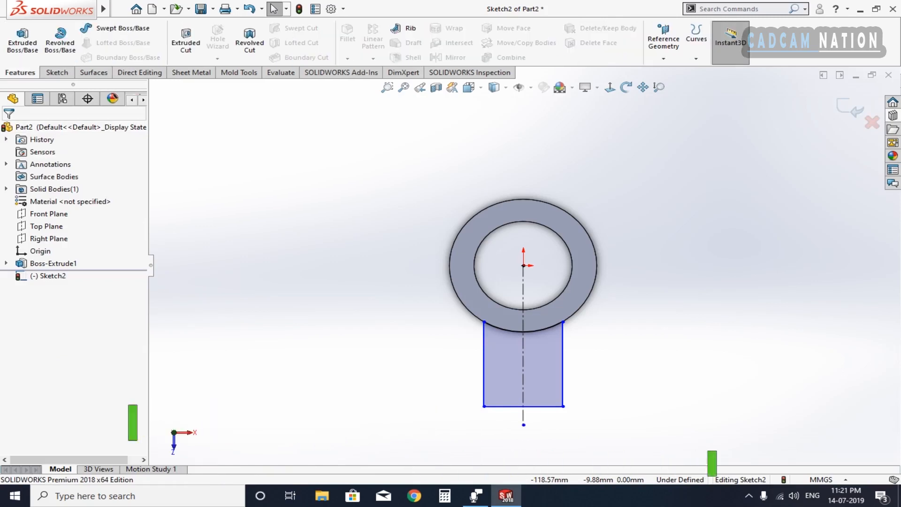
click(57, 72)
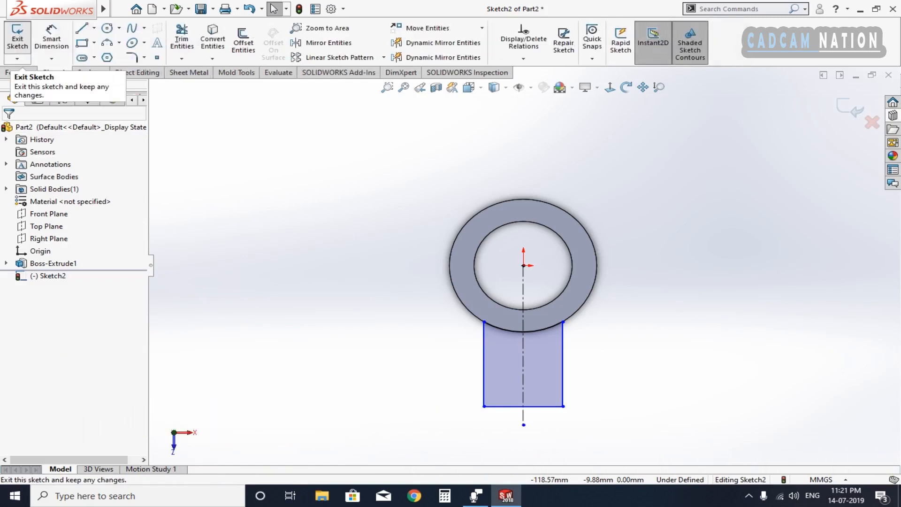
click(51, 39)
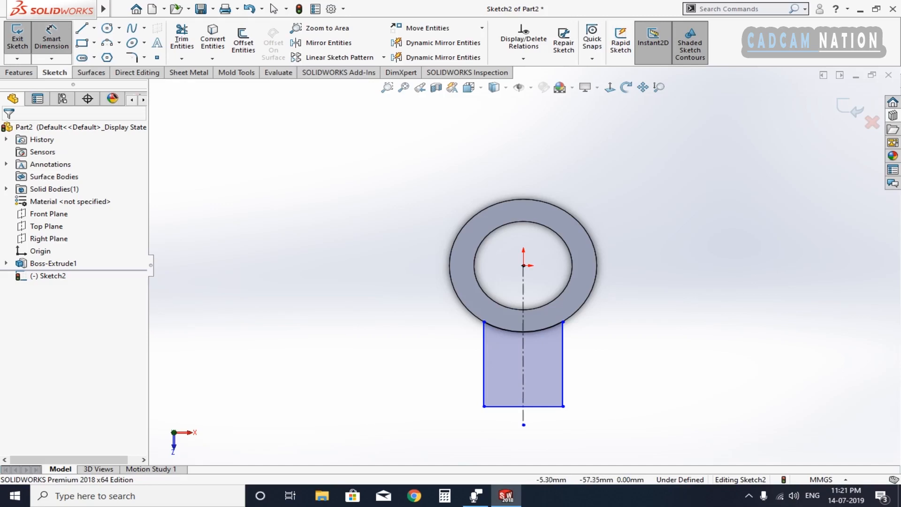
click(523, 406)
click(522, 415)
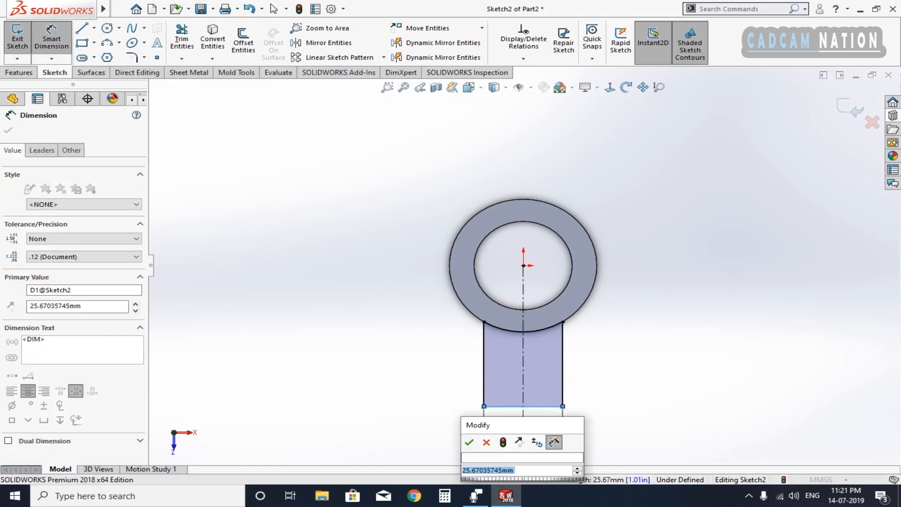
text(29)
key(Return)
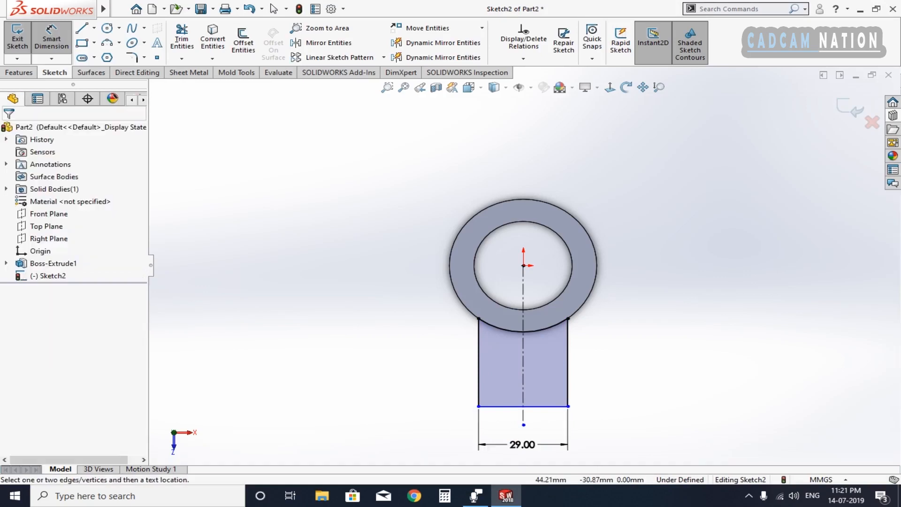
Dimension the vertical distance from the ring's center to the rectangle's bottom edge and set it to 38 mm
click(596, 270)
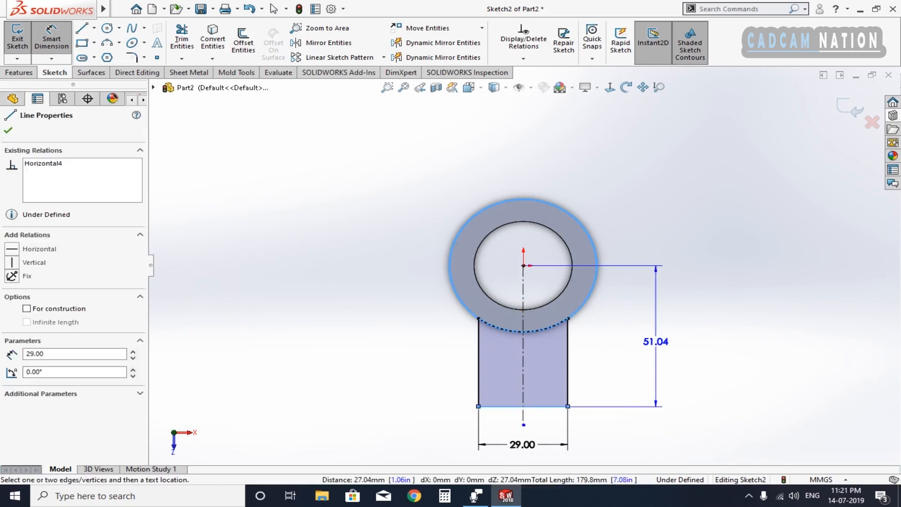
double_click(656, 341)
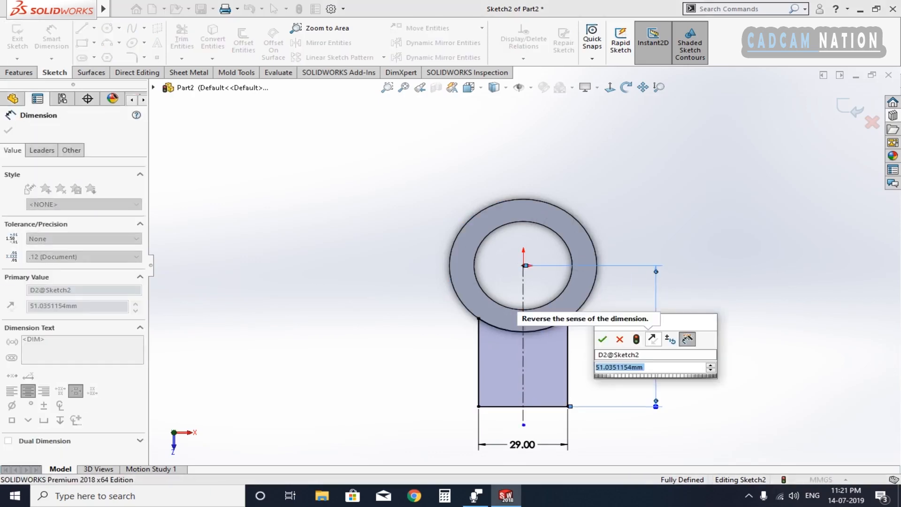
text(38)
key(Return)
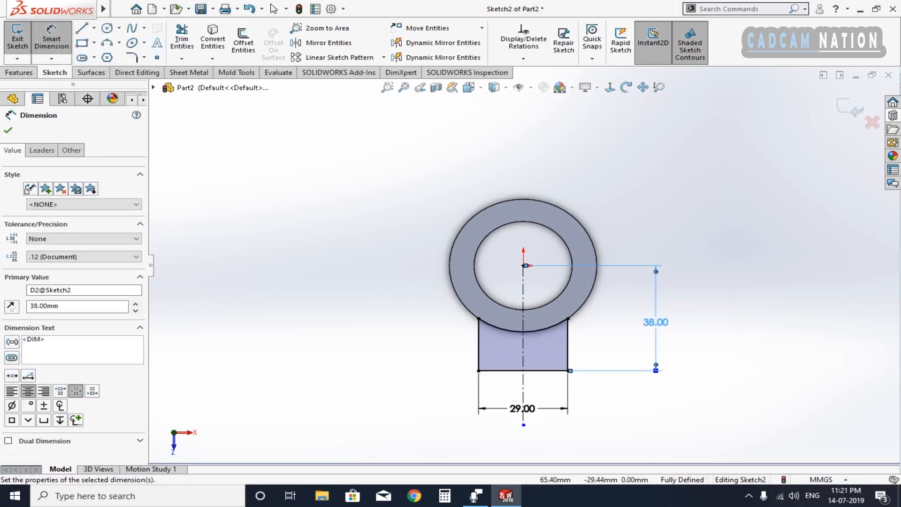
key(Escape)
key(z)
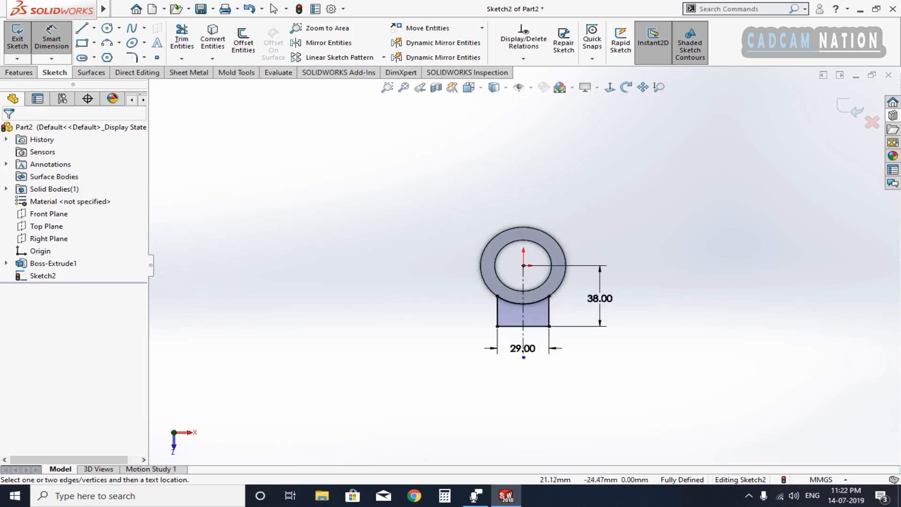
scroll(523, 256, up, 2)
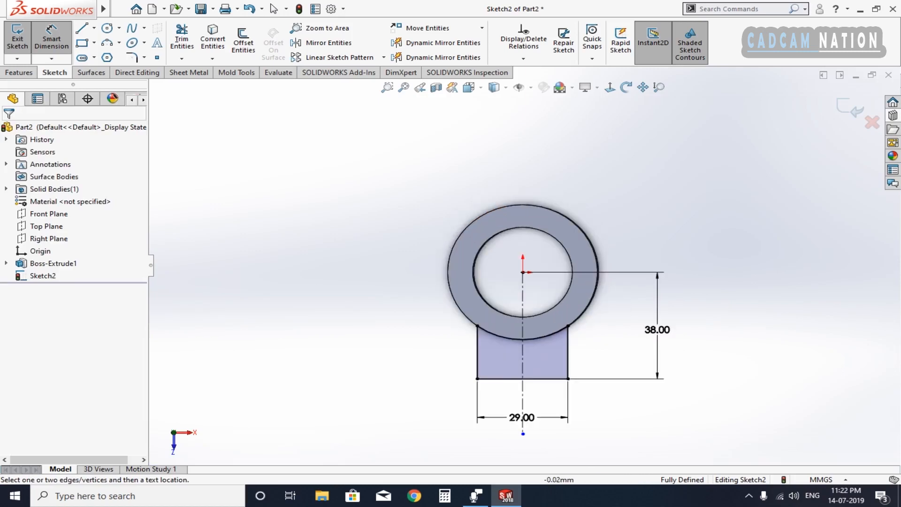
key(Escape)
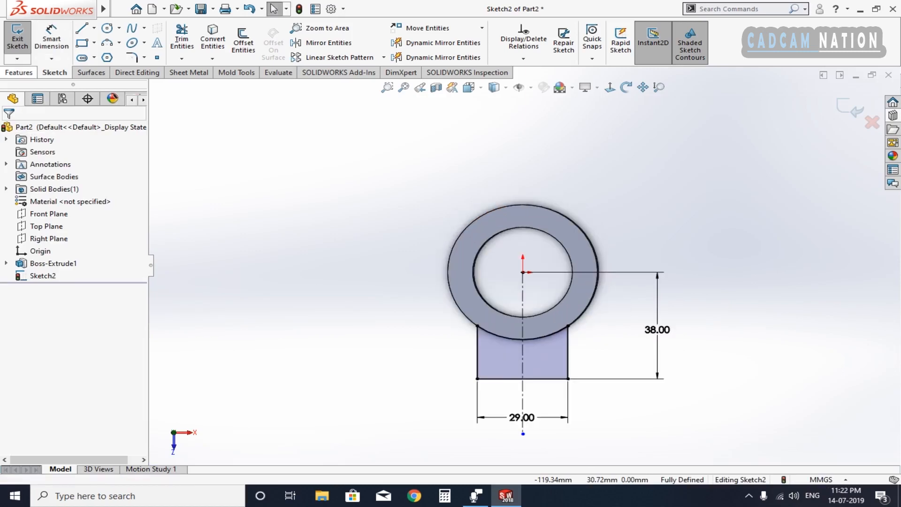
Extrude the block profile with a Blind end condition and a depth of 19 mm, with Merge result turned off
click(19, 73)
click(23, 40)
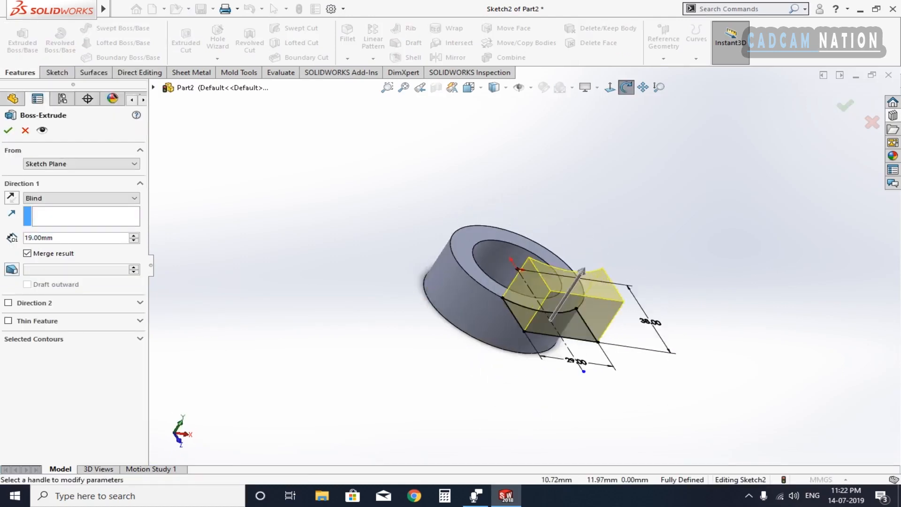
click(8, 130)
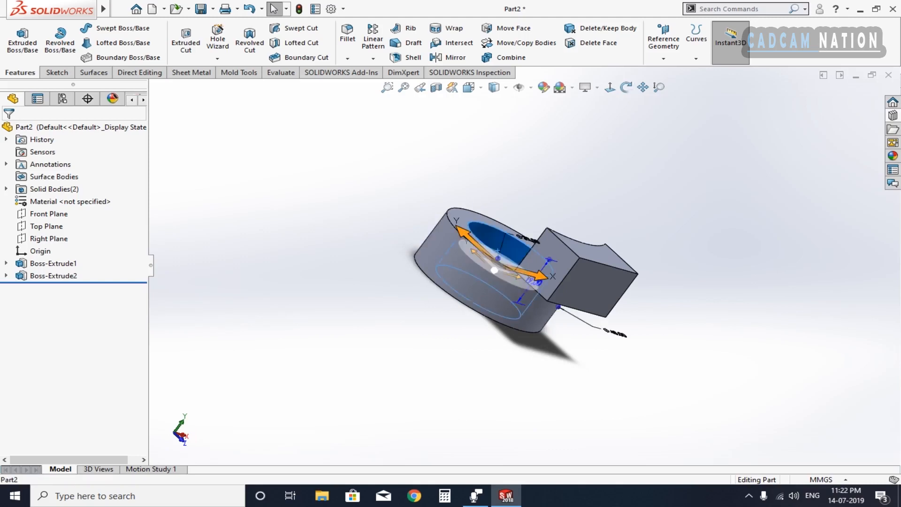
Edit the block's extrusion and reverse its direction so it runs down alongside the ring
middle_drag(539, 263, 479, 289)
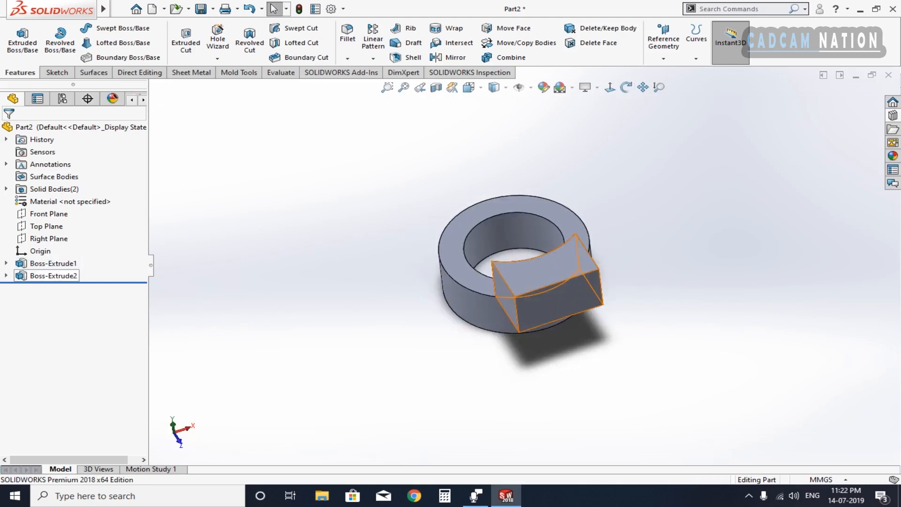
click(53, 276)
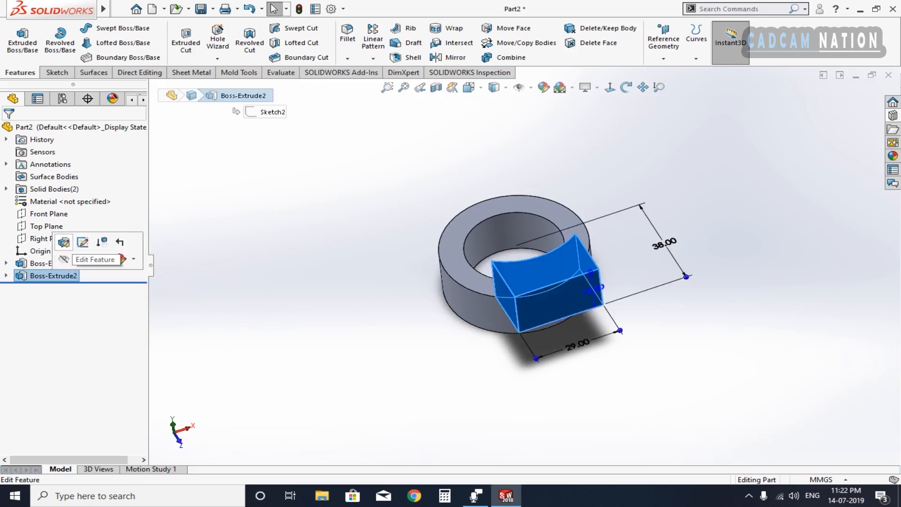
click(82, 242)
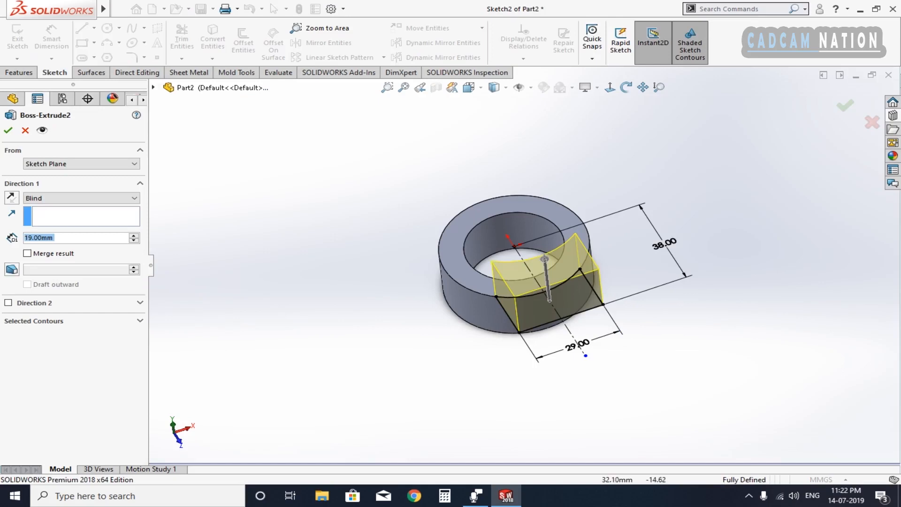
click(610, 88)
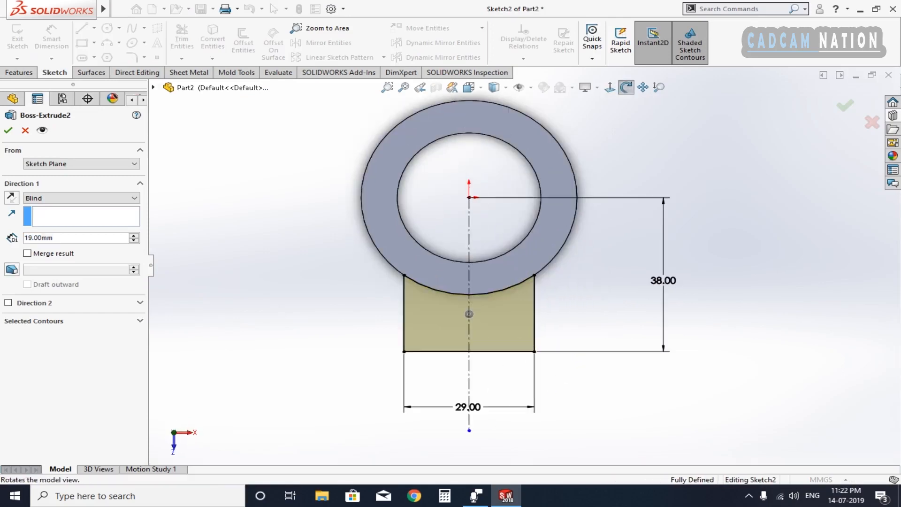
mouse_move(569, 225)
middle_down()
mouse_move(584, 185)
mouse_move(657, 136)
mouse_move(654, 157)
middle_up()
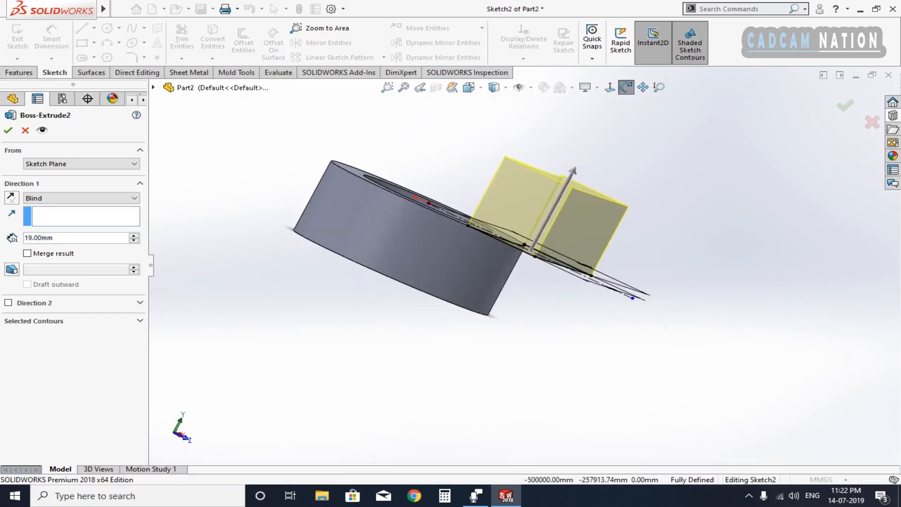
click(12, 197)
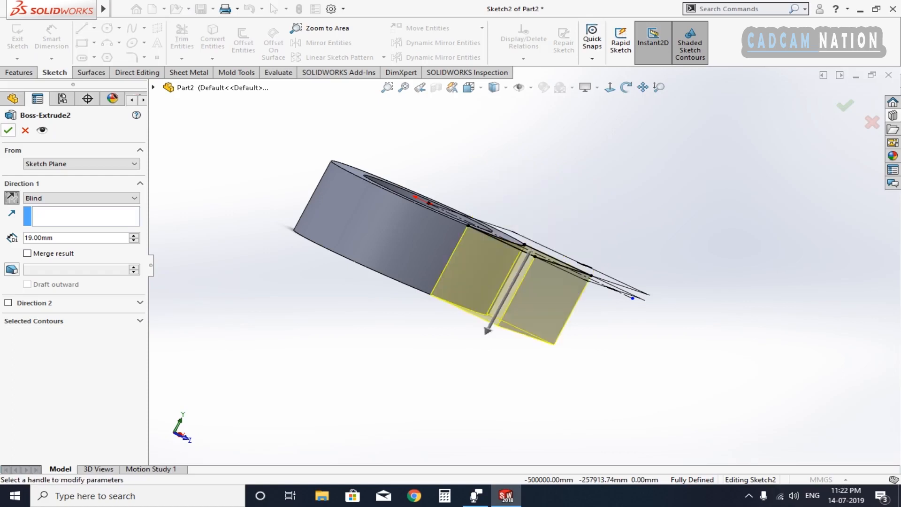
click(8, 130)
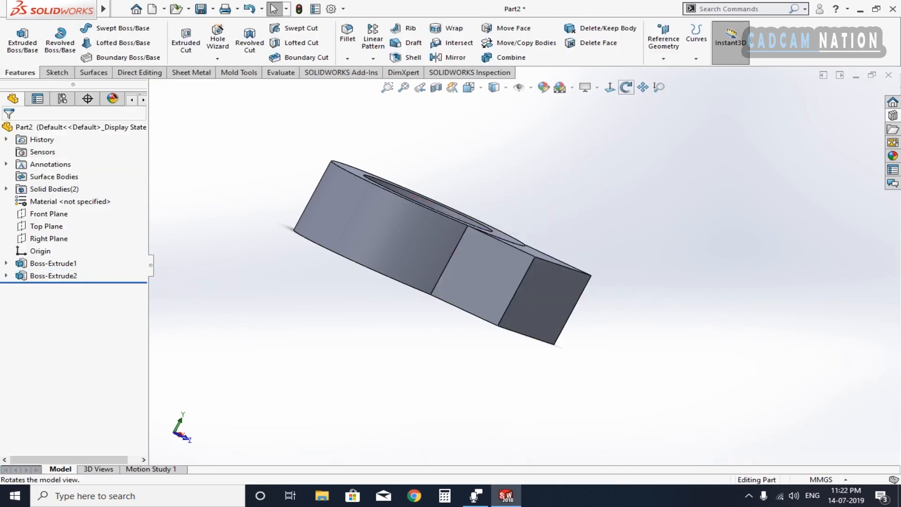
Edit the block's extrusion and turn on Merge result so it joins the ring
click(626, 88)
drag(591, 202, 571, 246)
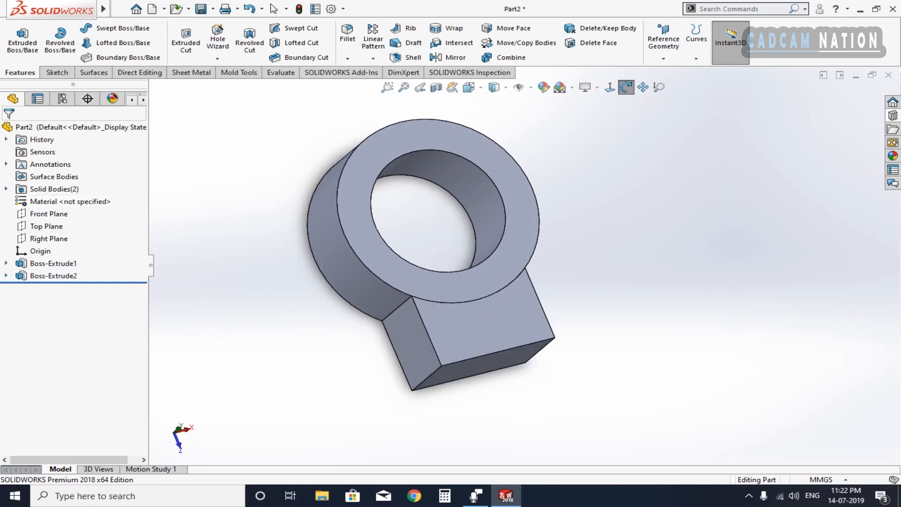
click(6, 276)
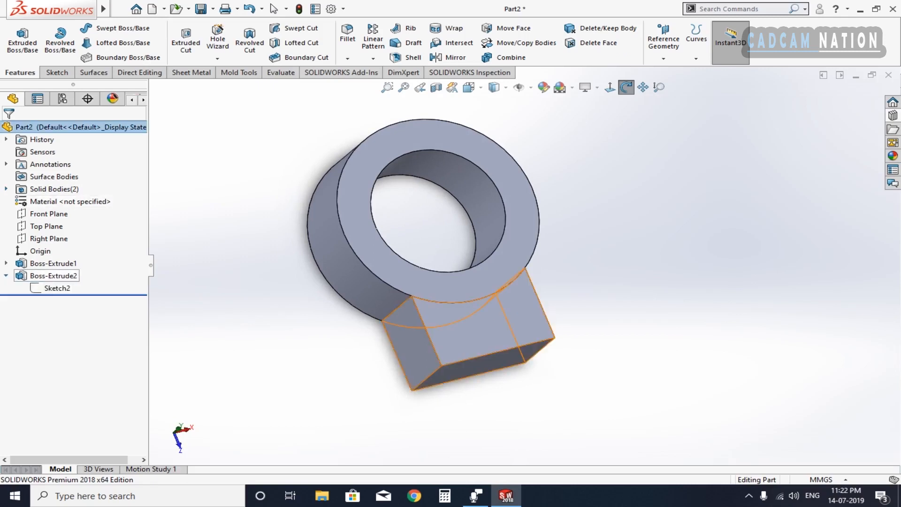
click(43, 276)
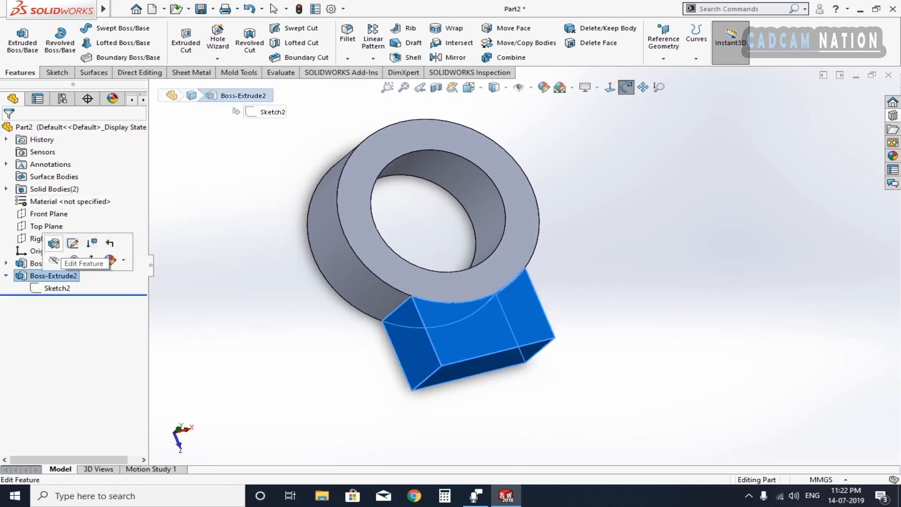
click(73, 243)
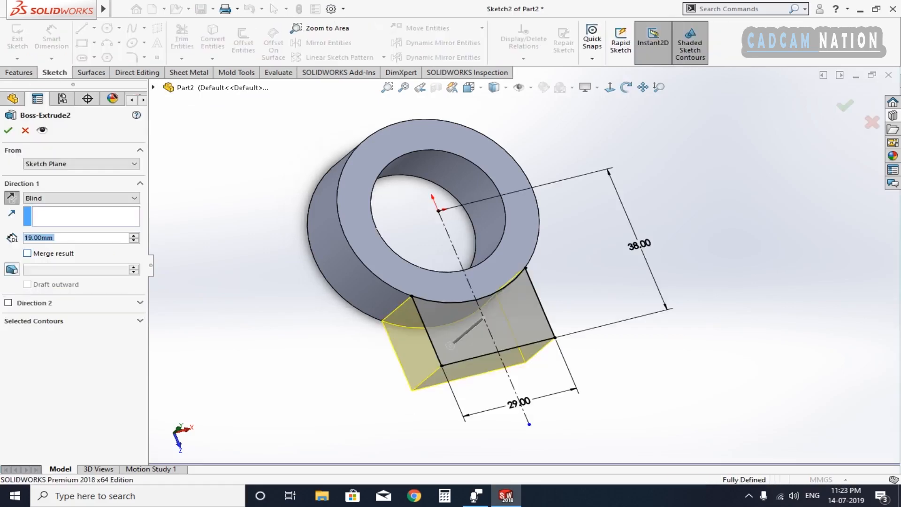
click(27, 253)
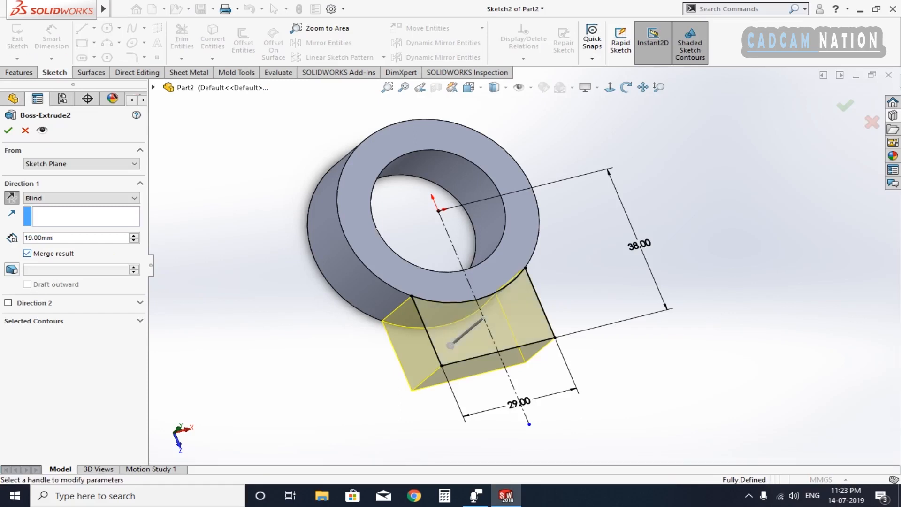
click(8, 130)
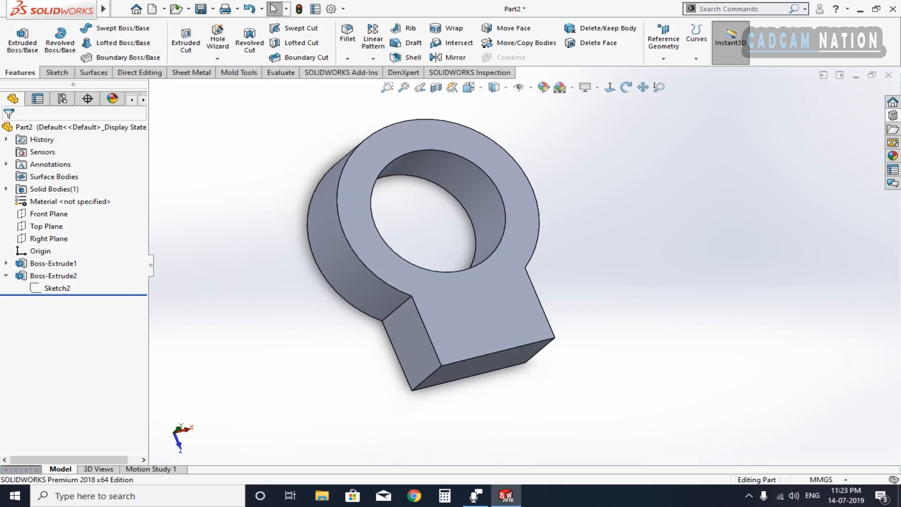
Sketch on the part's flat ring-and-block face, adding a vertical centerline about 48 mm long from the origin past the block's end
click(609, 87)
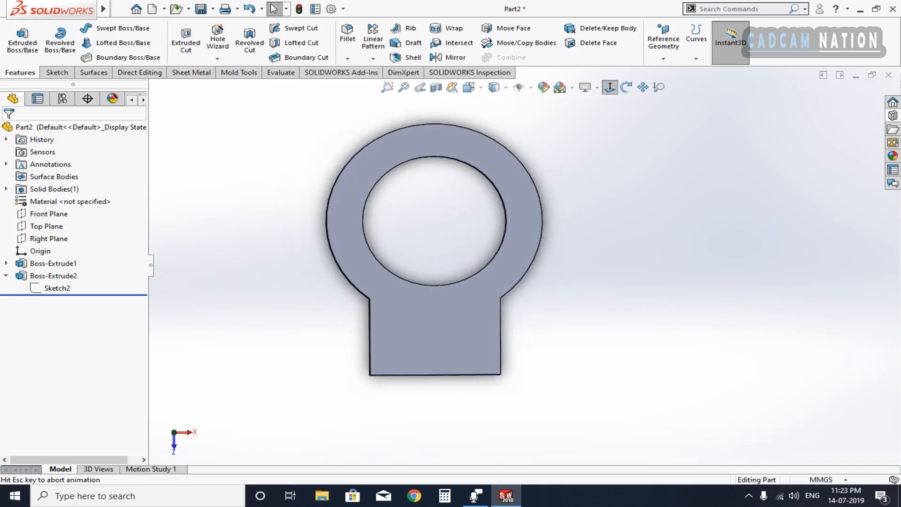
click(449, 320)
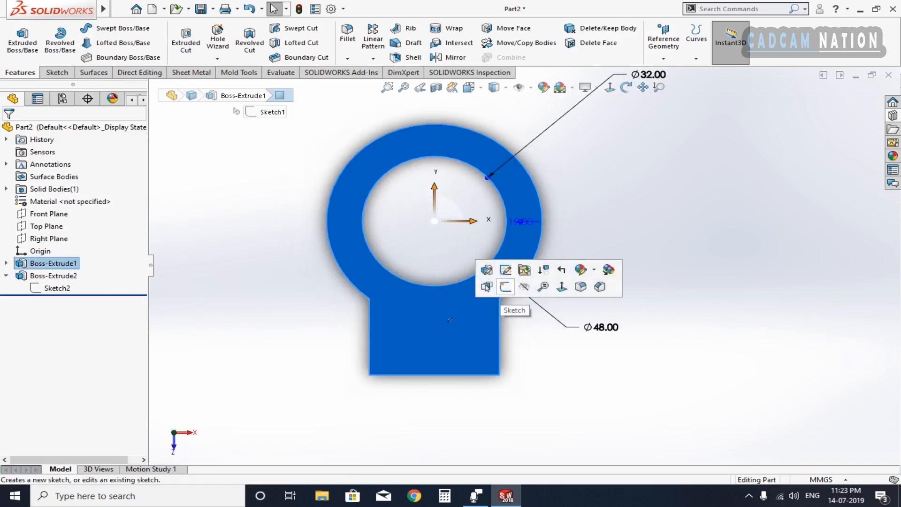
click(505, 286)
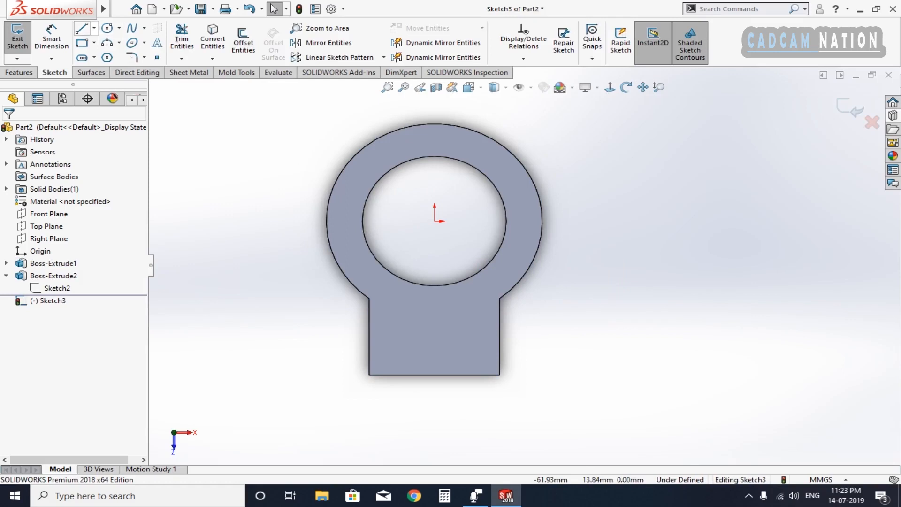
click(94, 28)
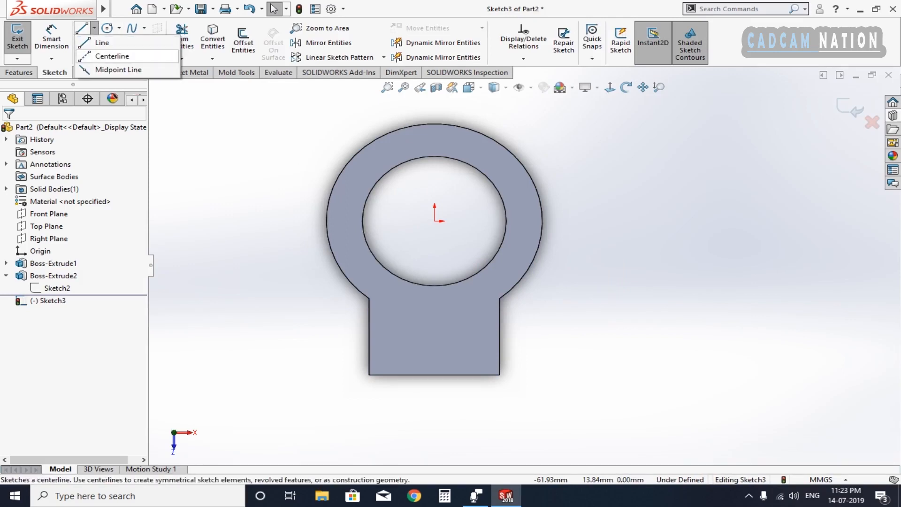
click(112, 56)
click(434, 220)
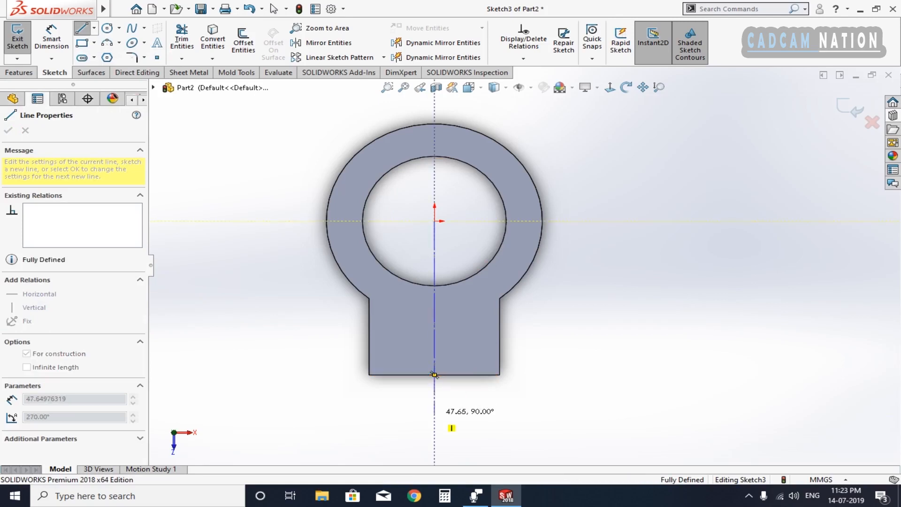
click(434, 414)
key(Escape)
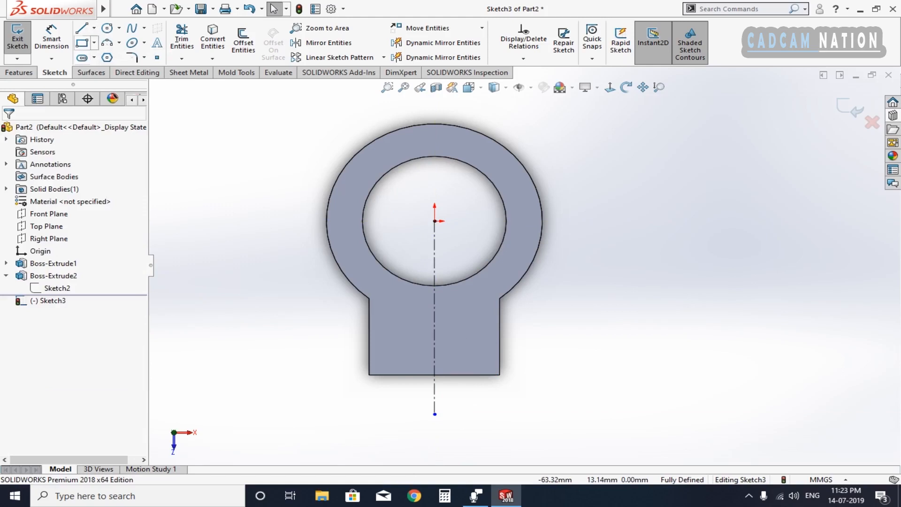
Sketch a rectangle about 14 by 39 mm from inside the bore past the block's end, with its long sides symmetric about the centerline
click(82, 43)
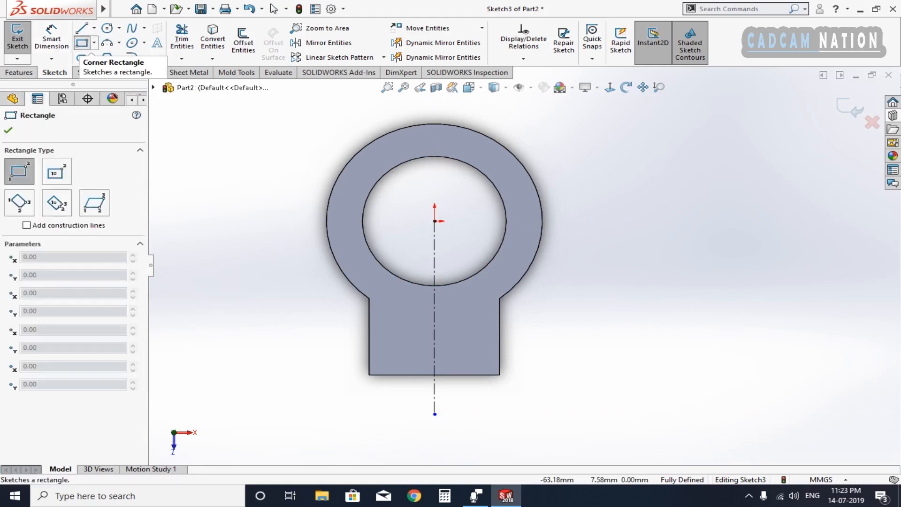
drag(403, 243, 465, 398)
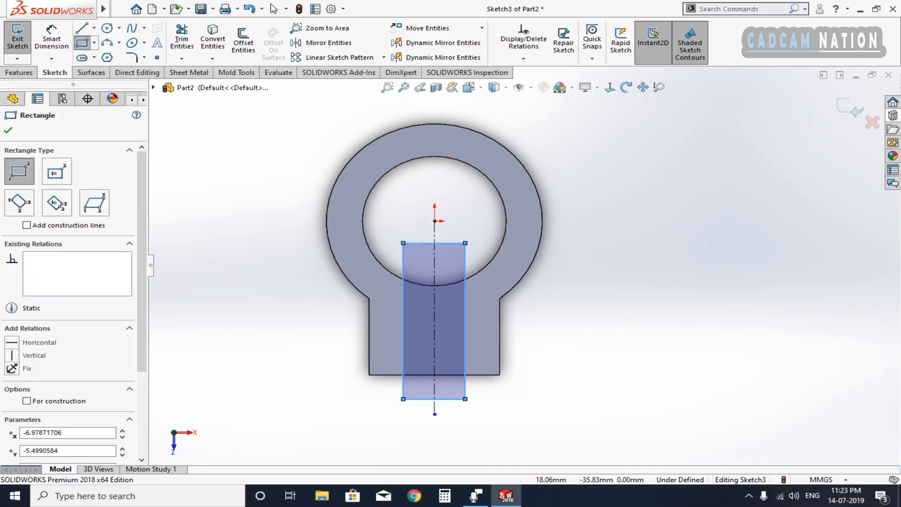
key(Escape)
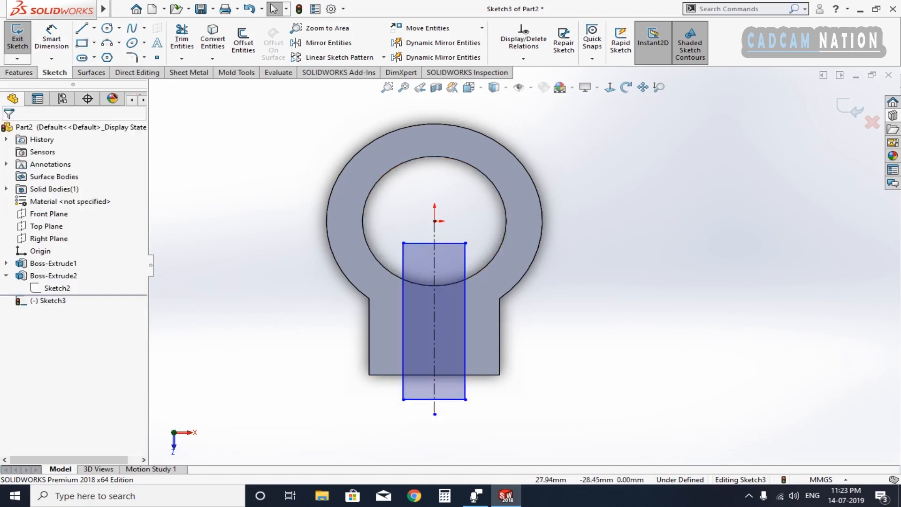
drag(584, 345, 312, 298)
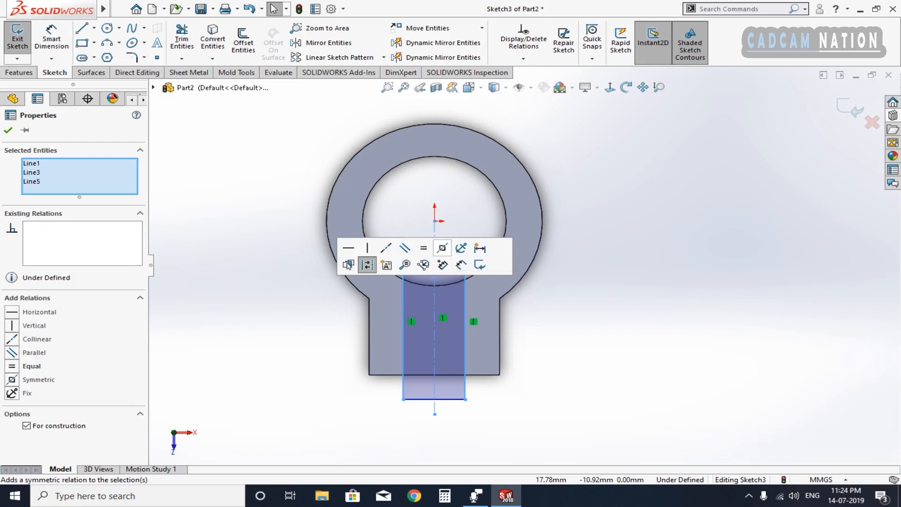
click(442, 264)
key(Escape)
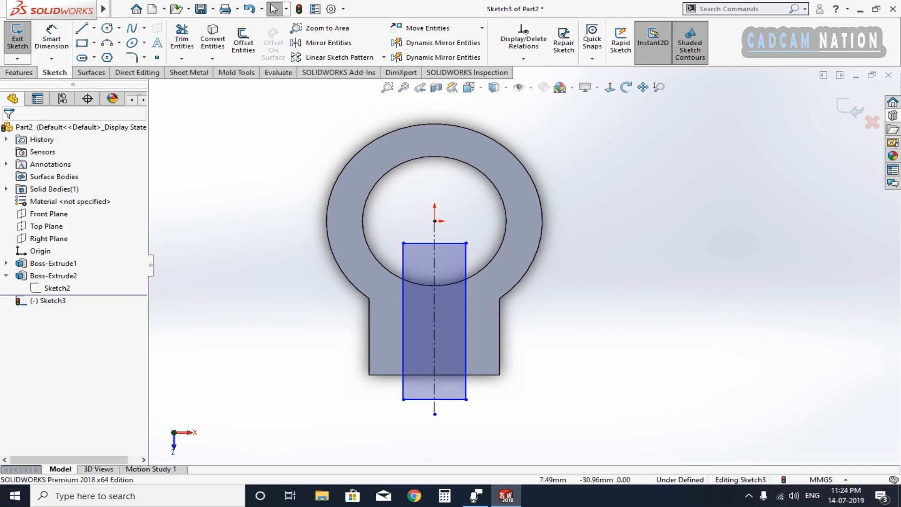
Dimension the rectangle's width between its two long sides and set it to 2.4 mm
key(d)
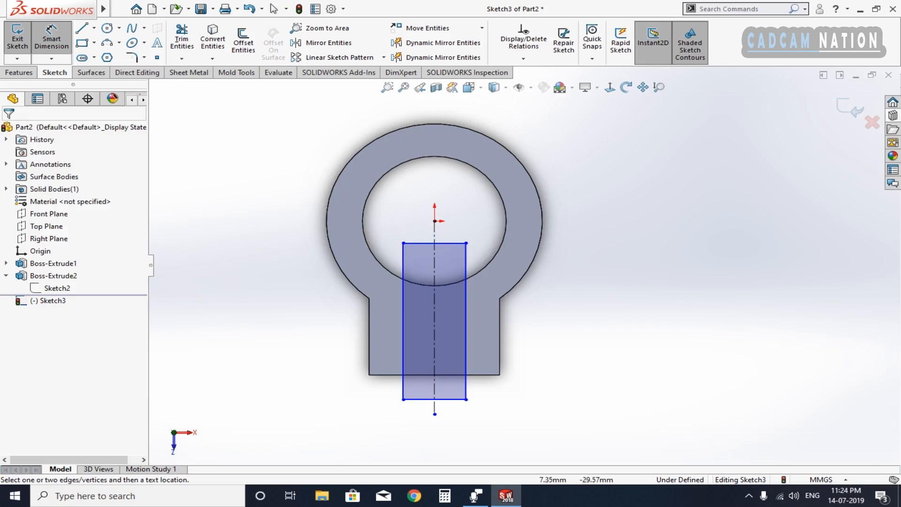
click(466, 321)
click(403, 329)
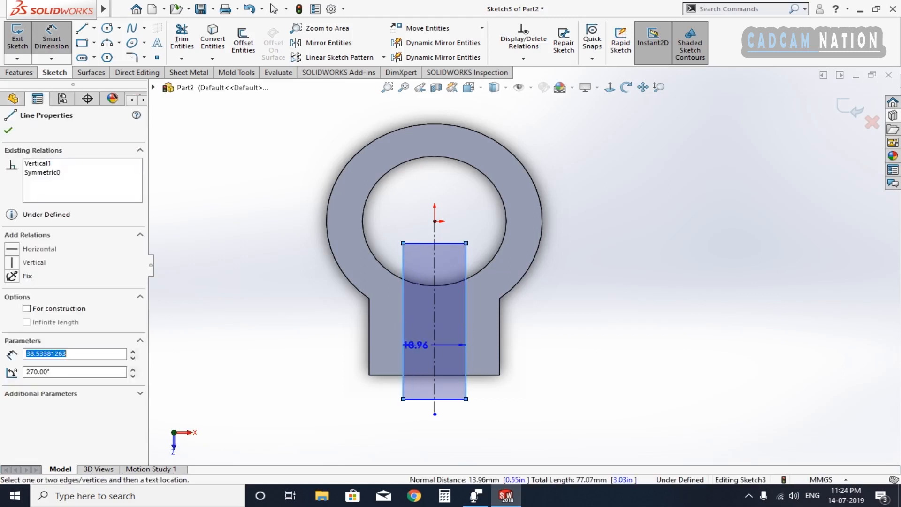
click(432, 427)
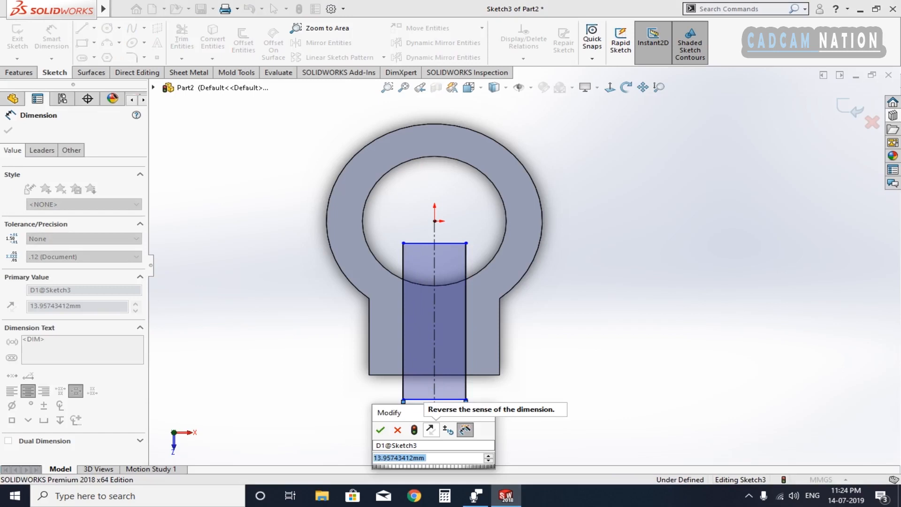
text(14)
key(Return)
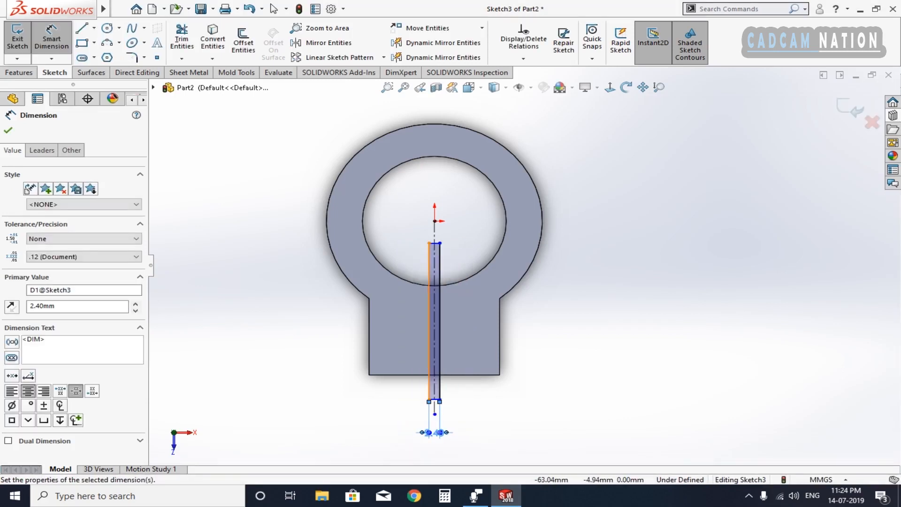
Cut the narrow rectangle through the block with a Blind Extruded Cut 19 mm deep, splitting it into two lugs
click(19, 73)
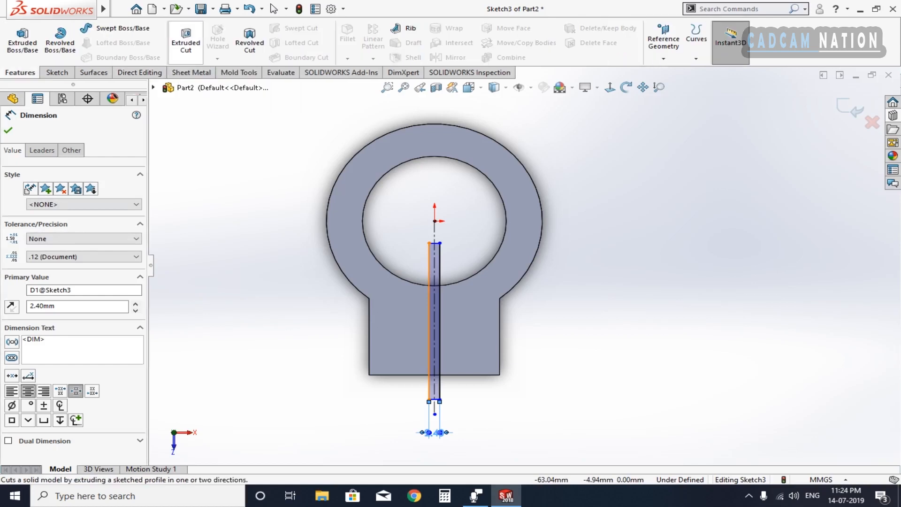
click(185, 41)
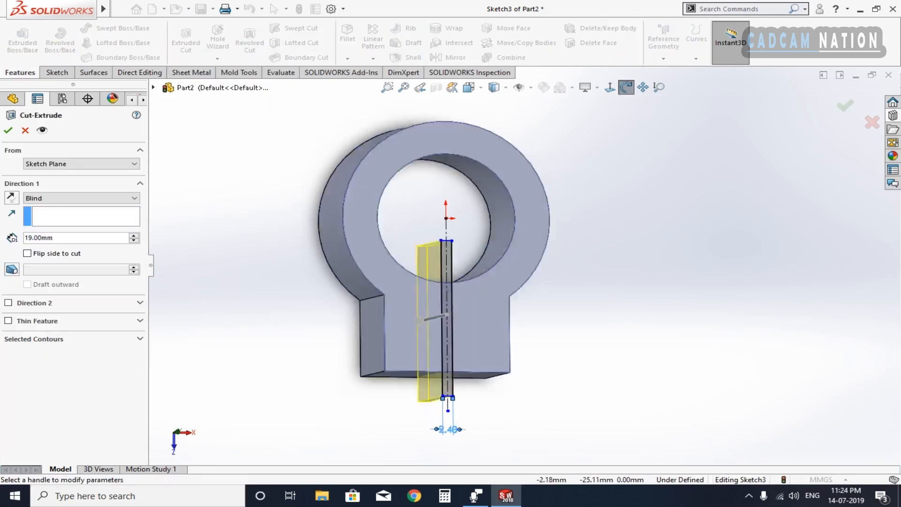
mouse_move(435, 335)
middle_down()
mouse_move(571, 327)
mouse_move(547, 332)
middle_up()
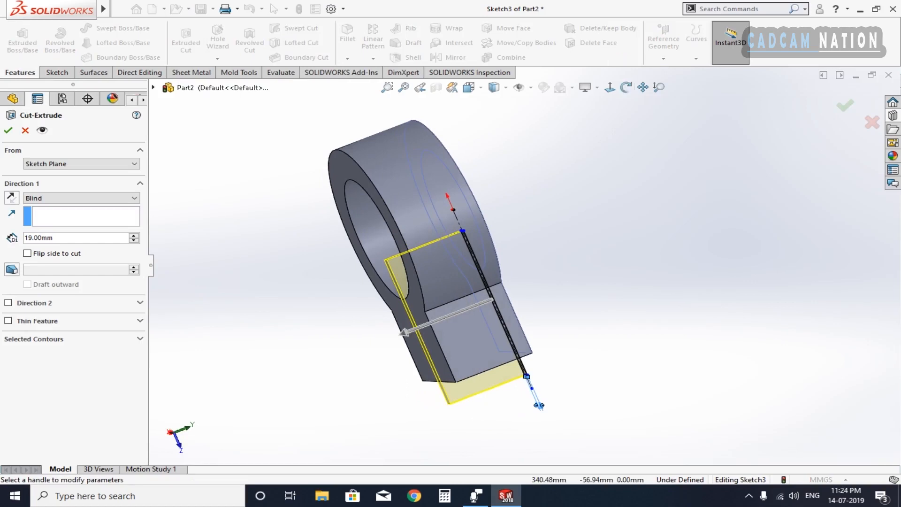
click(8, 130)
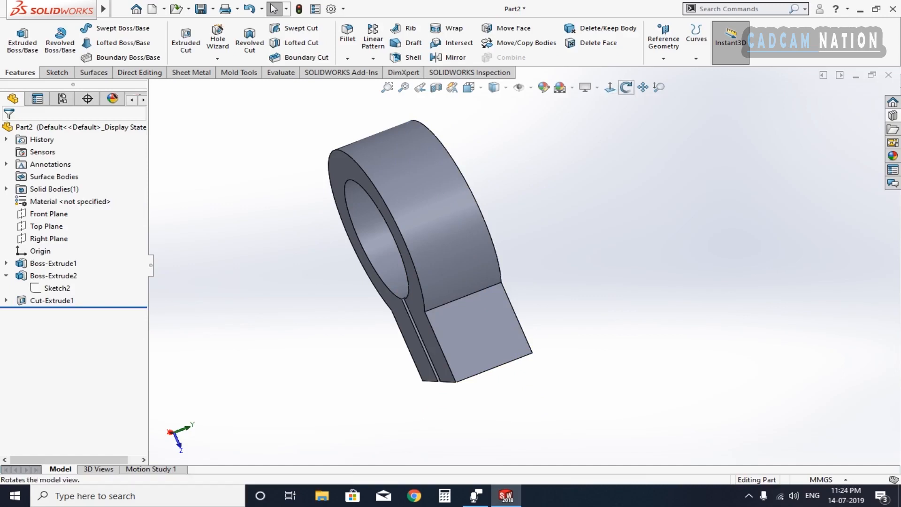
Start a new sketch on the Top Plane
click(626, 88)
drag(502, 234, 657, 263)
middle_drag(657, 263, 600, 249)
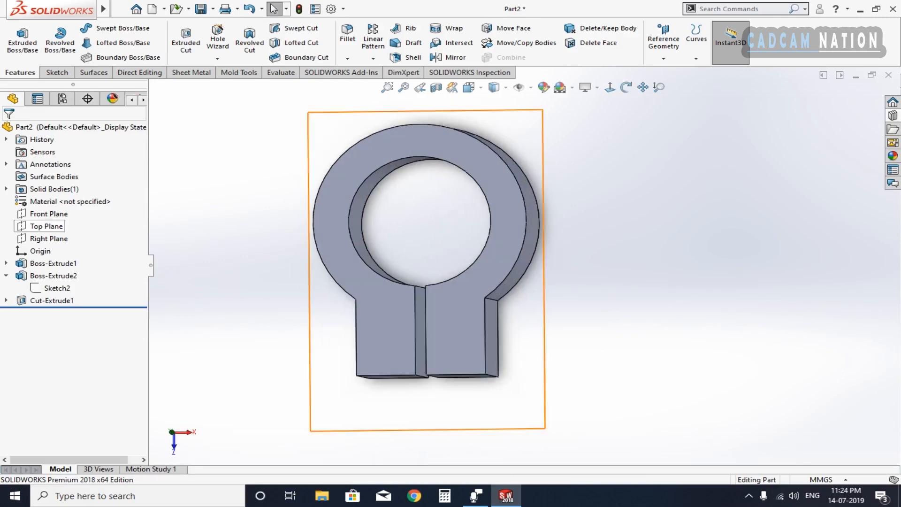
click(46, 225)
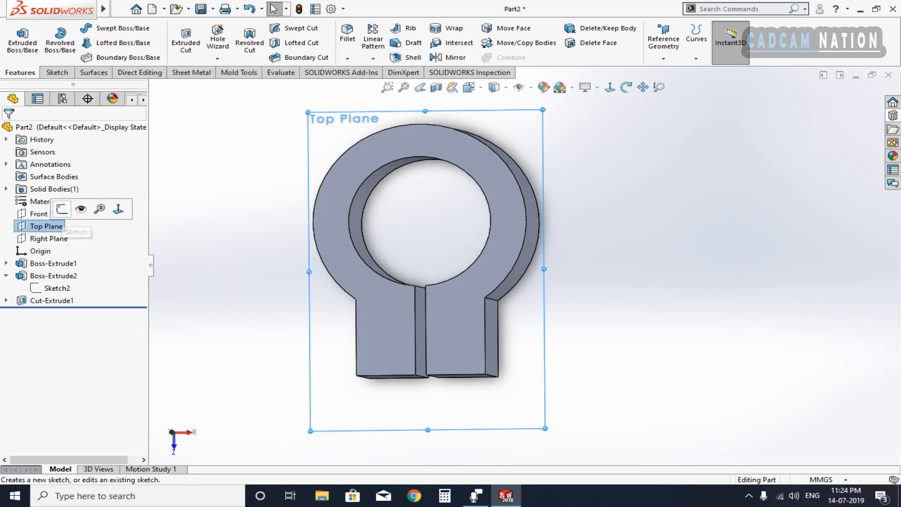
click(61, 208)
click(625, 87)
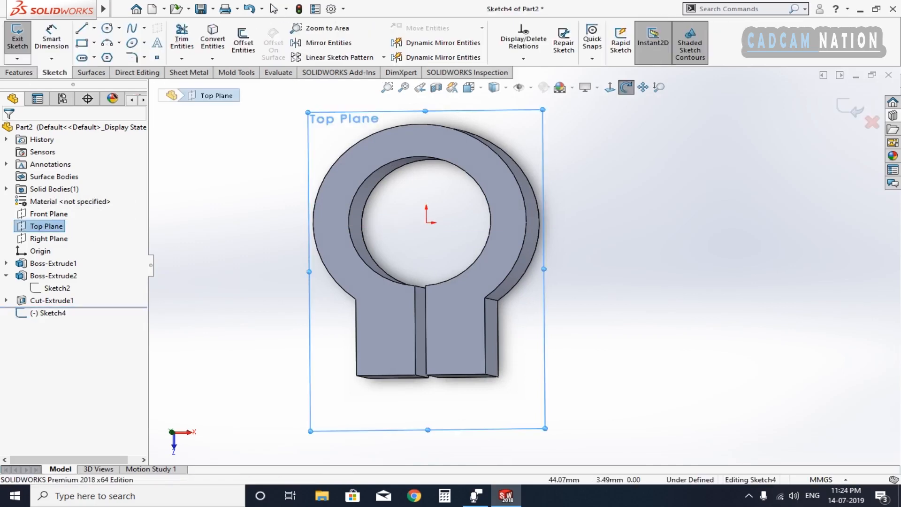
mouse_move(577, 209)
mouse_down()
mouse_move(497, 218)
mouse_move(585, 219)
mouse_up()
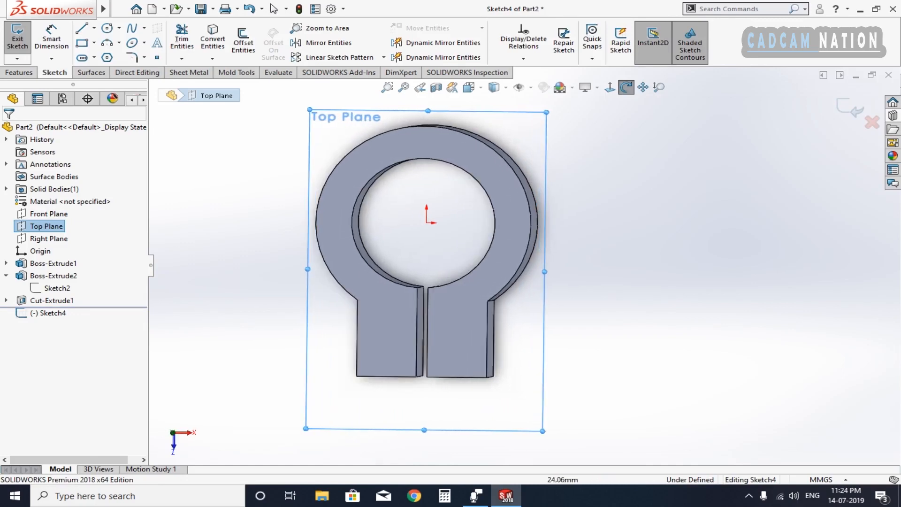
click(626, 88)
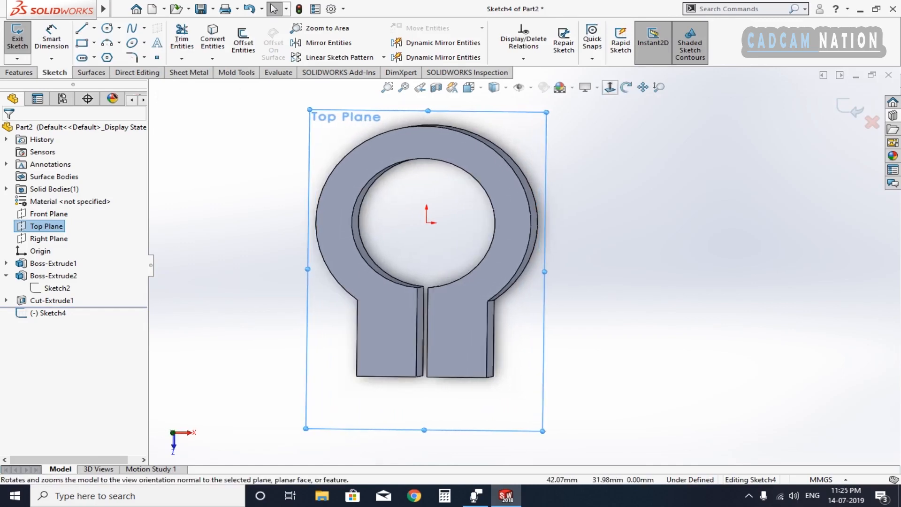
click(610, 87)
scroll(549, 293, up, 1)
scroll(728, 290, down, 2)
click(729, 291)
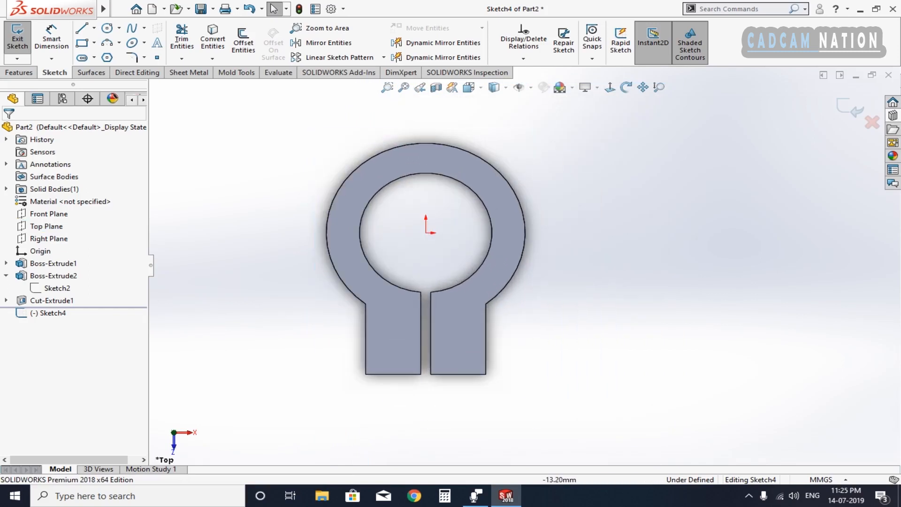
Draw a horizontal centerline from the origin to a point beyond the ring's outer rim
click(94, 27)
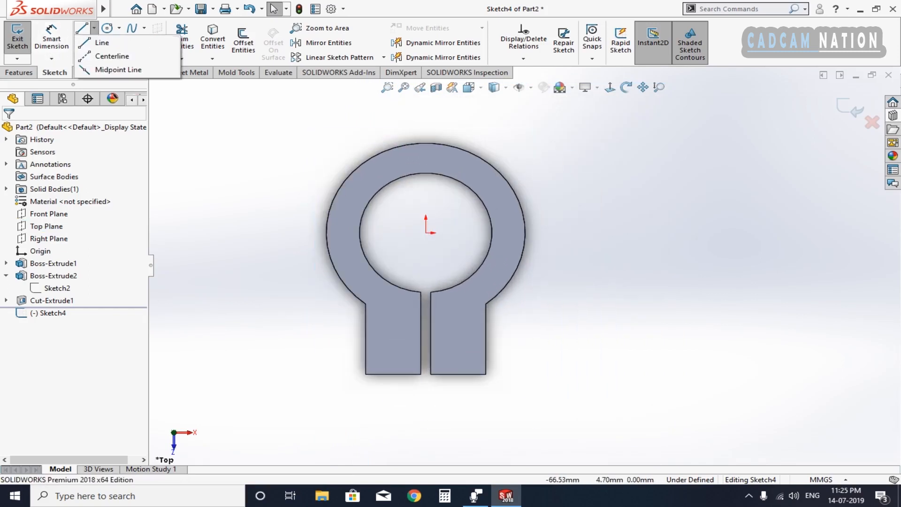
click(112, 56)
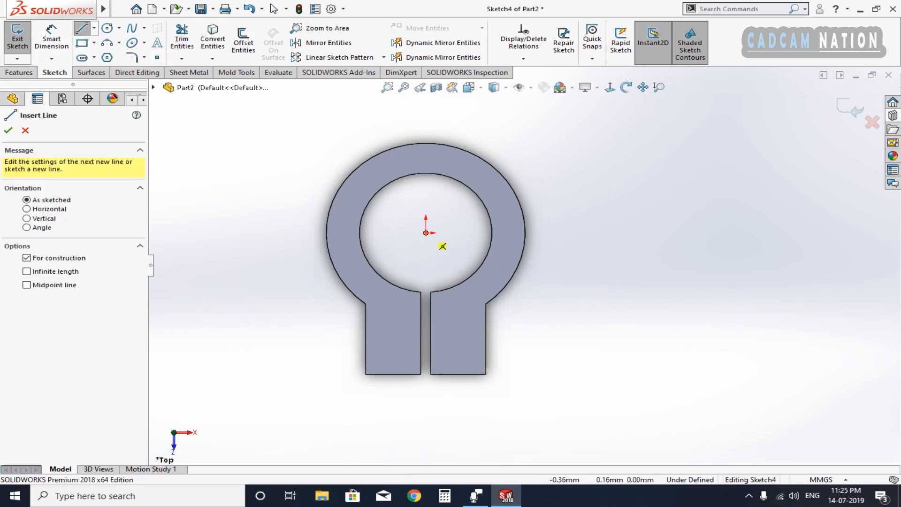
click(426, 233)
click(643, 232)
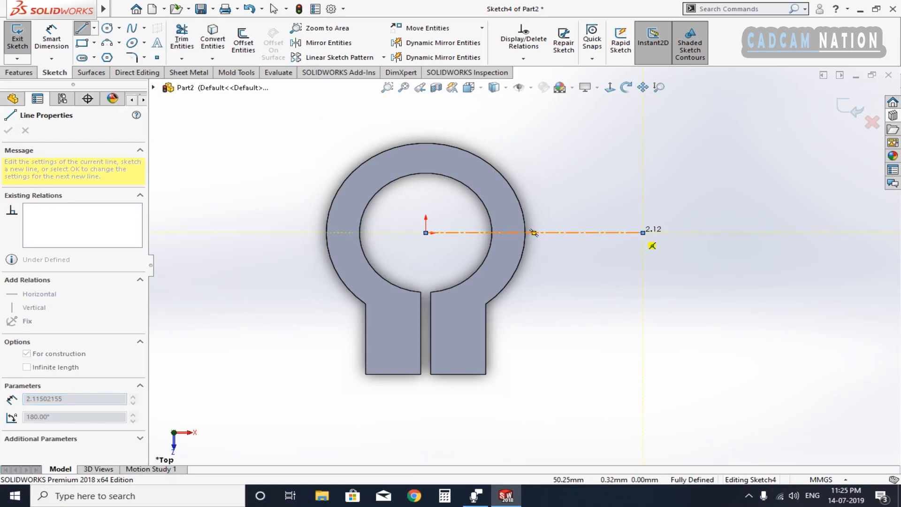
key(Escape)
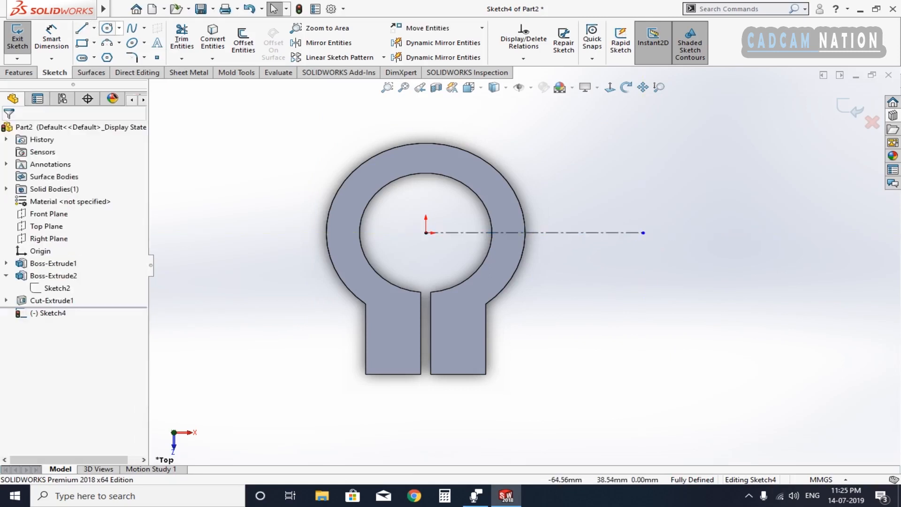
Draw two concentric circles centred on the centerline's free end, about 29 mm and 15 mm in diameter
click(107, 27)
click(643, 232)
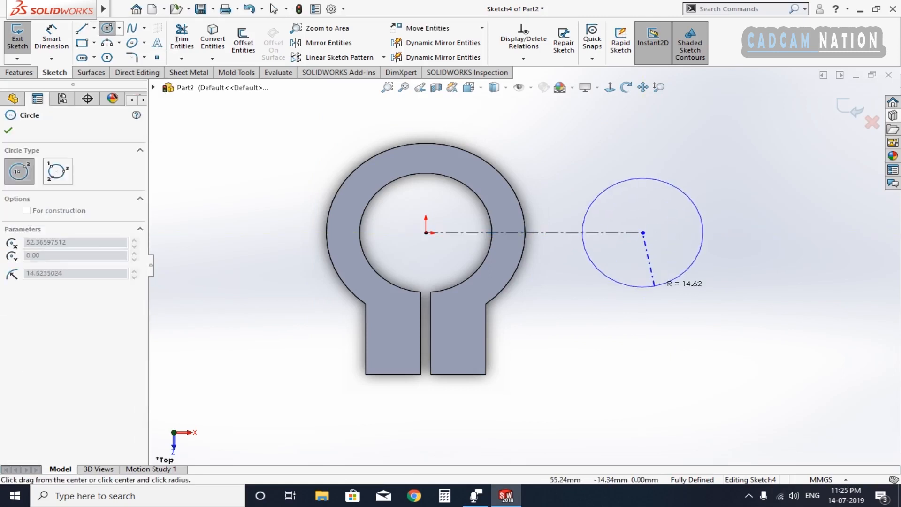
click(662, 288)
click(643, 233)
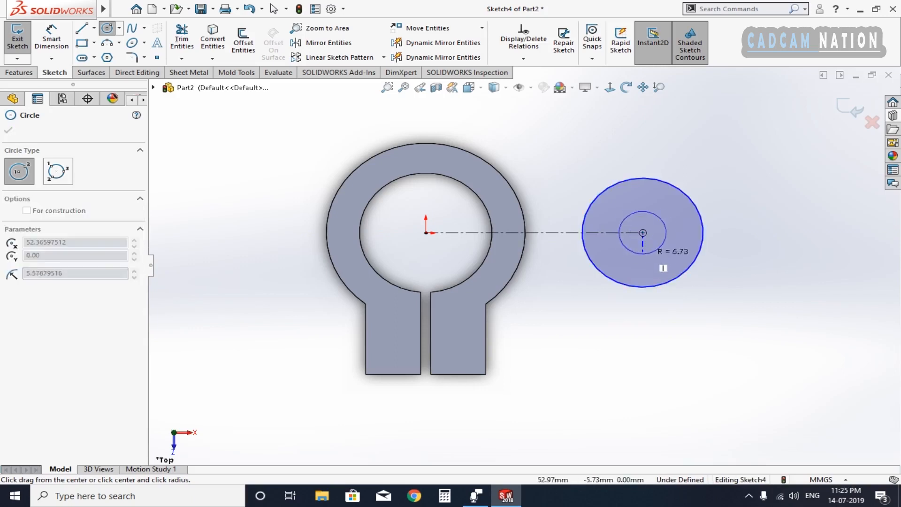
click(663, 255)
key(Escape)
key(Escape)
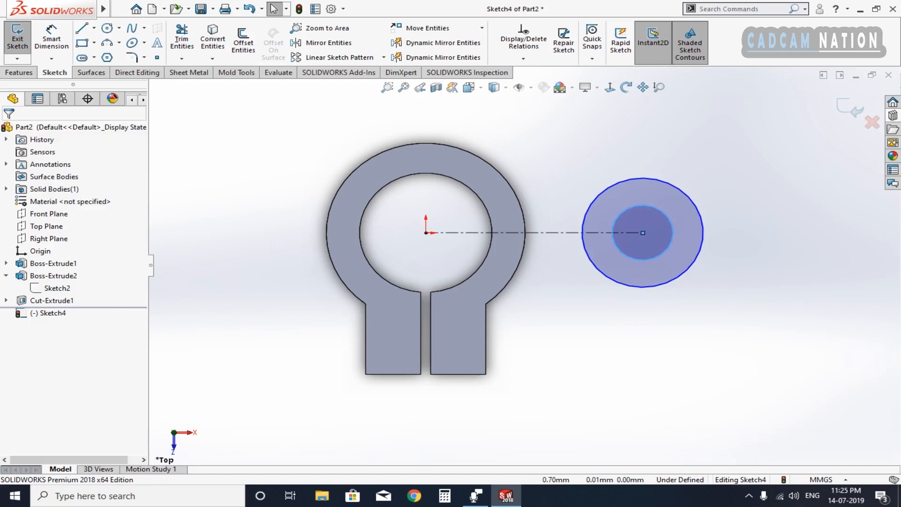
Dimension the centerline's length from the origin to the circles' centre and set it to 51 mm
key(d)
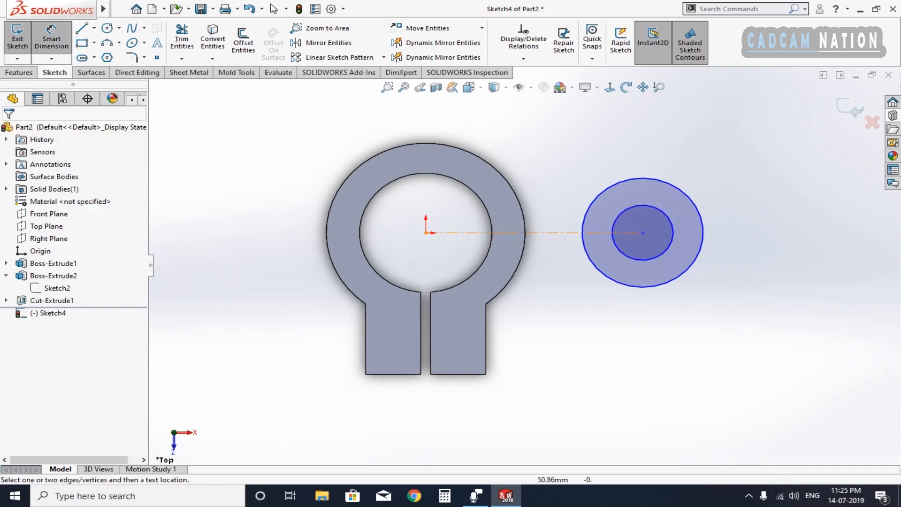
click(534, 233)
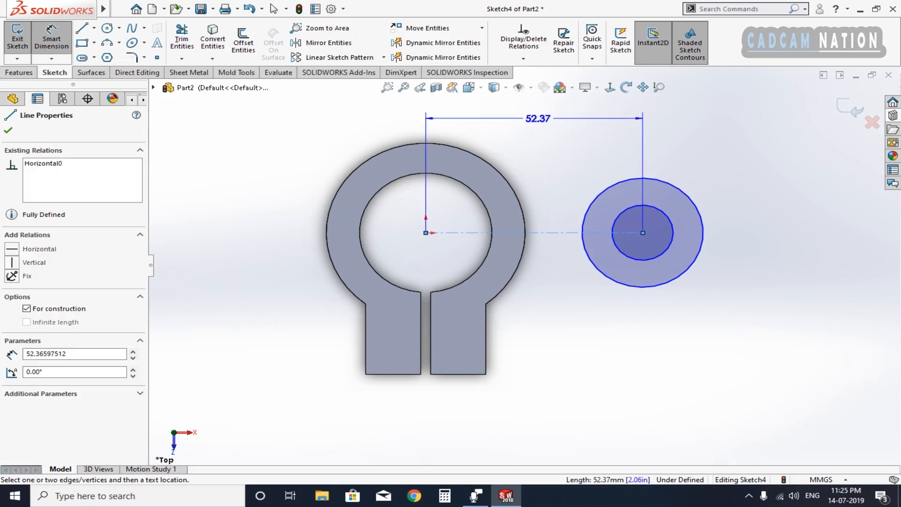
click(537, 124)
text(51)
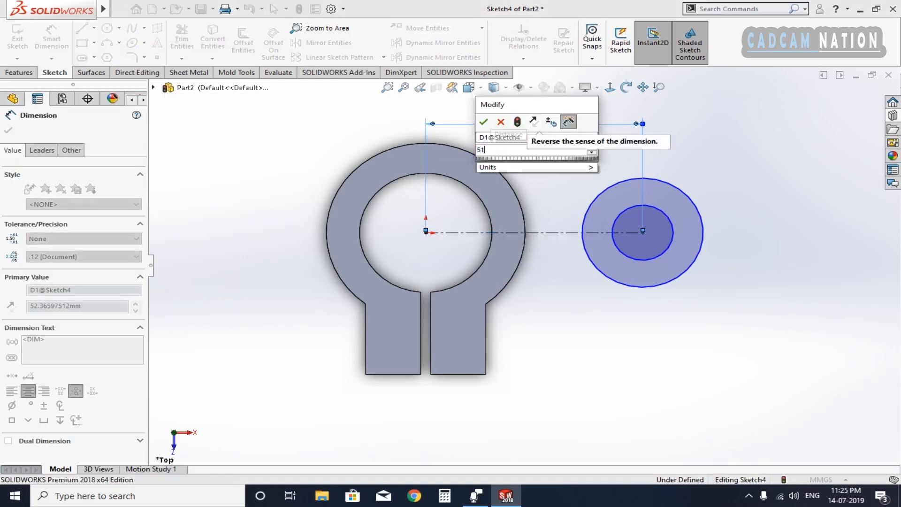
key(Return)
click(645, 329)
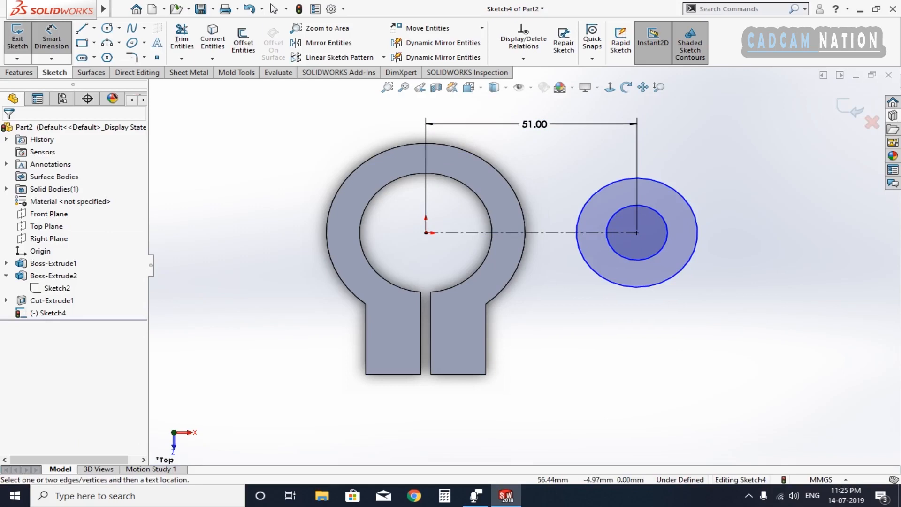
Dimension the two concentric circles, setting the inner diameter to 14.3 mm and the outer diameter to 25.4 mm
click(657, 254)
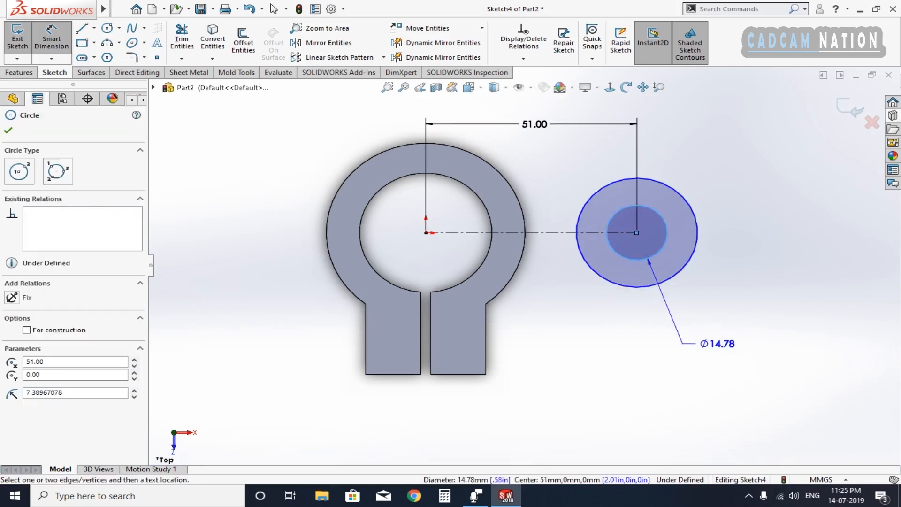
click(666, 321)
text(16.5)
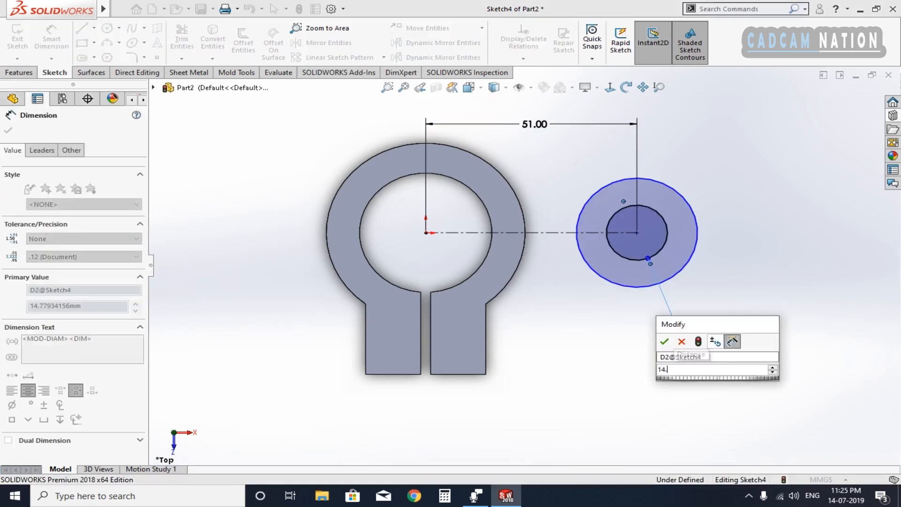
key(Return)
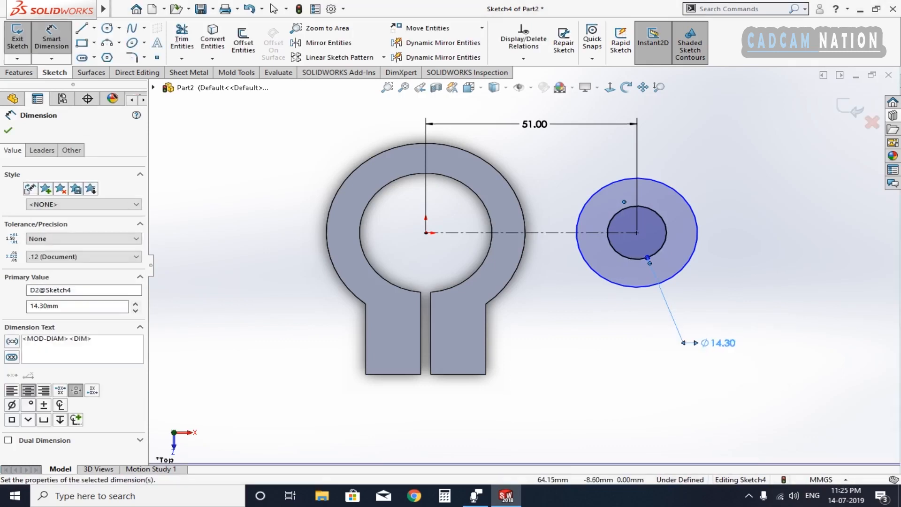
click(682, 274)
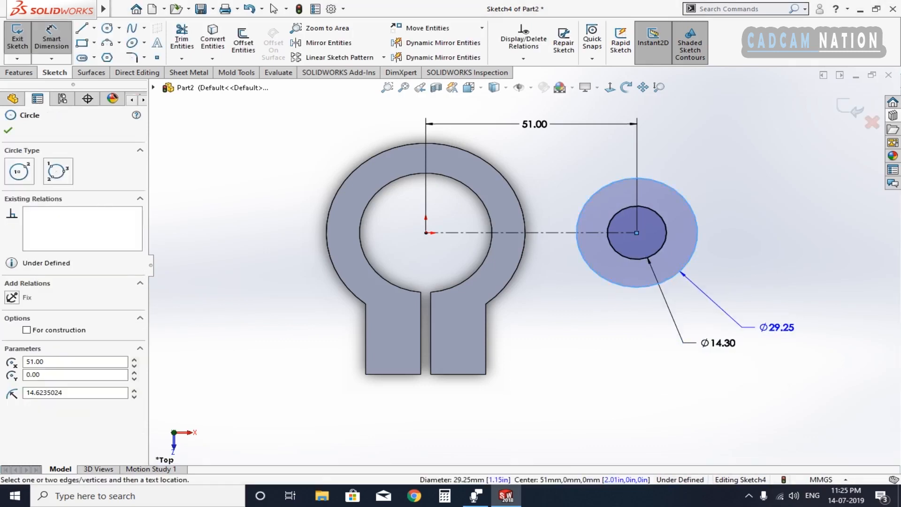
click(777, 327)
text(25.4)
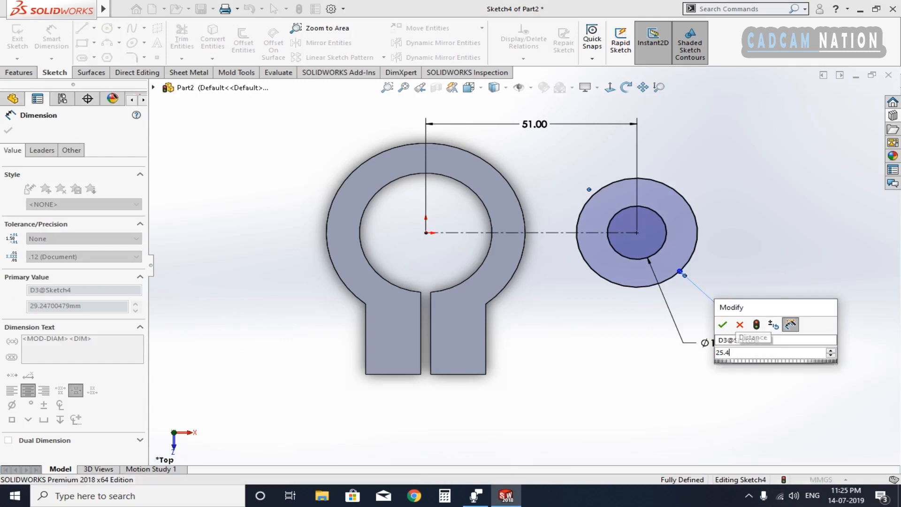
key(Return)
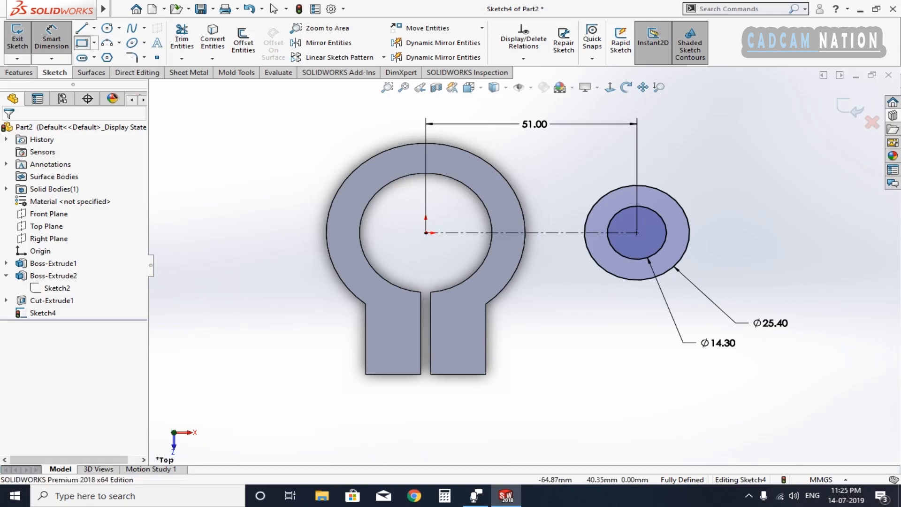
Draw a rectangle about 7 mm high bridging the ring's rim and the outer circle, with its long sides symmetric about the centerline
click(83, 42)
click(513, 220)
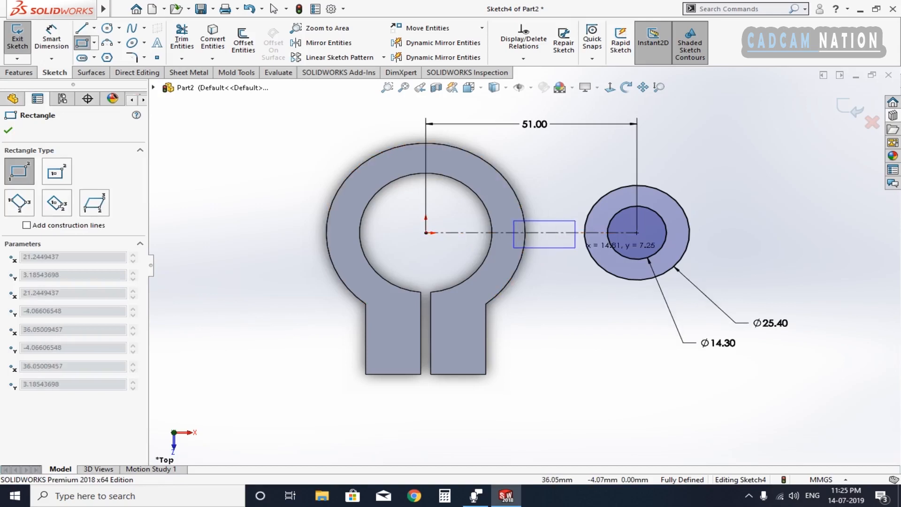
click(595, 246)
key(Escape)
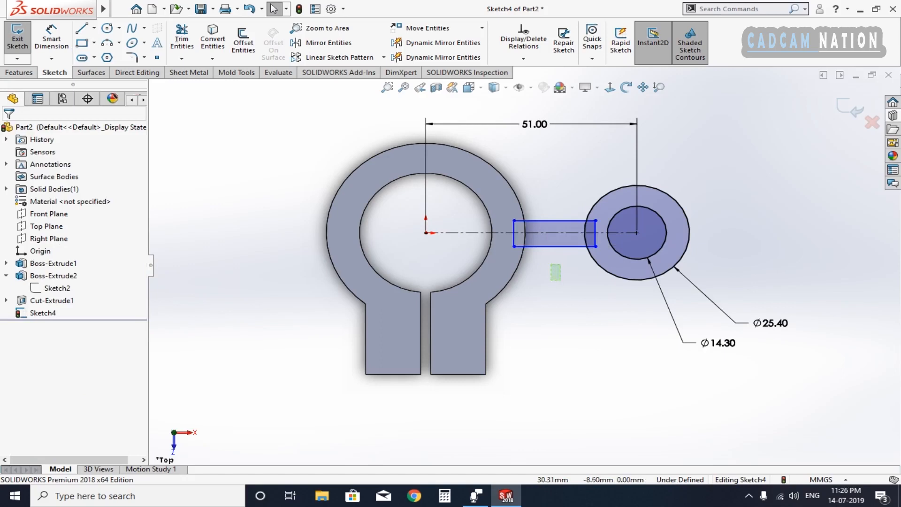
drag(550, 264, 543, 198)
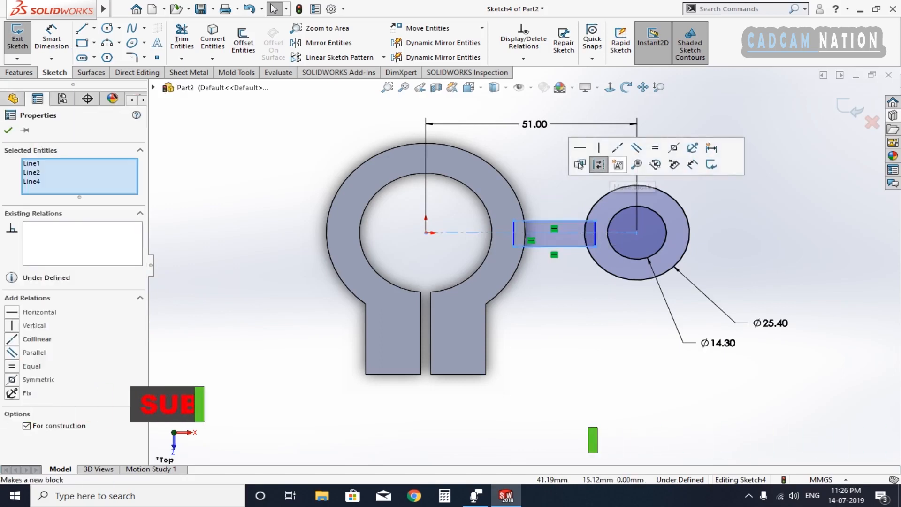
click(674, 147)
key(Escape)
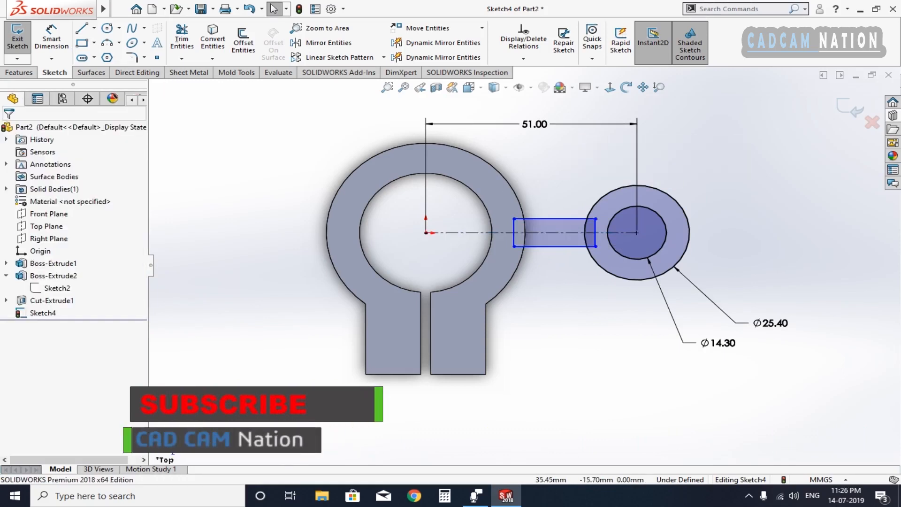
Dimension the height of the connecting rectangle and set it to 5 mm
right_drag(572, 291, 572, 265)
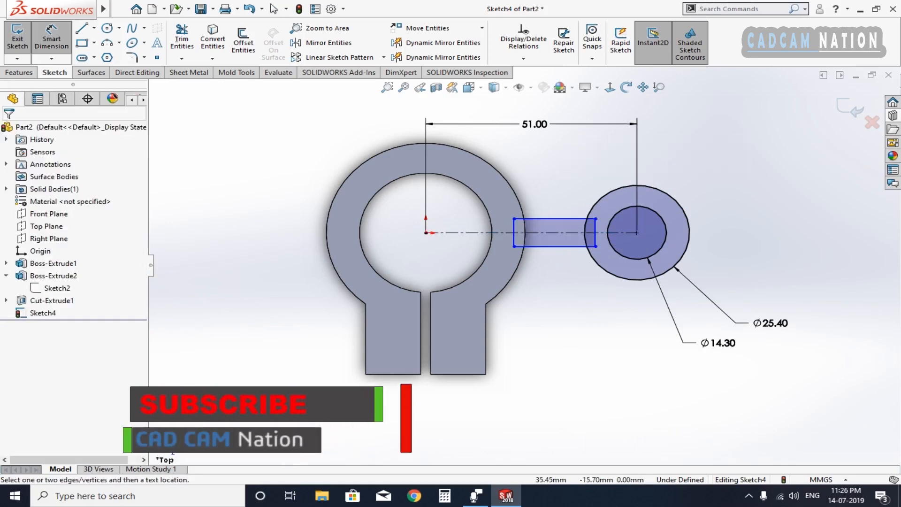
click(595, 241)
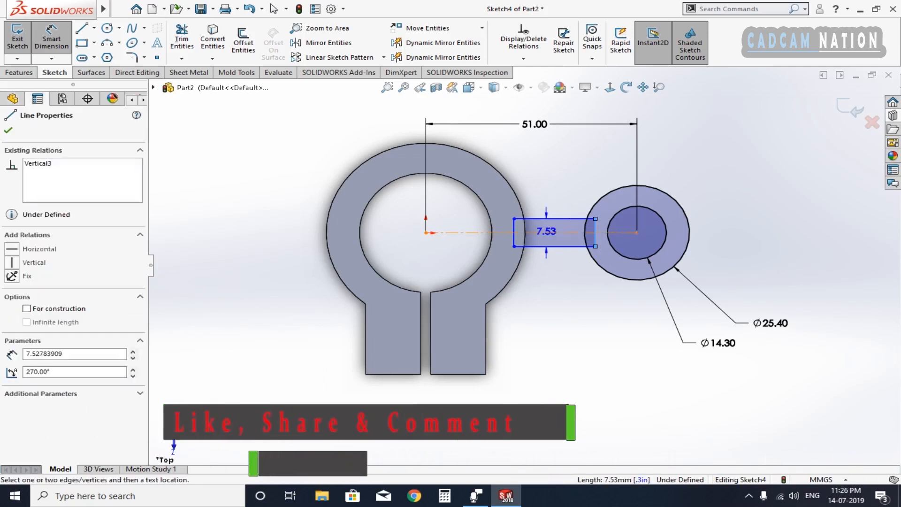
click(555, 189)
text(5)
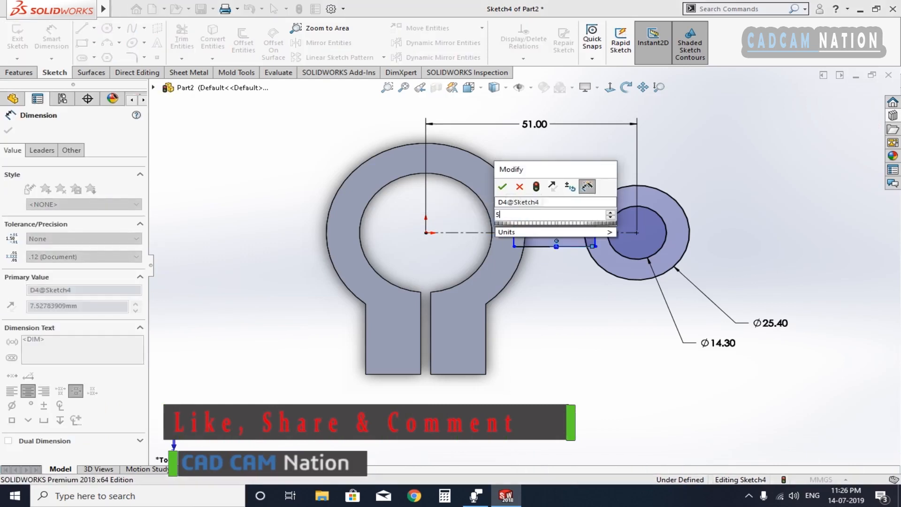
key(Return)
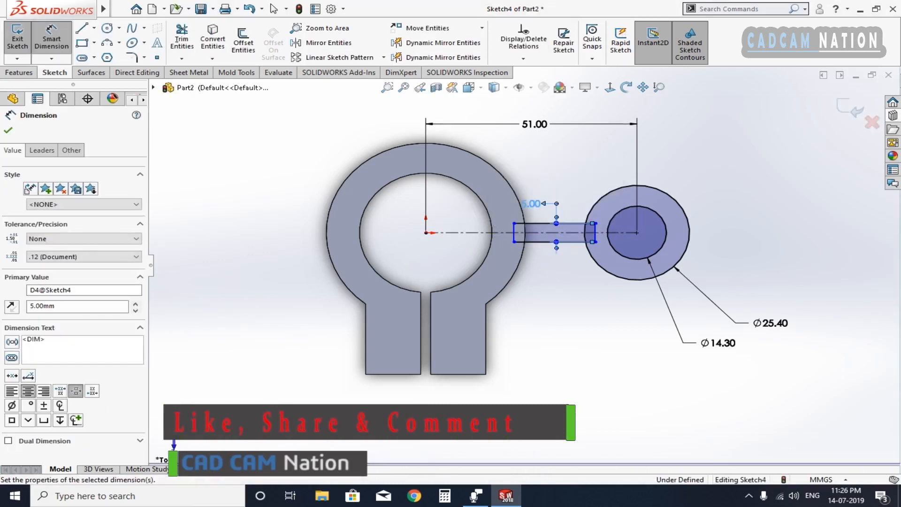
Power-trim the rectangle's end inside the outer circle and the circle's arc between the long sides, joining them into one outline
scroll(612, 235, down, 3)
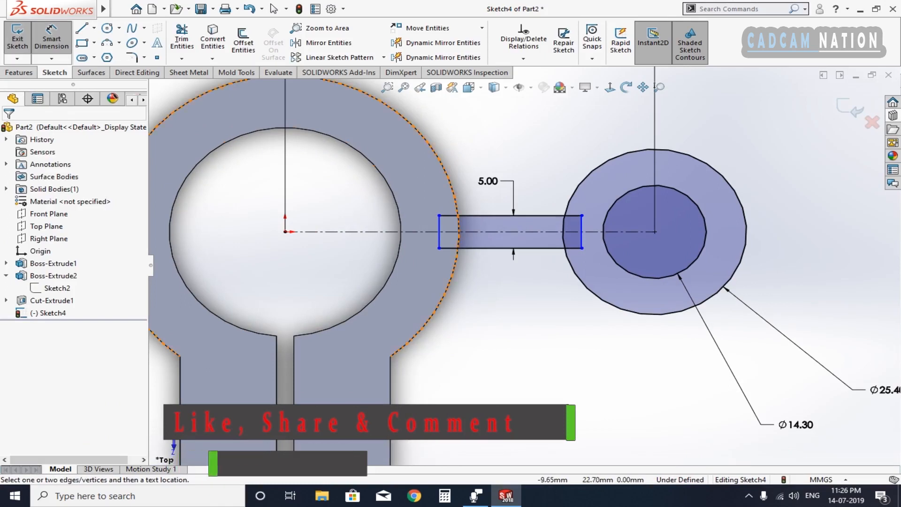
click(181, 40)
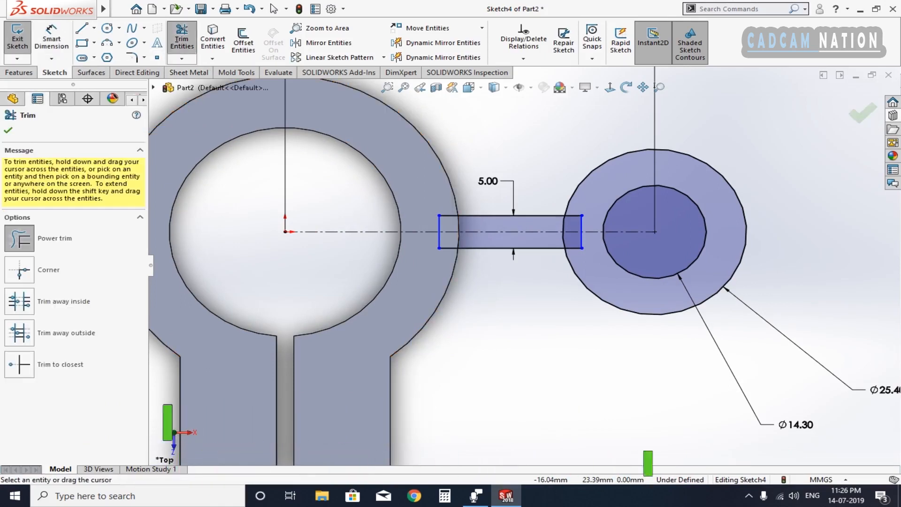
mouse_move(578, 209)
mouse_down()
mouse_move(573, 220)
mouse_move(593, 228)
mouse_move(562, 239)
mouse_move(562, 223)
mouse_up()
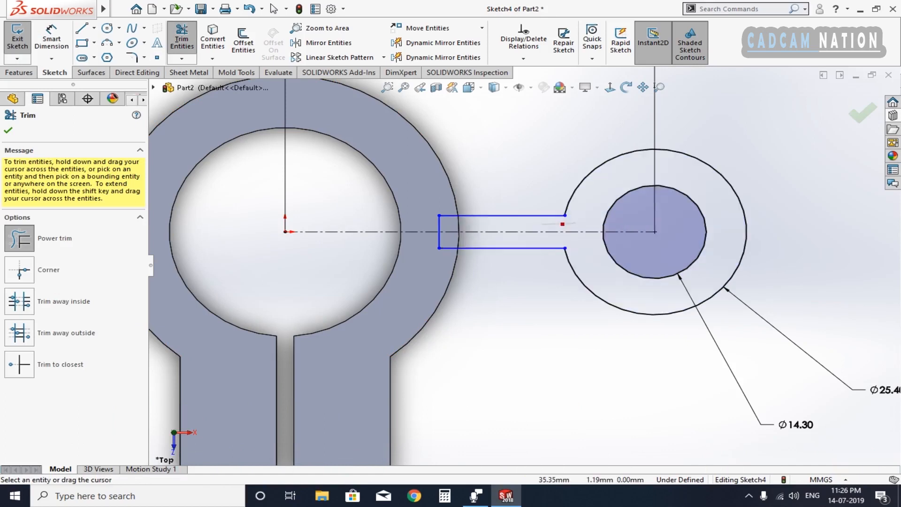
scroll(537, 280, up, 4)
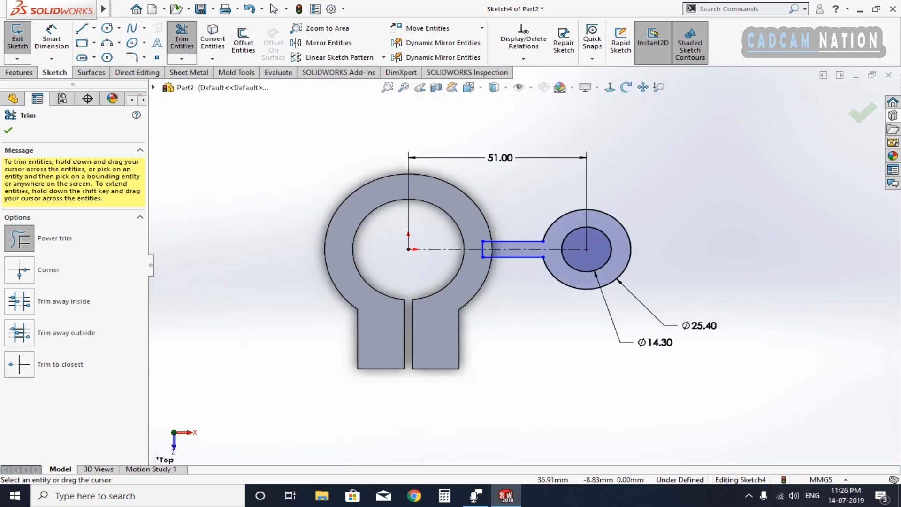
key(Escape)
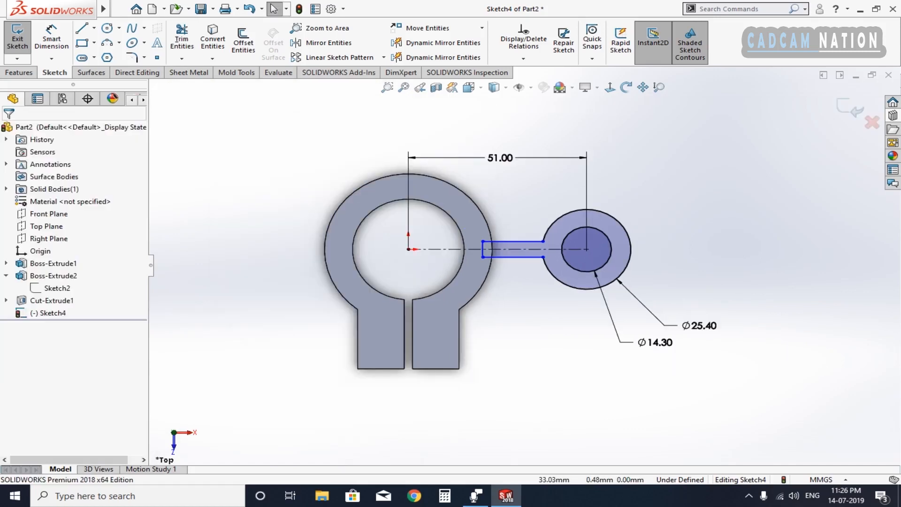
Dimension the trimmed connecting bar between its two long sides again, keeping the 5 mm value
key(d)
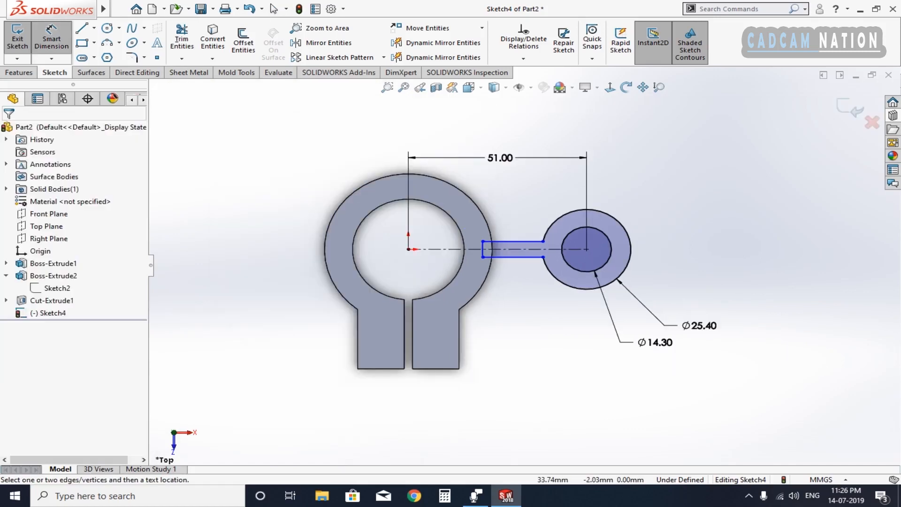
click(512, 257)
click(525, 242)
click(523, 215)
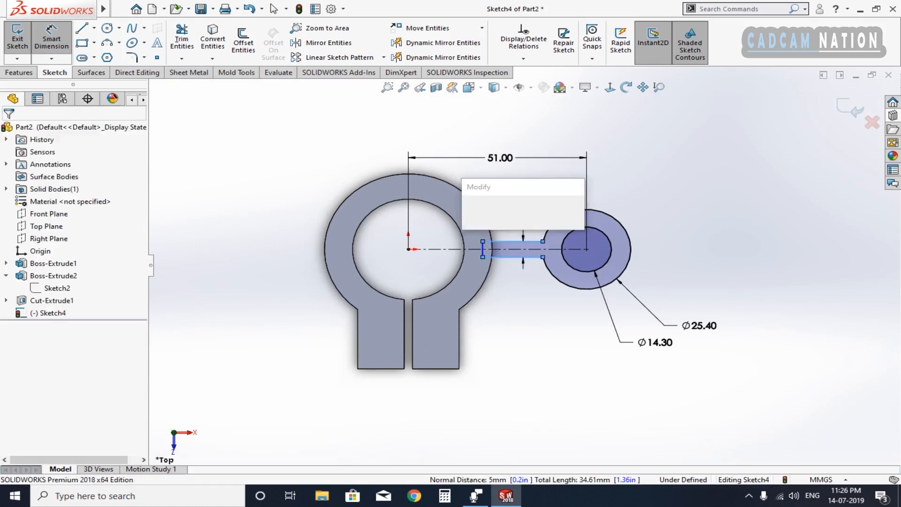
key(Return)
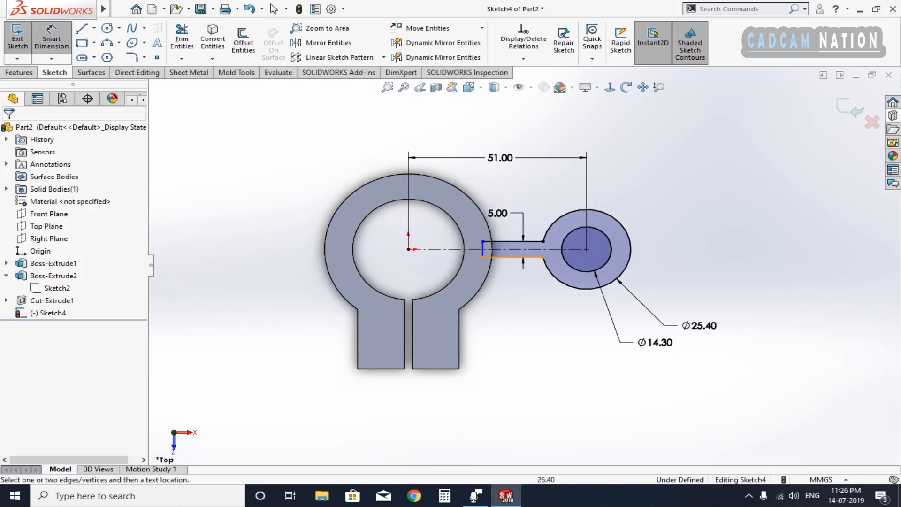
scroll(488, 252, down, 3)
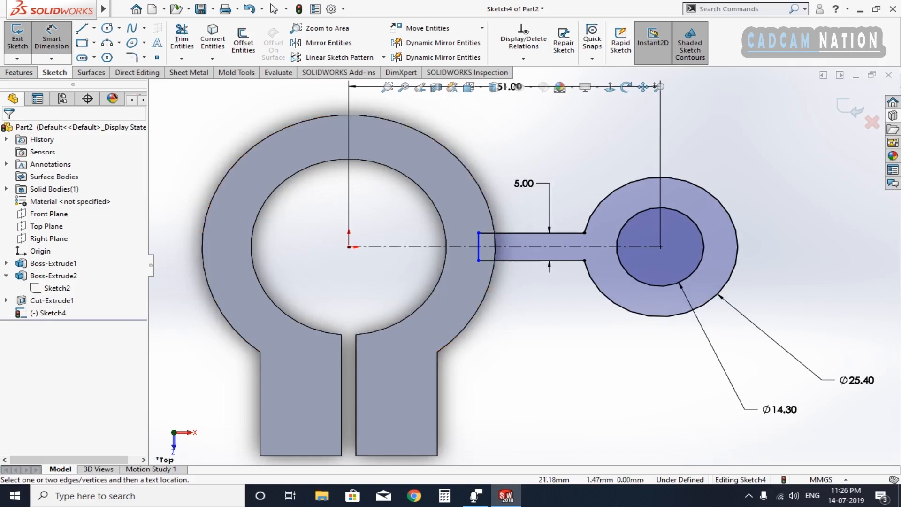
key(Escape)
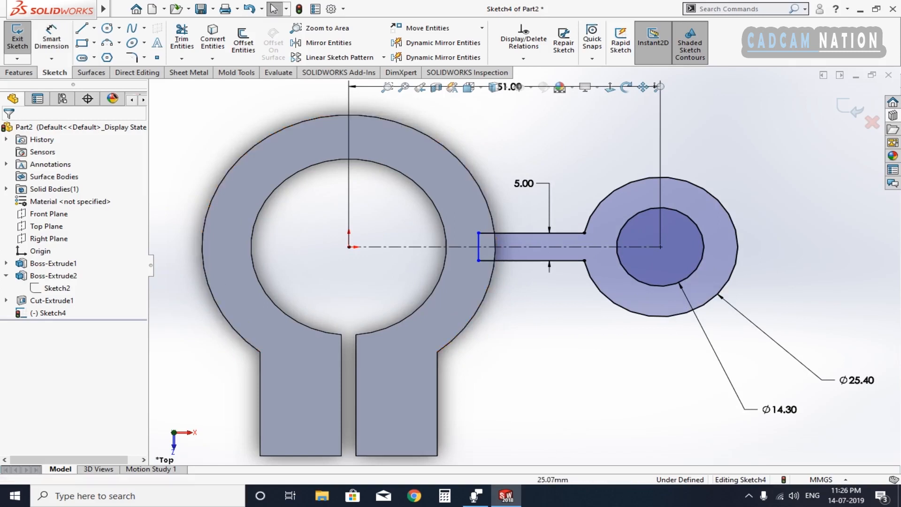
Extrude the connecting bar and boss profile 19 mm with a Mid Plane end condition, merged with the clamp ring
click(19, 72)
click(23, 40)
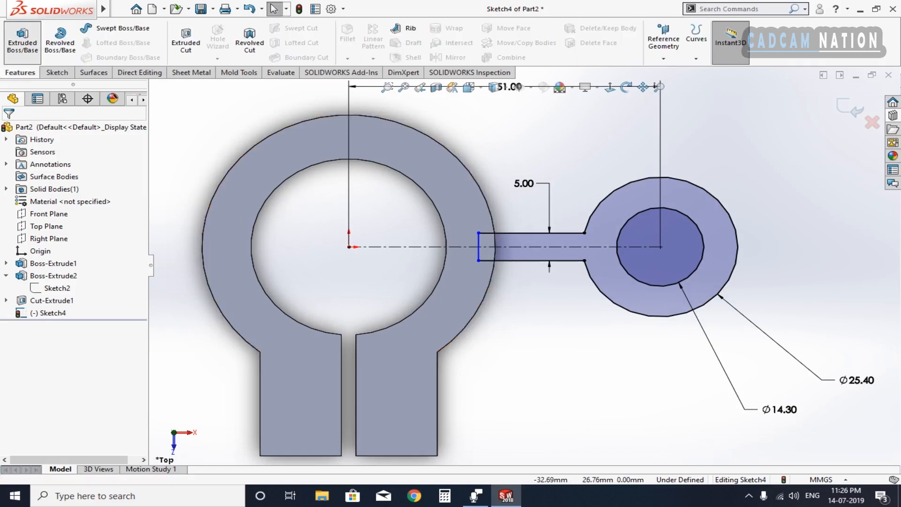
click(626, 88)
drag(605, 211, 432, 281)
middle_drag(432, 282, 511, 312)
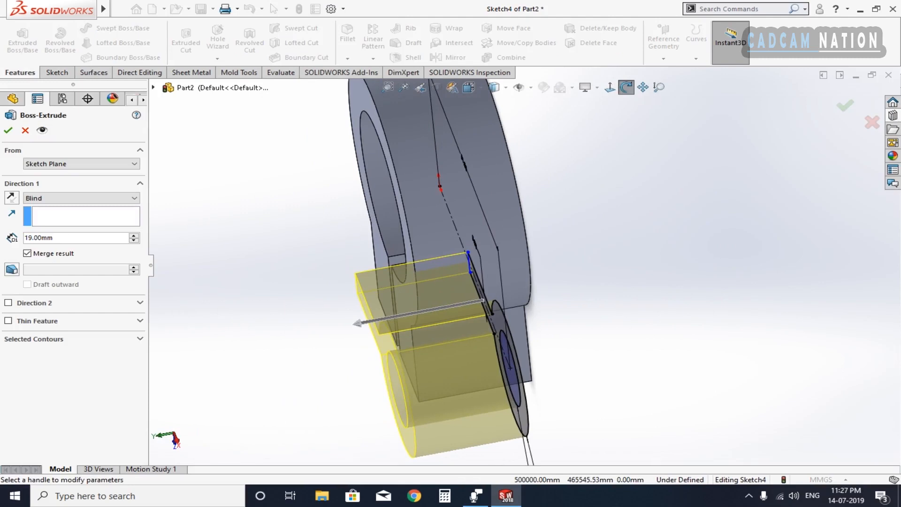
key(Escape)
right_click(634, 138)
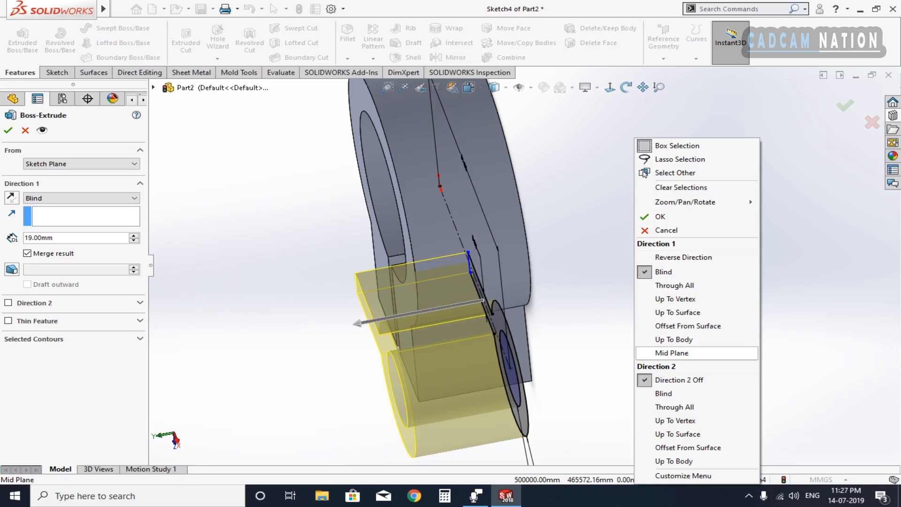
click(671, 353)
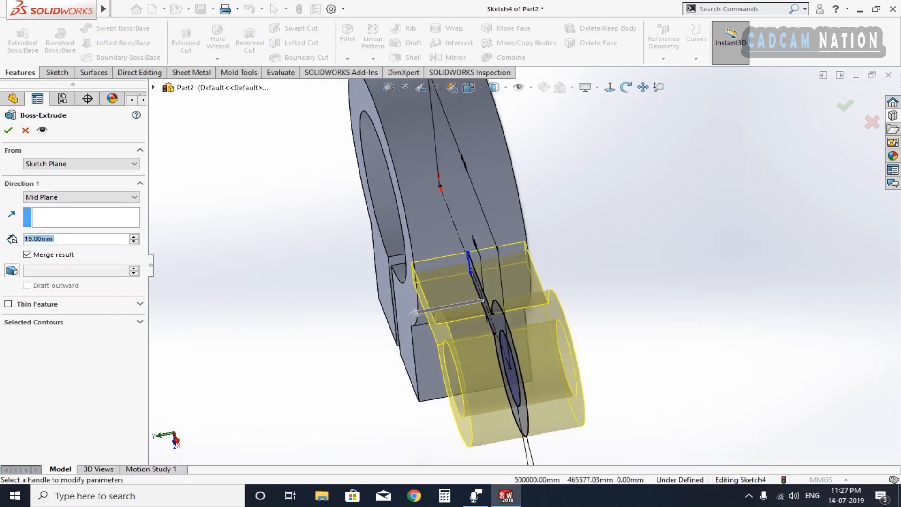
double_click(25, 239)
click(24, 238)
double_click(25, 239)
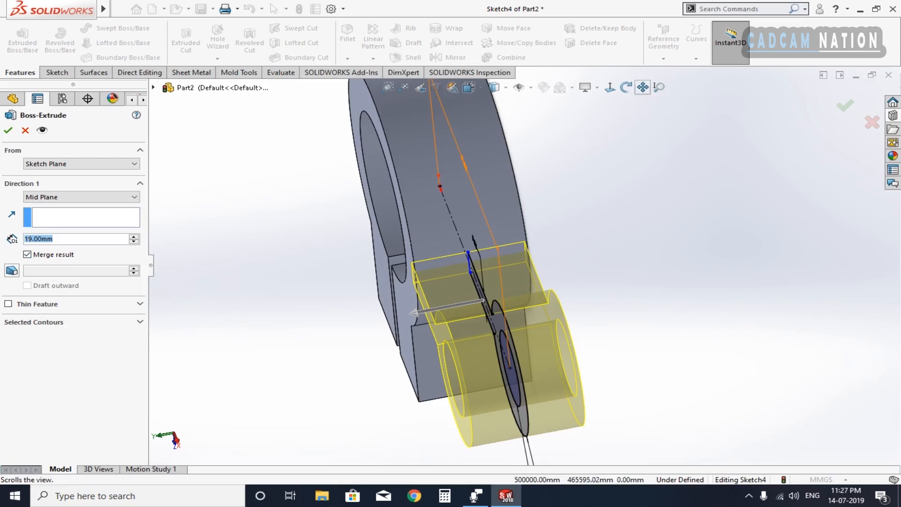
click(626, 88)
drag(525, 279, 514, 298)
mouse_move(513, 298)
middle_down()
mouse_move(457, 290)
mouse_move(529, 290)
middle_up()
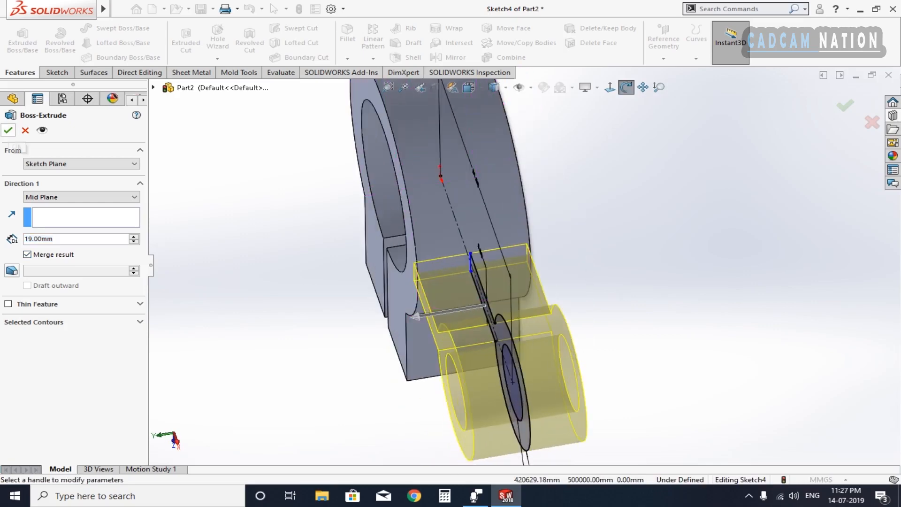
click(8, 130)
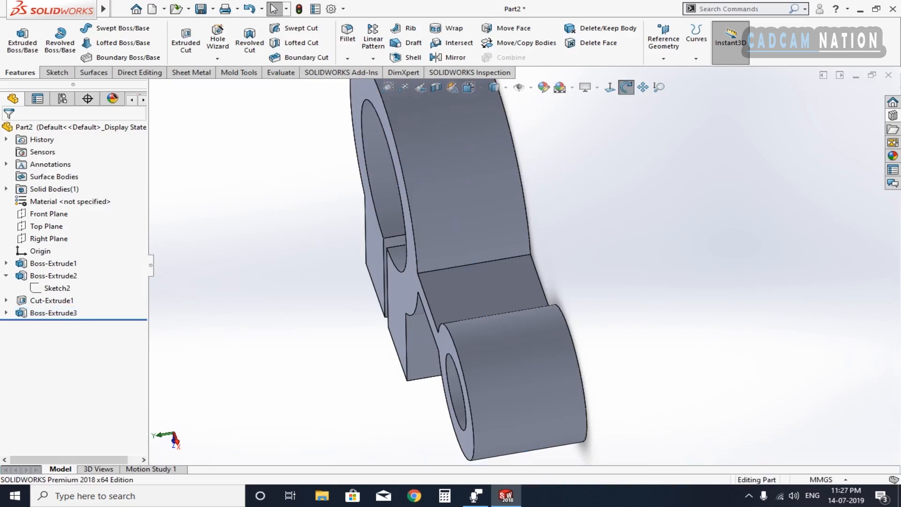
Start a sketch on the Top Plane and draw a horizontal centerline from the origin to the boss hole's center
middle_drag(464, 312, 457, 277)
scroll(528, 300, up, 3)
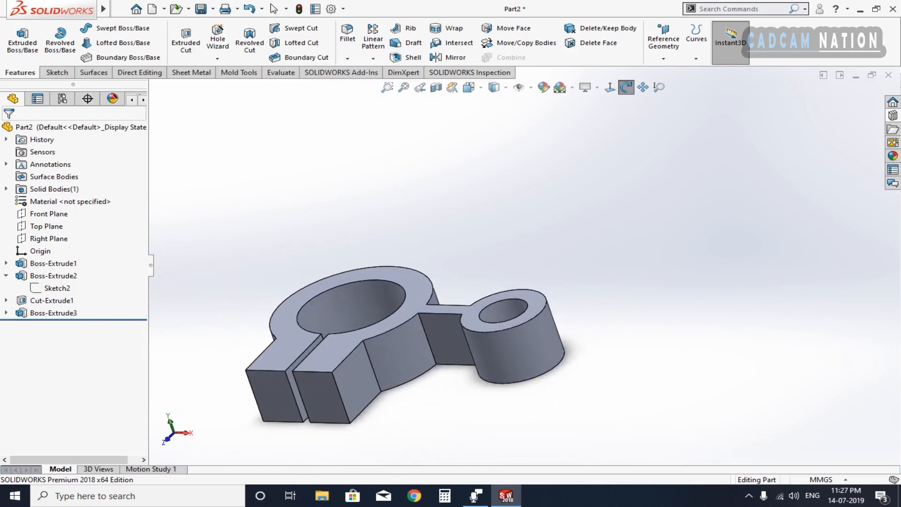
middle_drag(458, 277, 462, 331)
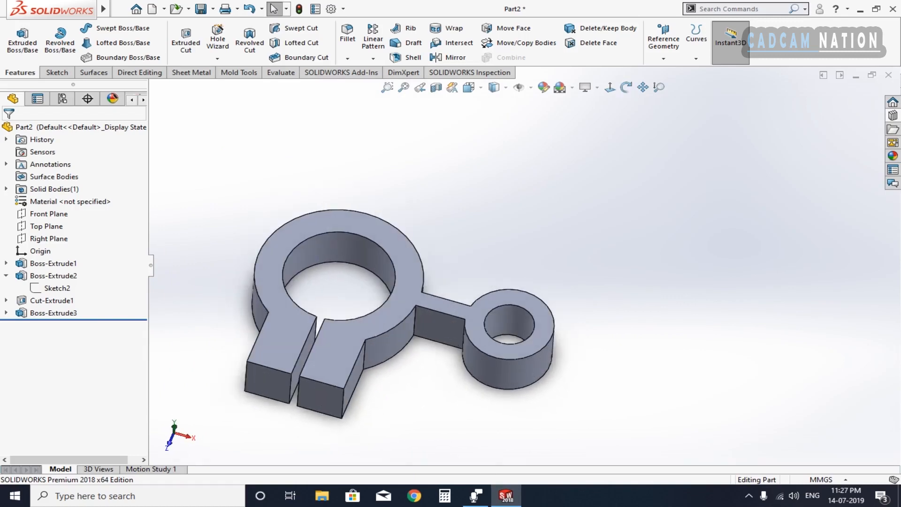
click(46, 225)
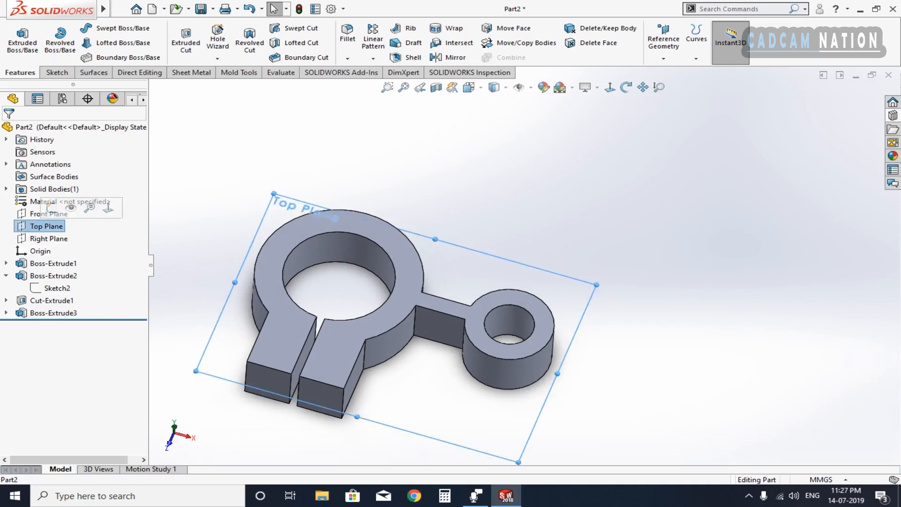
click(56, 72)
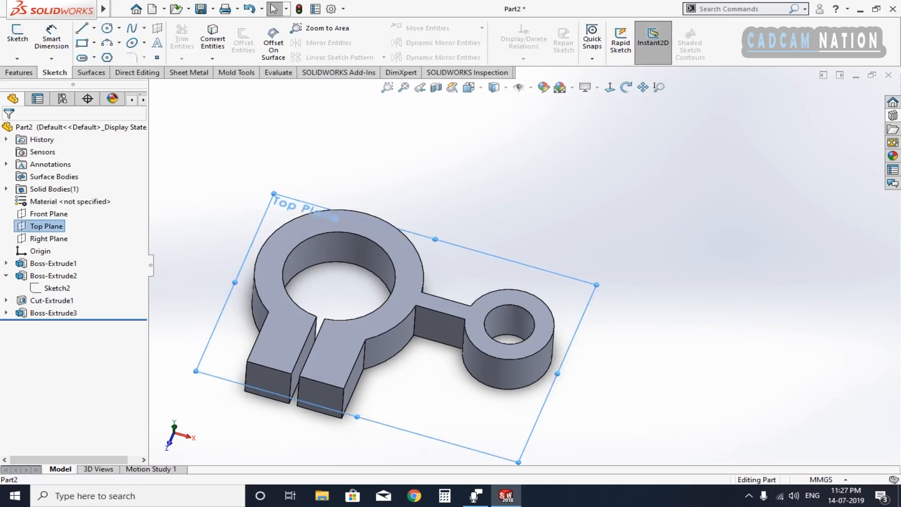
click(18, 39)
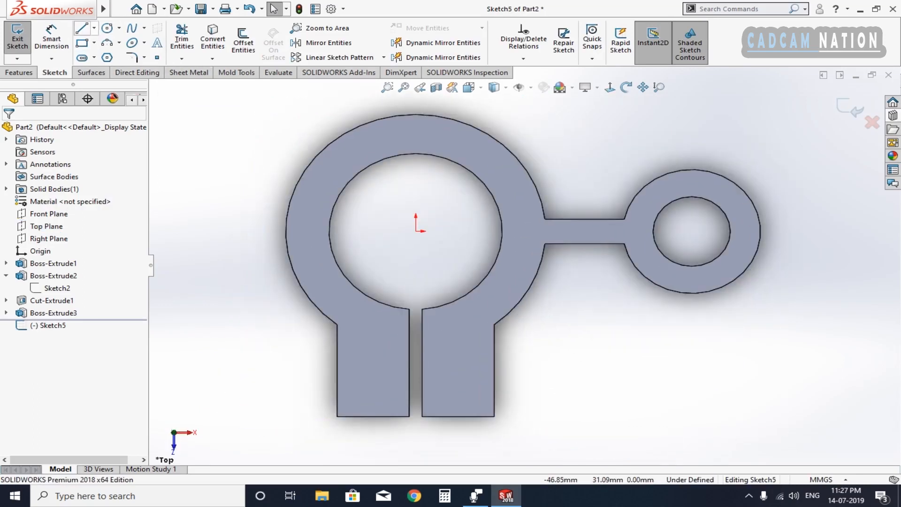
click(94, 27)
click(113, 54)
click(416, 231)
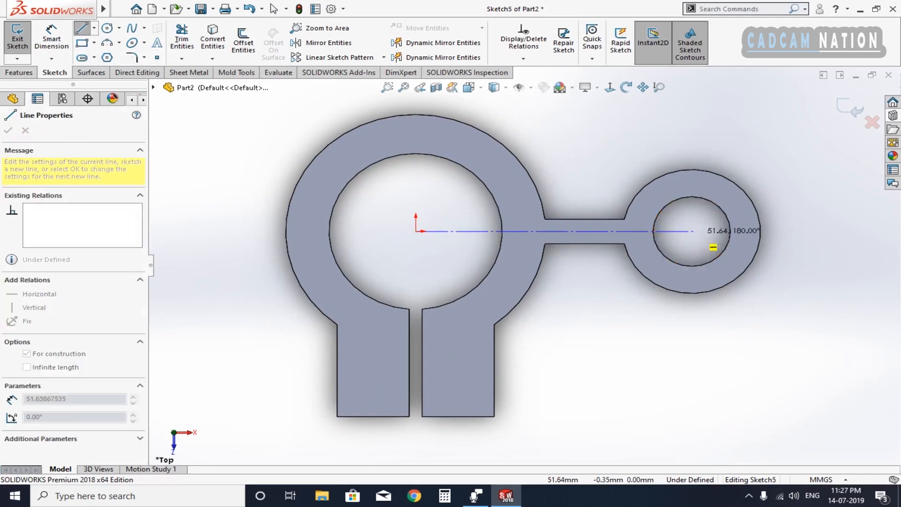
click(691, 231)
key(Escape)
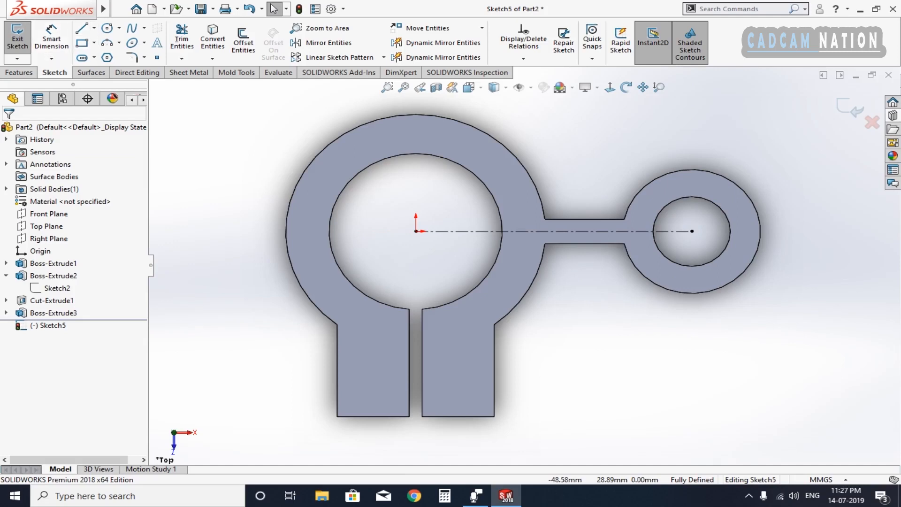
Draw a rectangle around the connecting bar overlapping the ring and boss, and make its long sides symmetric about the centerline
click(82, 43)
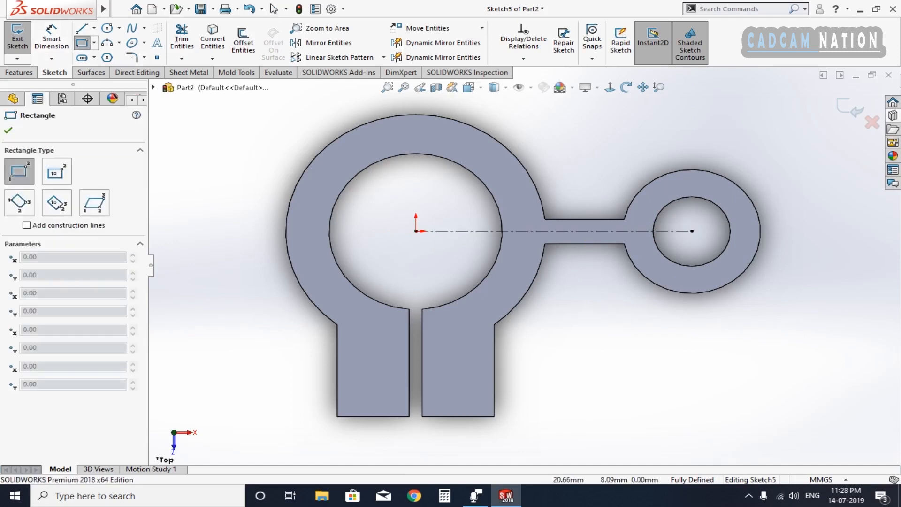
click(514, 171)
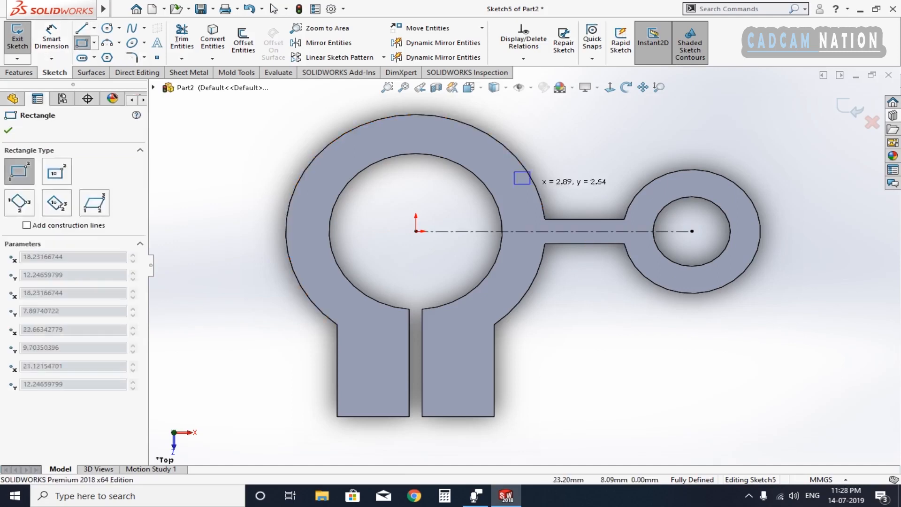
click(647, 269)
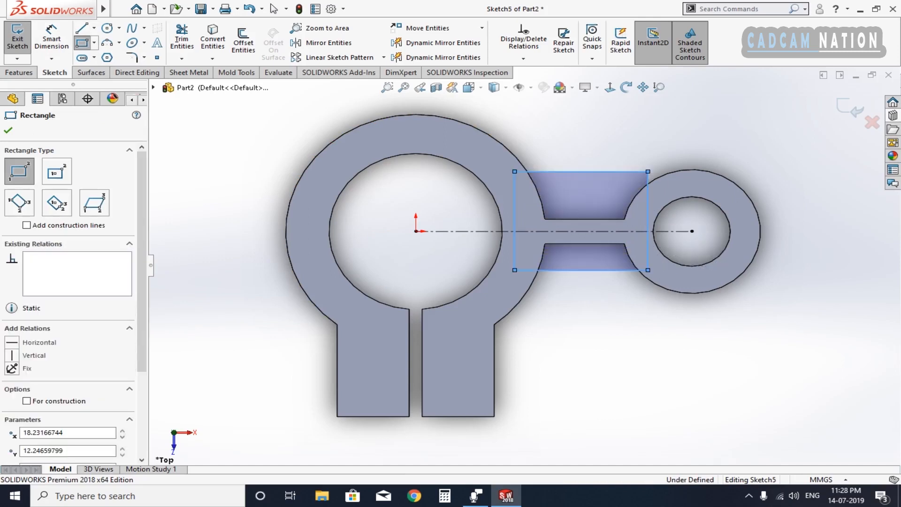
key(Escape)
drag(607, 308, 574, 139)
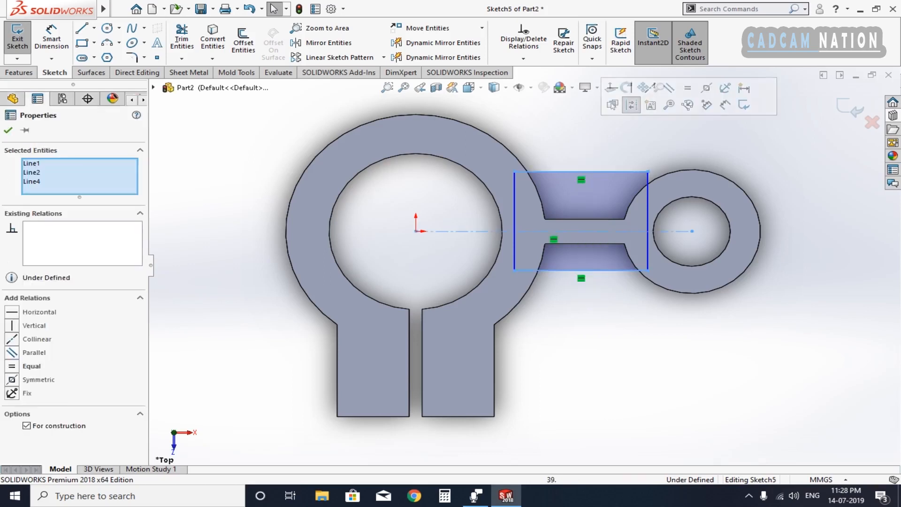
click(691, 96)
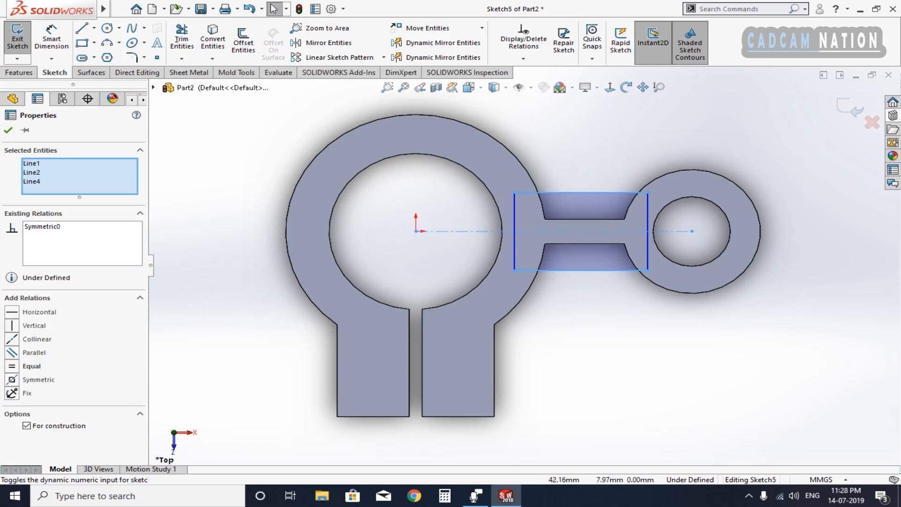
Stretch the rectangle so its end passes through the boss center, and make its upper side tangent to the boss's outer edge
drag(647, 192, 691, 170)
key(Escape)
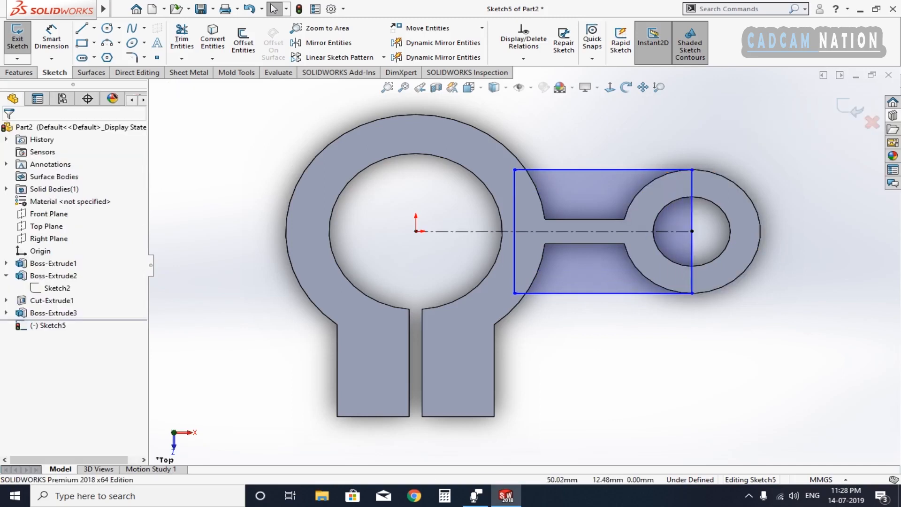
drag(598, 170, 592, 181)
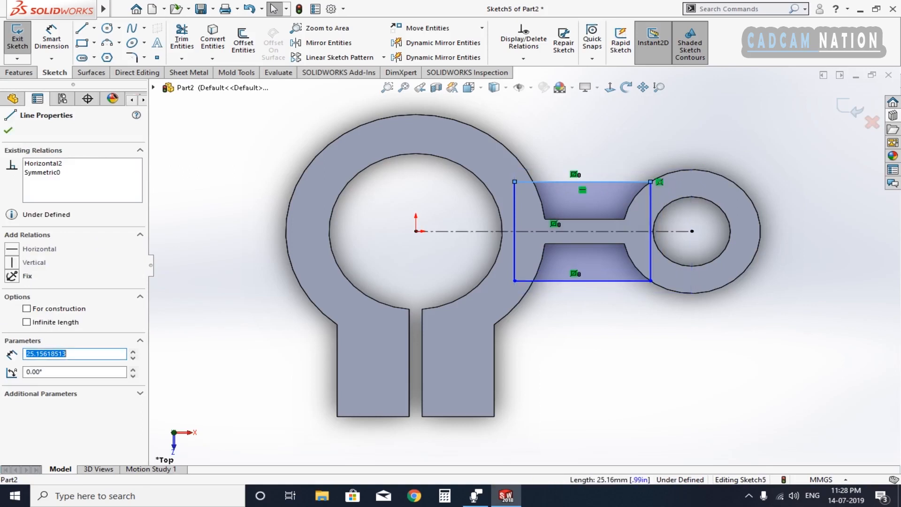
key(Escape)
click(626, 182)
key(Escape)
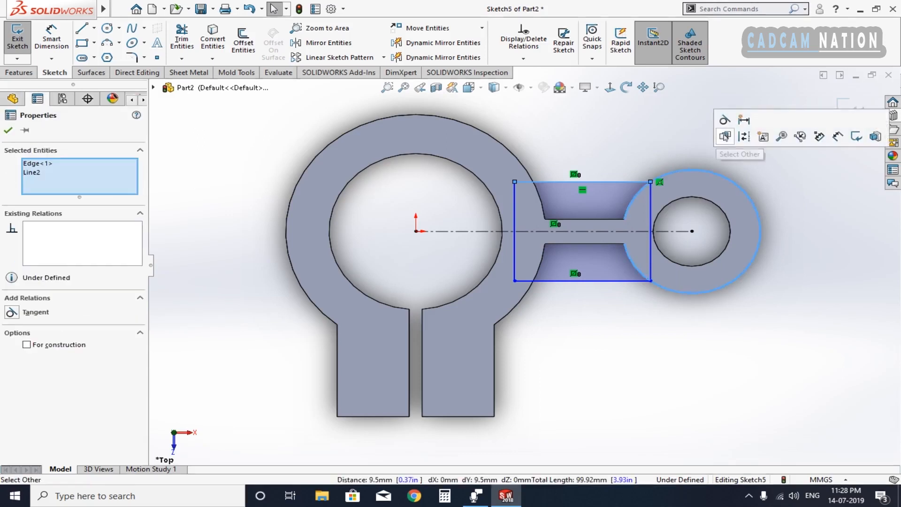
click(724, 120)
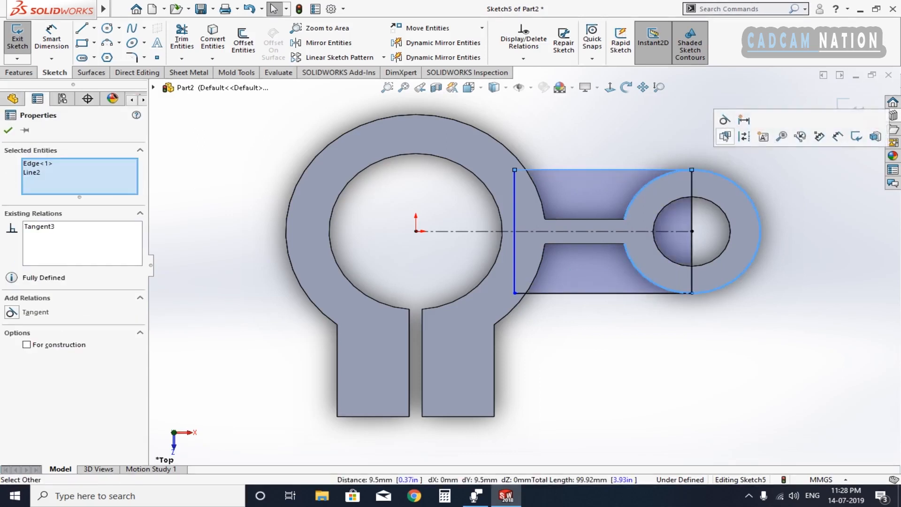
key(Escape)
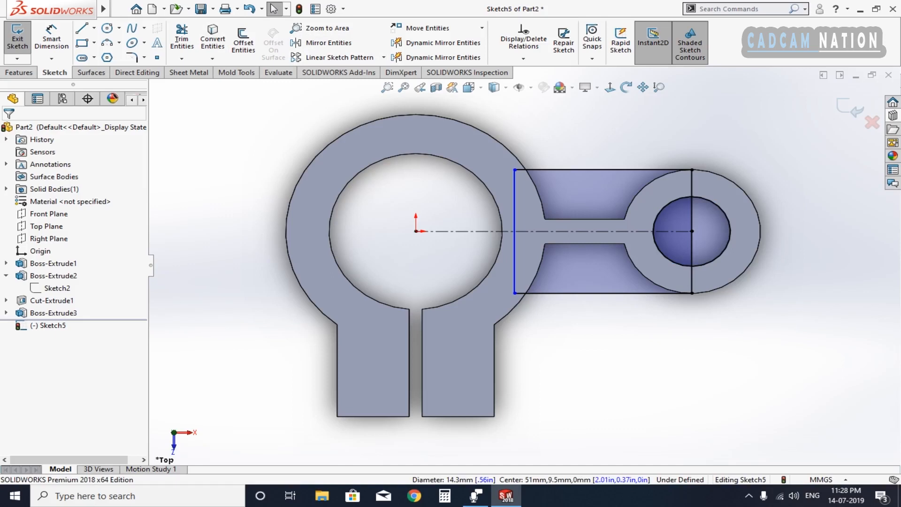
Power-trim the rectangle's end line inside the converted 14.3 mm hole circle and the circle's half outside the rectangle
click(182, 39)
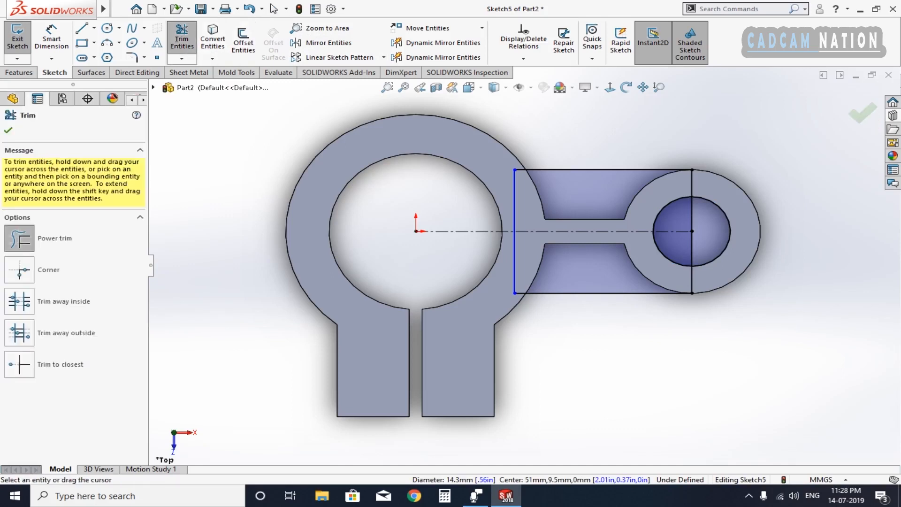
drag(676, 215, 725, 215)
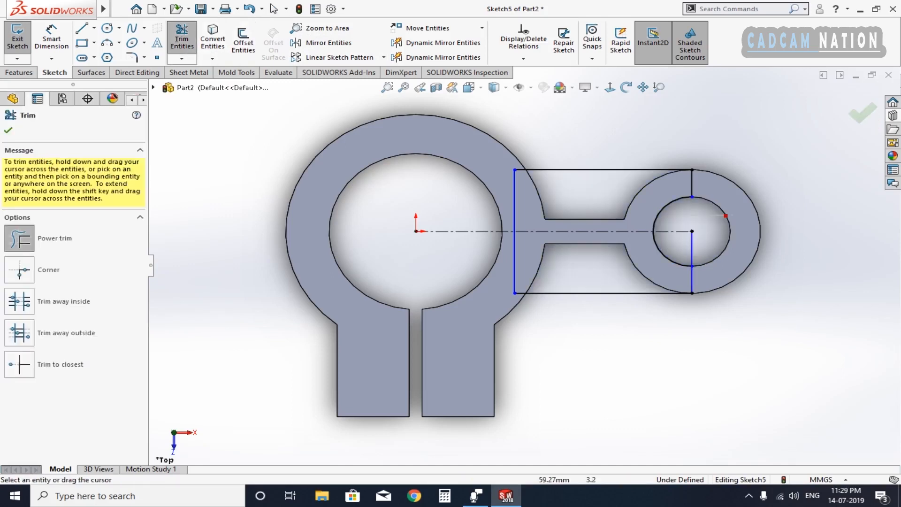
drag(710, 250, 678, 252)
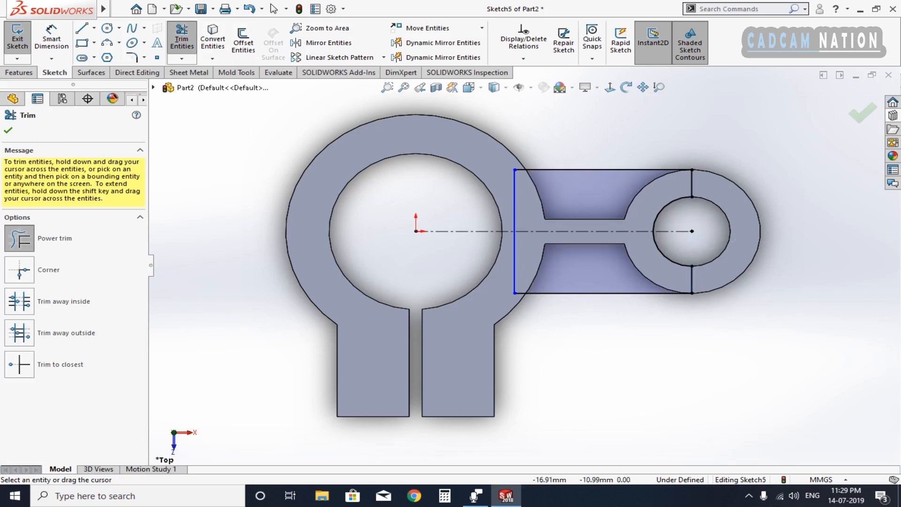
key(Escape)
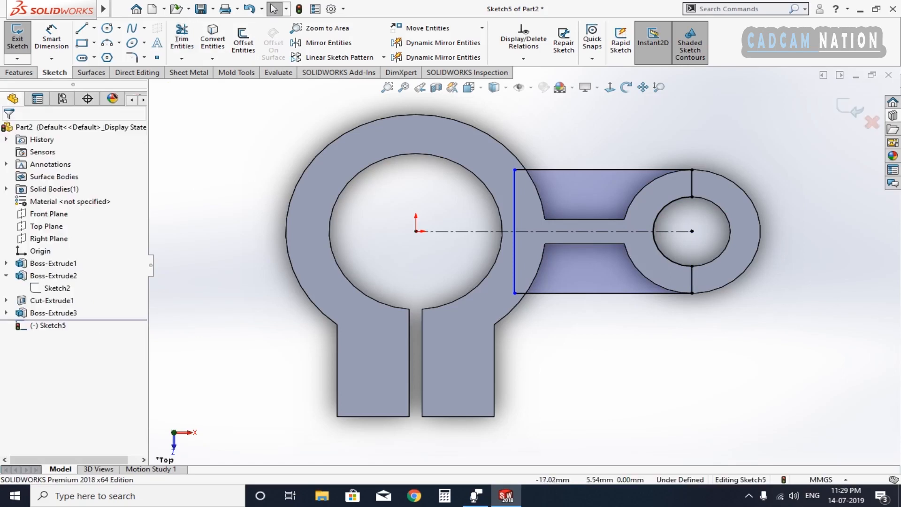
Extrude the trimmed web profile 5 mm with a Mid Plane end condition, merged with the ring, bar and boss
click(19, 72)
click(22, 41)
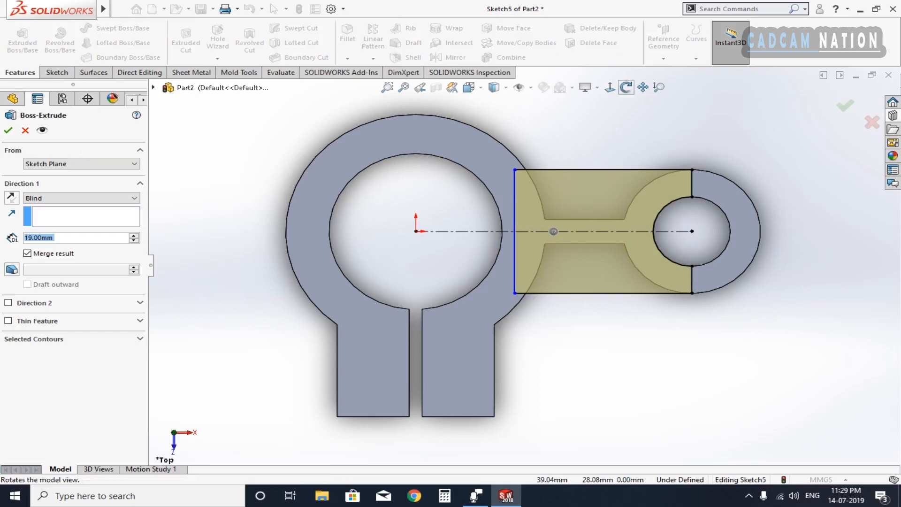
click(626, 87)
drag(725, 246, 724, 249)
middle_drag(725, 249, 659, 354)
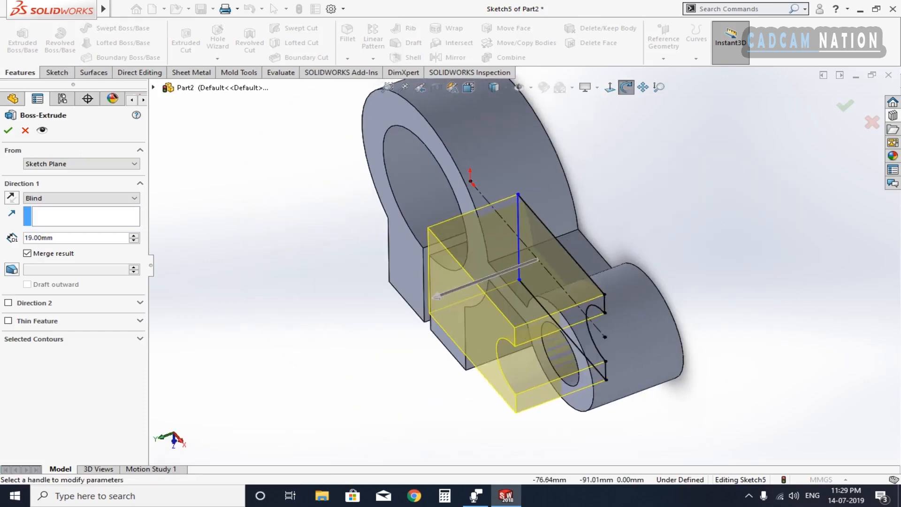
right_click(256, 263)
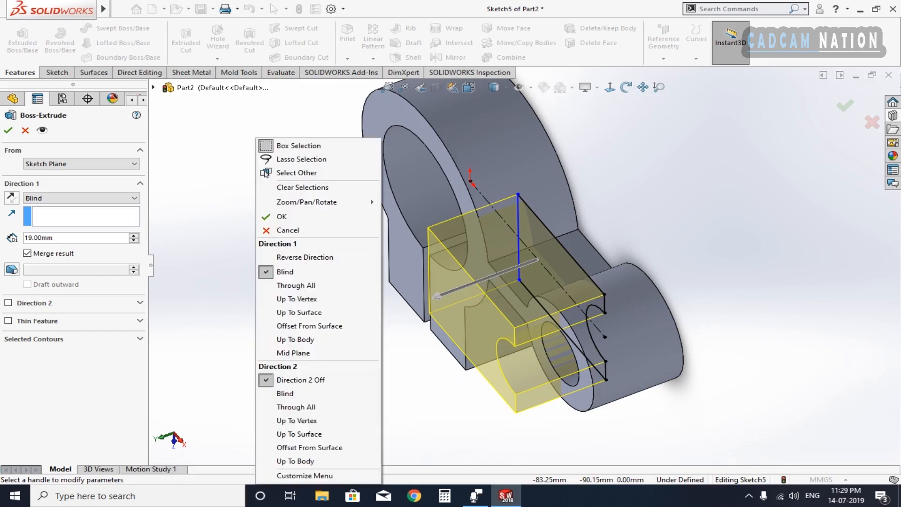
click(293, 353)
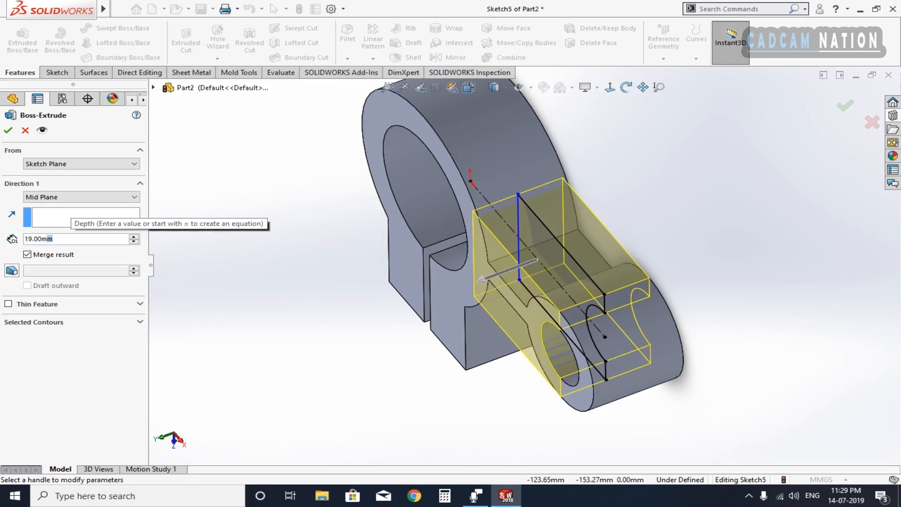
text(5)
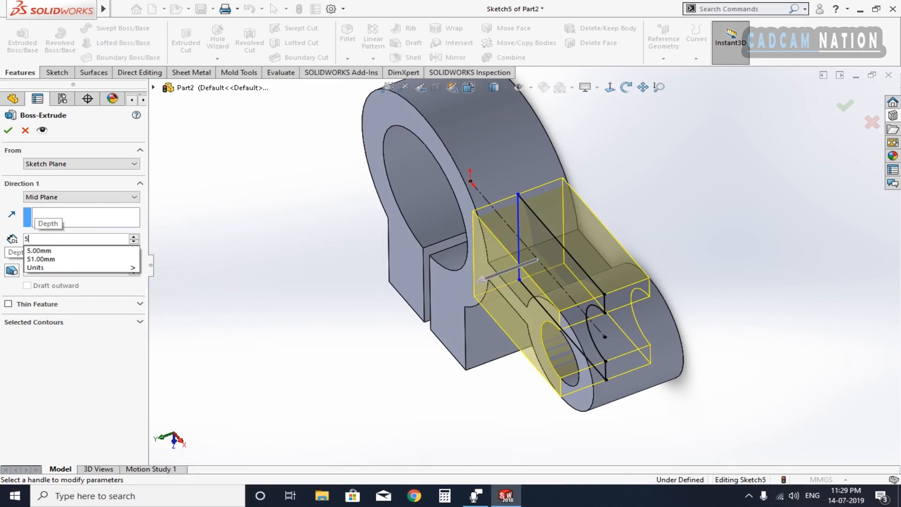
key(Return)
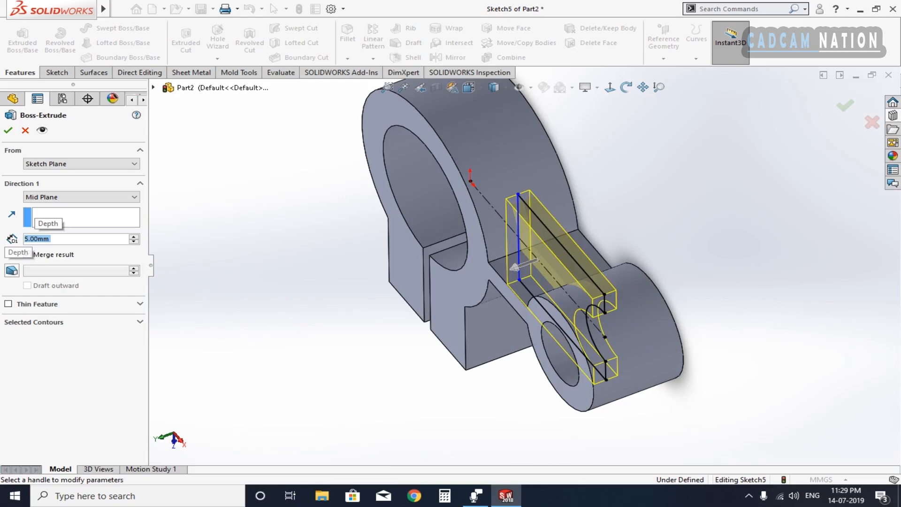
click(8, 130)
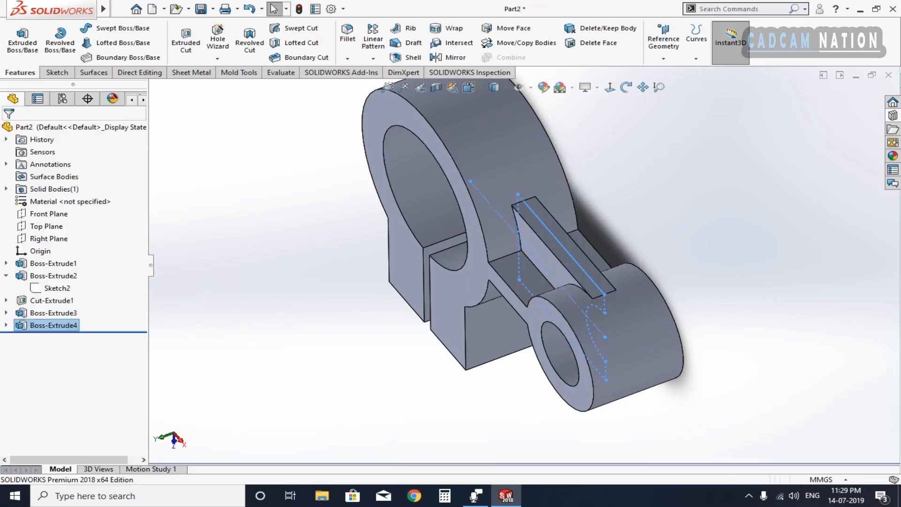
Examine the ribbed arm, the boss and the split lugs from several angles
click(626, 87)
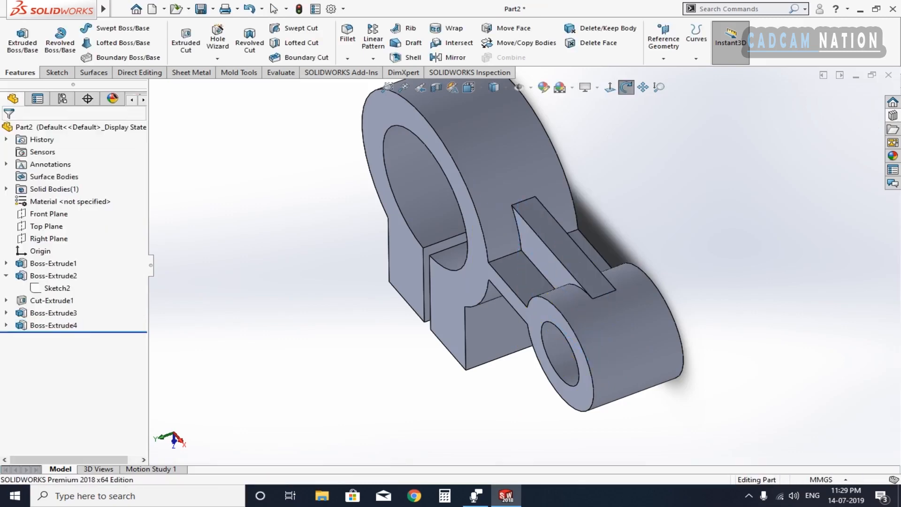
drag(445, 291, 547, 230)
scroll(523, 266, up, 1)
scroll(522, 266, up, 3)
drag(521, 265, 509, 255)
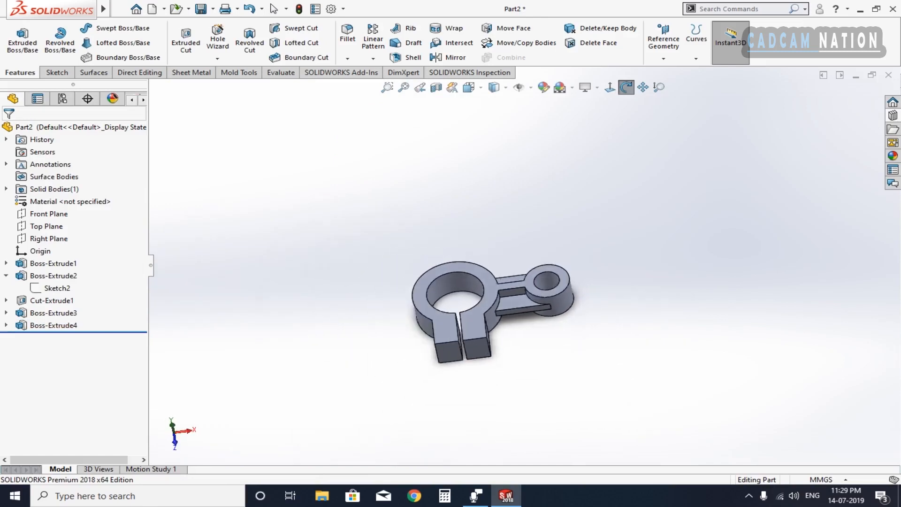
drag(470, 305, 530, 284)
scroll(511, 298, down, 2)
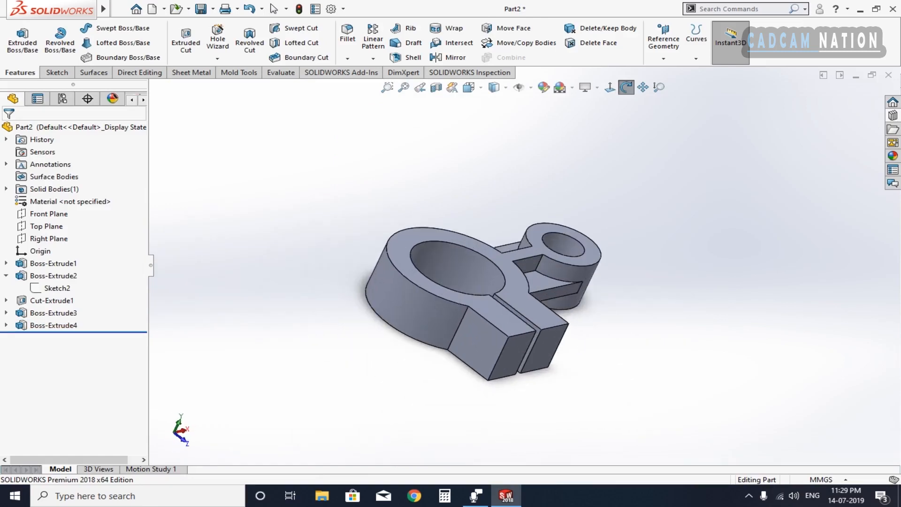
key(Escape)
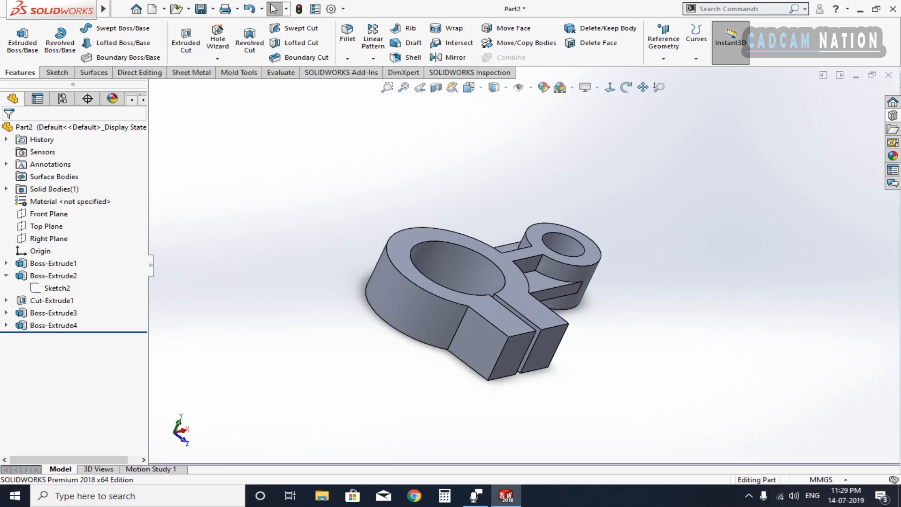
Start a sketch on the outer side face of the lug opposite the arm, viewed normal to the face
click(481, 340)
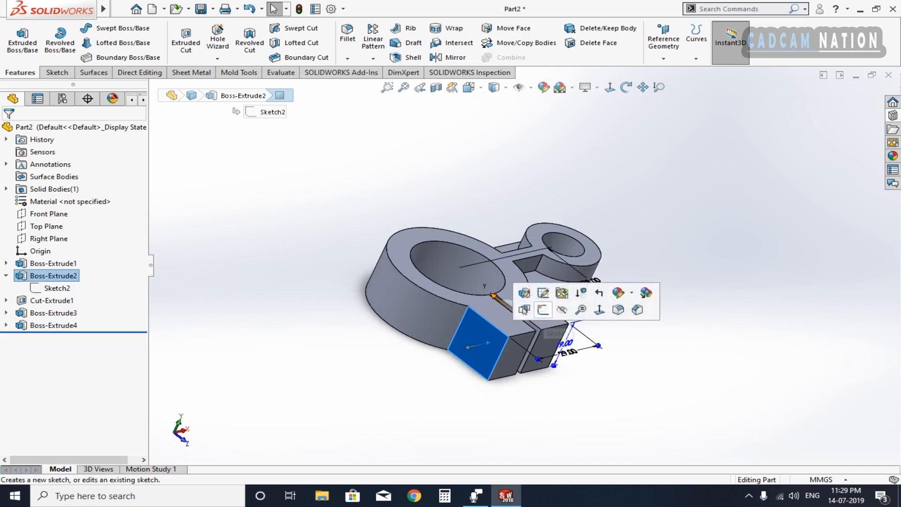
click(542, 310)
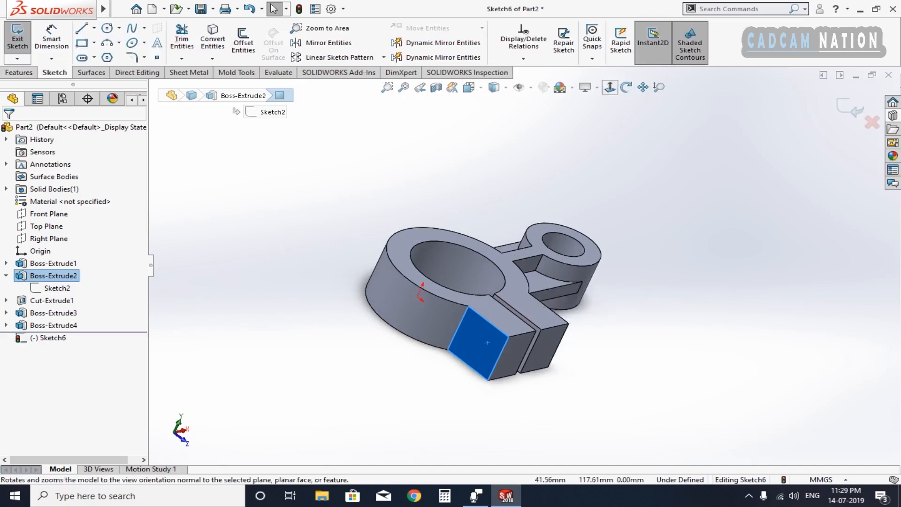
click(609, 87)
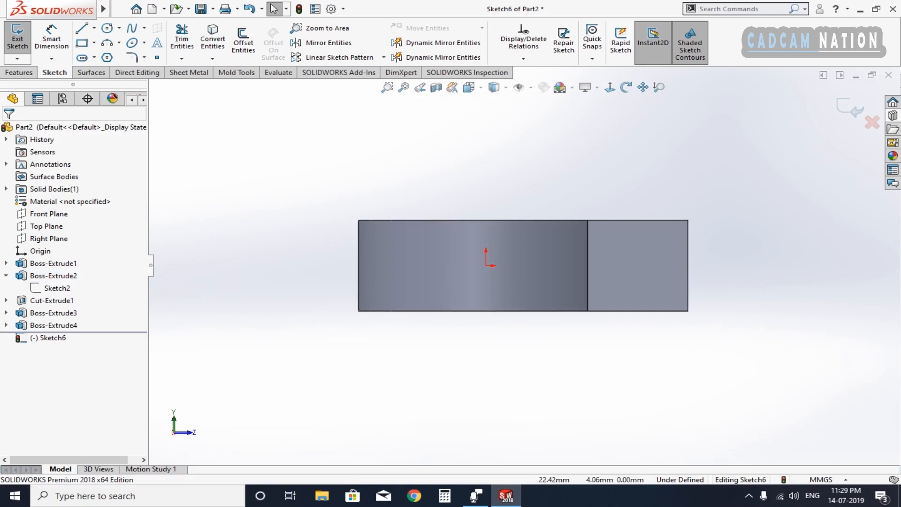
click(93, 28)
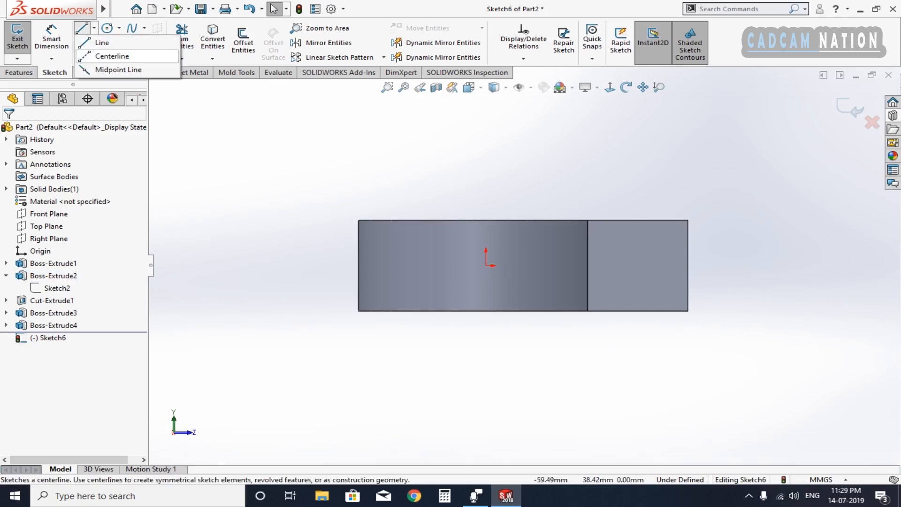
click(113, 56)
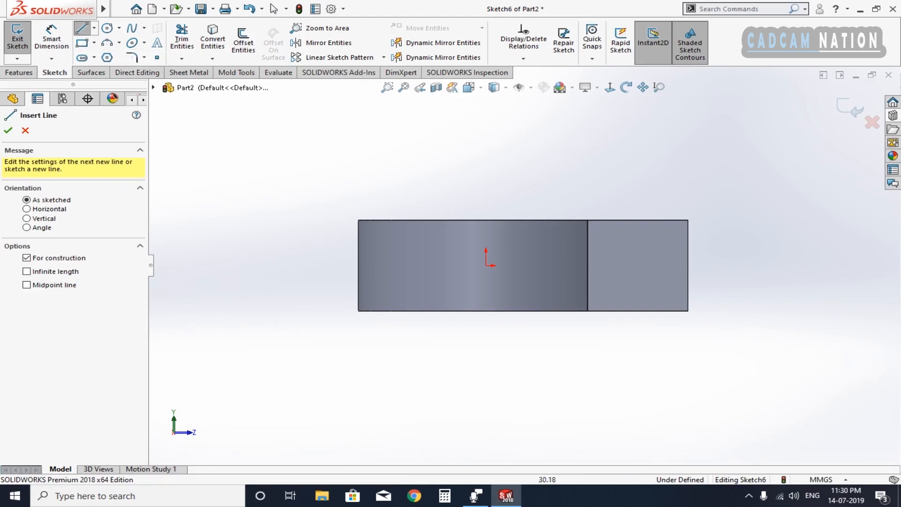
drag(637, 219, 638, 310)
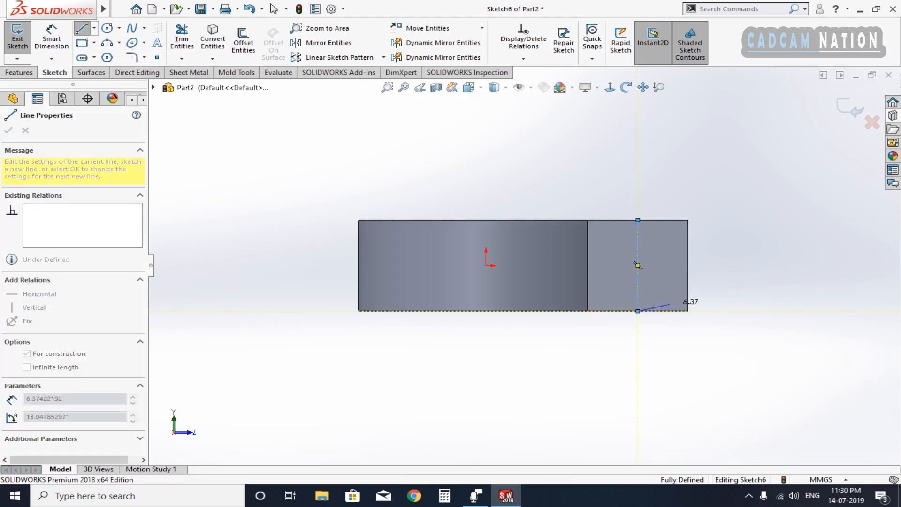
key(Escape)
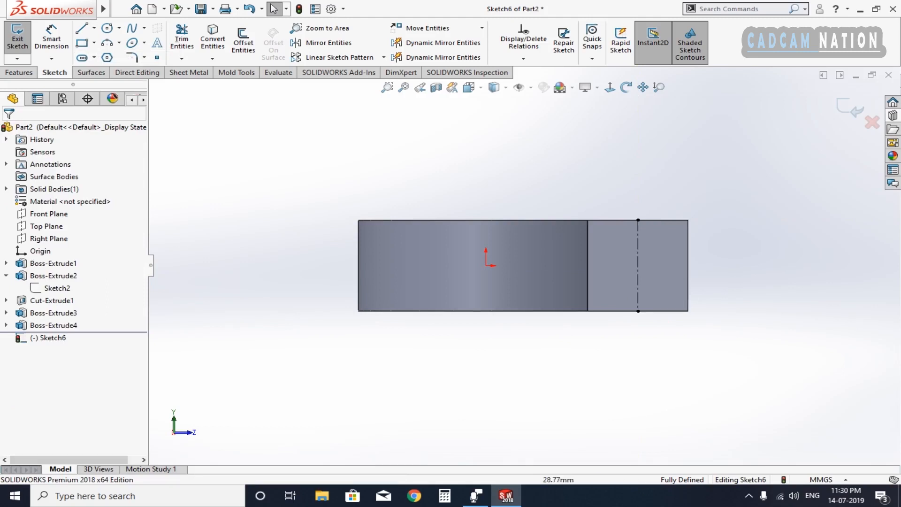
click(637, 238)
key(Delete)
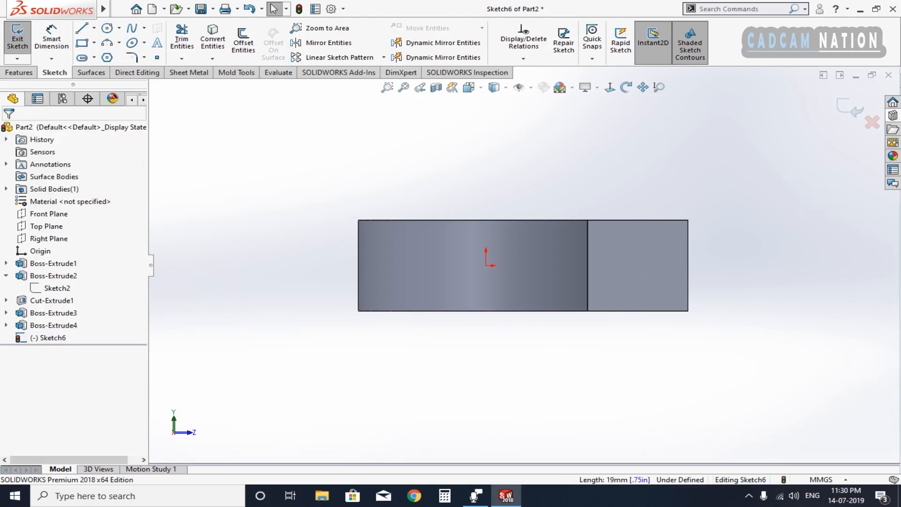
Draw a vertical centerline across the full height of the lug face, off its middle toward the free end
click(94, 27)
click(110, 54)
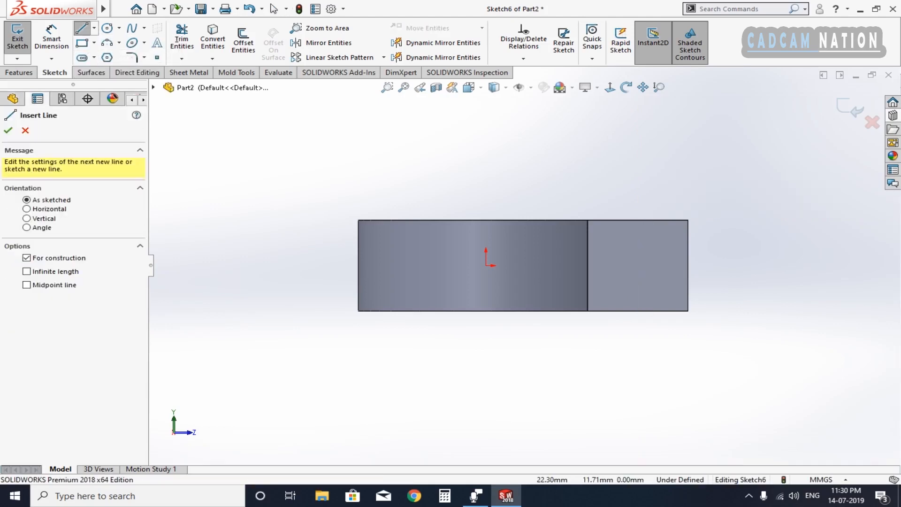
click(654, 220)
click(654, 310)
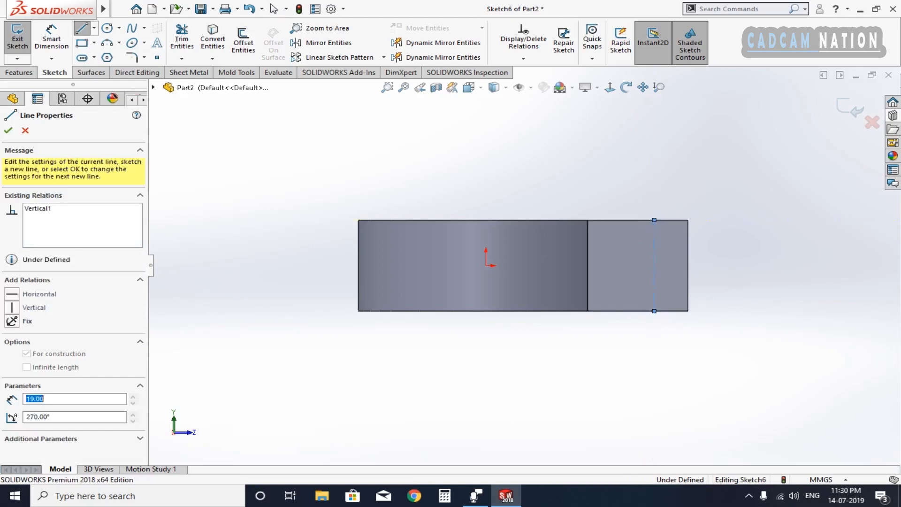
key(Escape)
Dimension the centerline 6.5 mm from the lug's free end edge
click(52, 39)
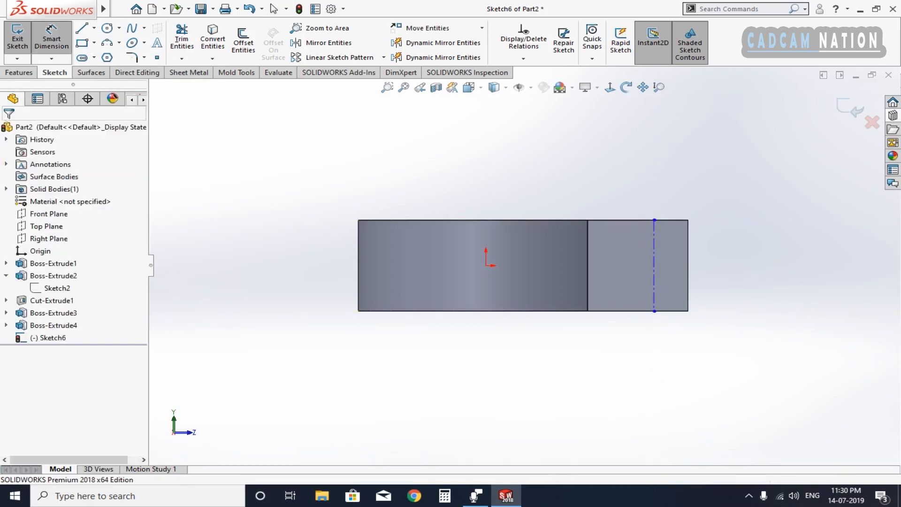
click(655, 269)
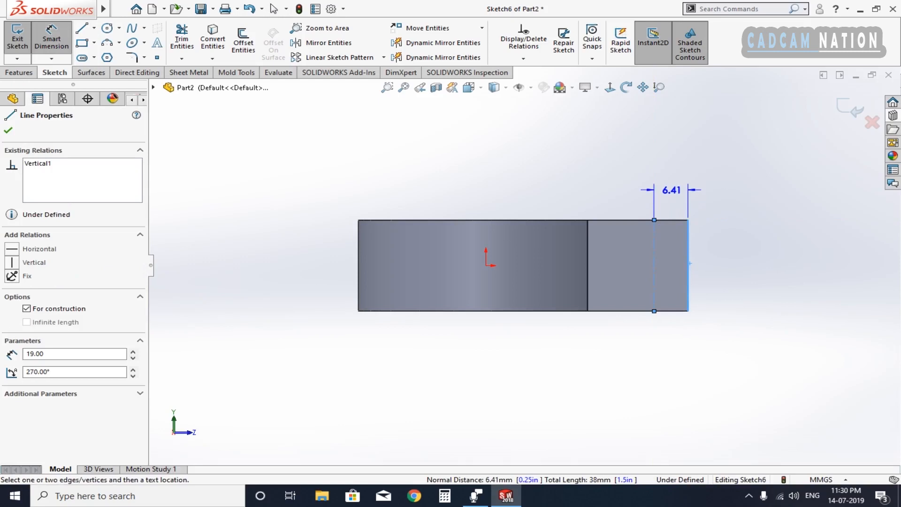
click(671, 190)
text(6.5)
key(Return)
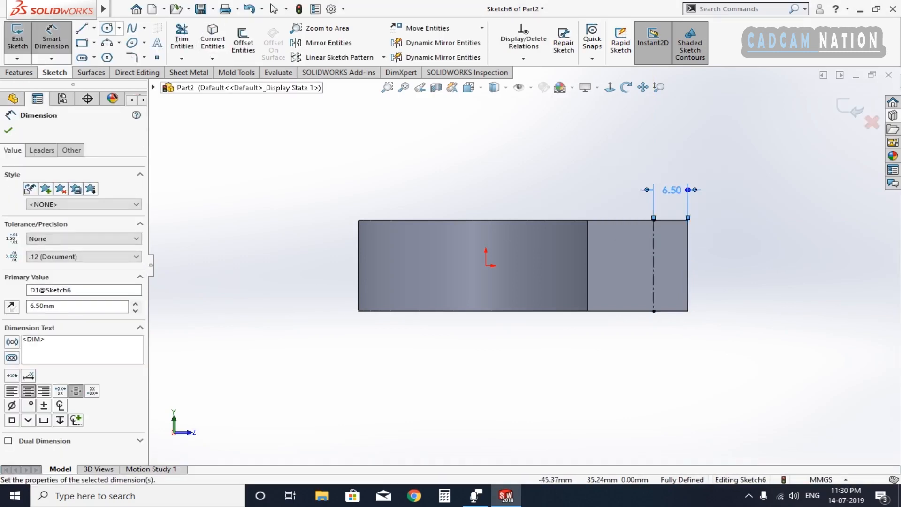
Sketch a circle centered on the centerline's midpoint and set its diameter to 6 mm
click(107, 28)
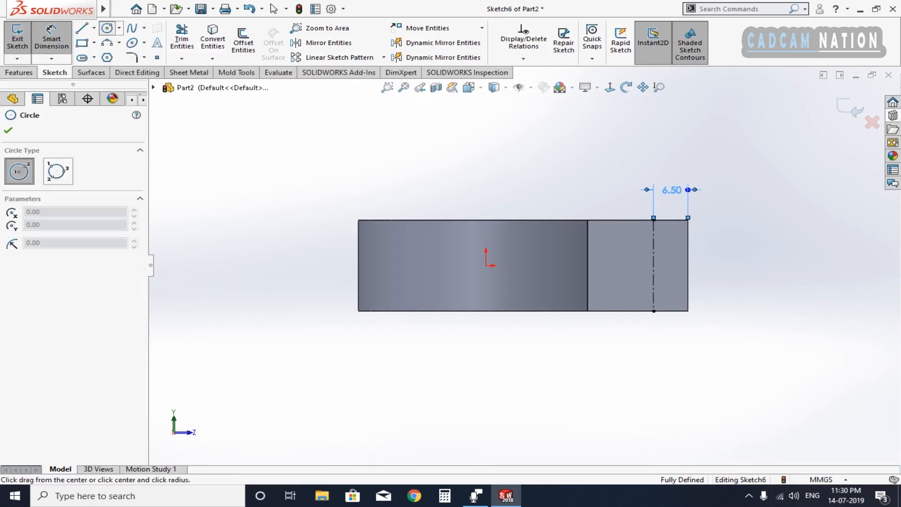
click(653, 265)
click(666, 281)
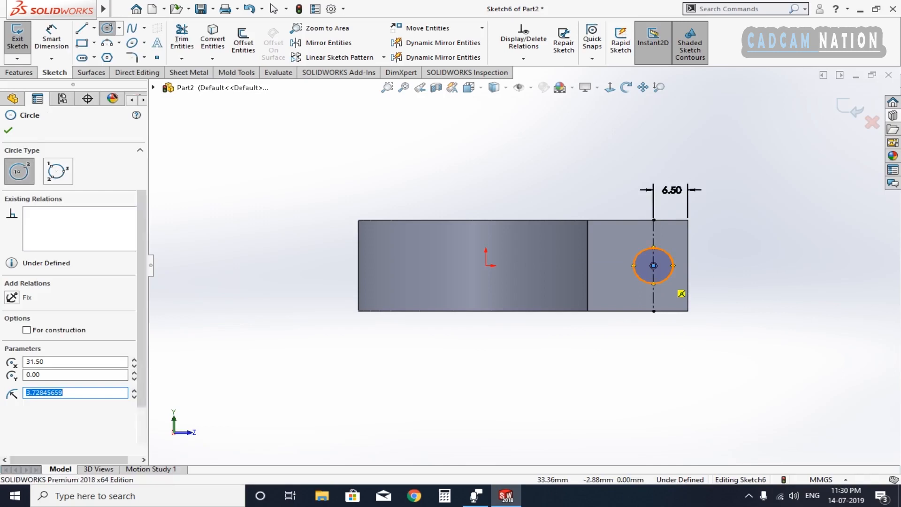
key(Escape)
right_drag(685, 303, 679, 279)
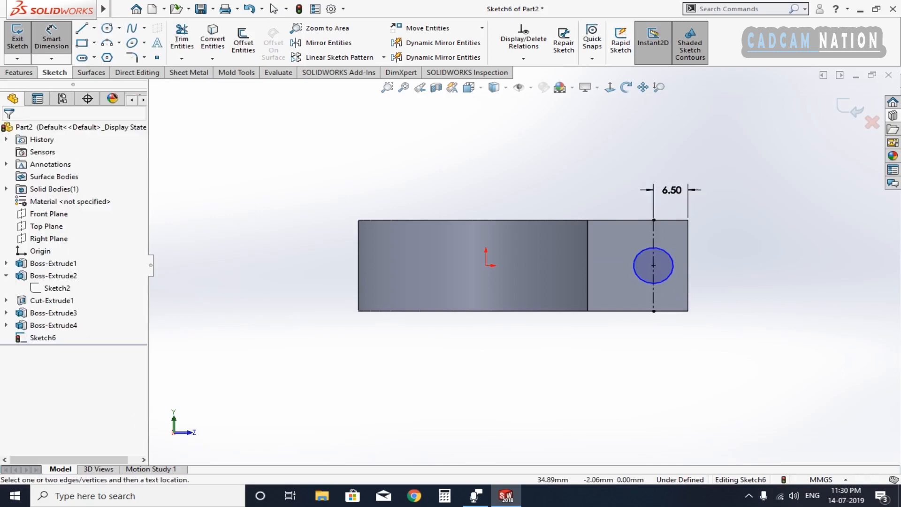
click(669, 275)
click(704, 289)
text(6)
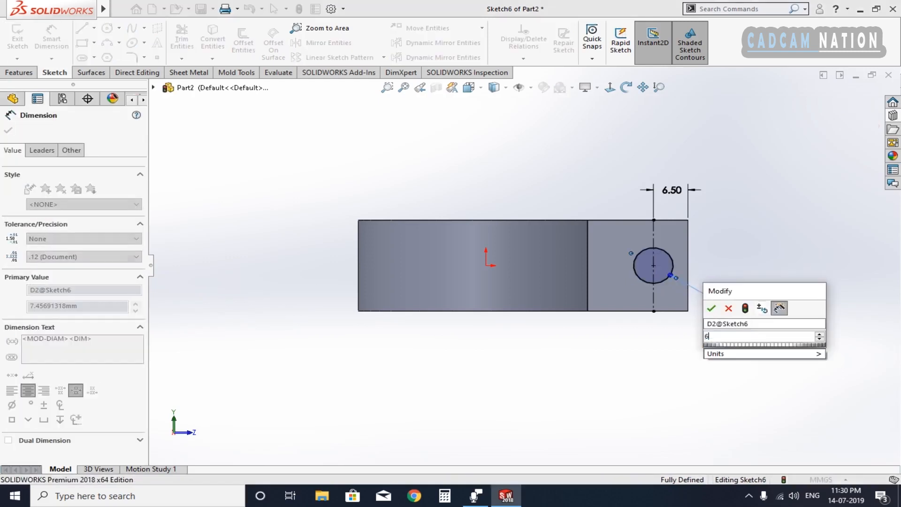
key(Return)
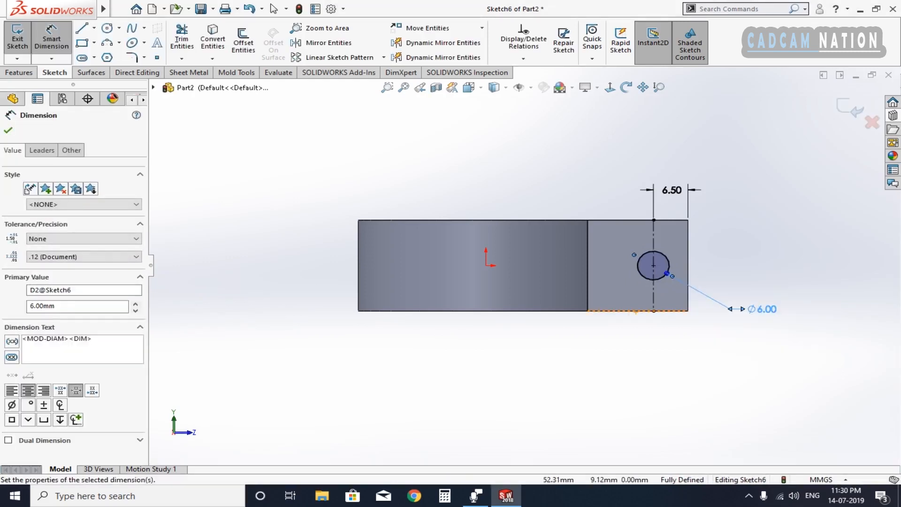
Examine the sketched circle's position on the lug and the outer face of the opposite lug
click(626, 87)
drag(746, 244, 510, 322)
scroll(530, 269, up, 3)
scroll(532, 270, down, 2)
scroll(533, 265, up, 3)
key(Escape)
scroll(516, 329, down, 2)
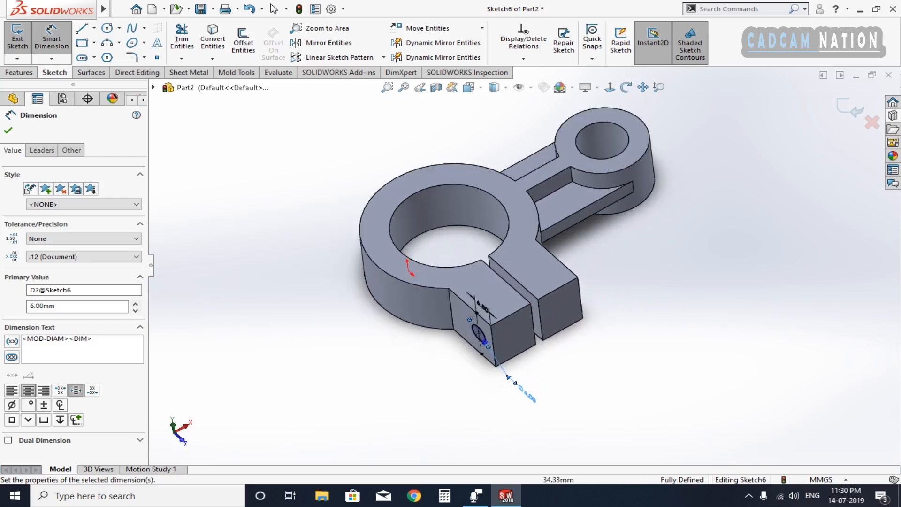
key(Escape)
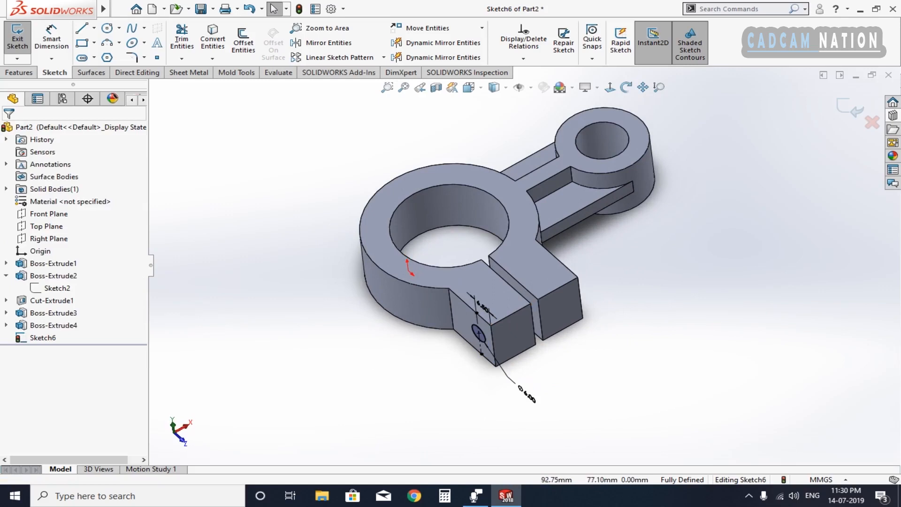
click(626, 87)
drag(554, 277, 516, 303)
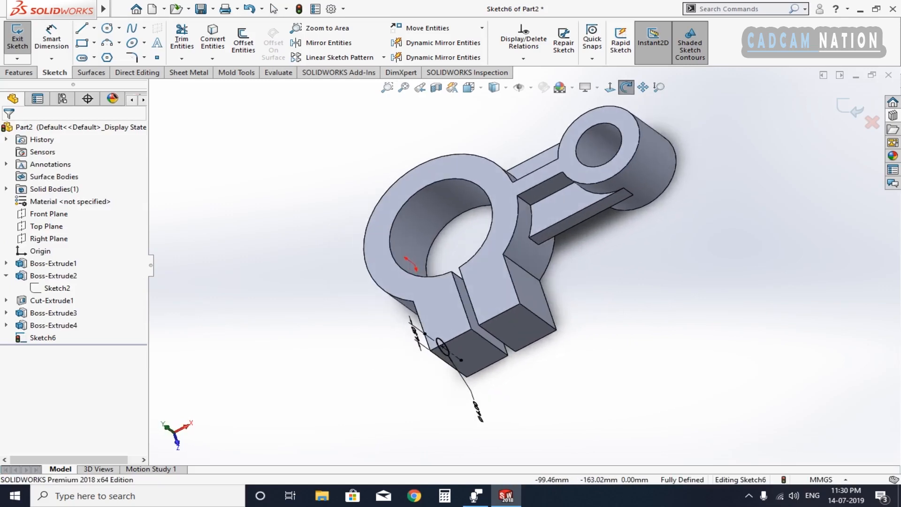
key(Escape)
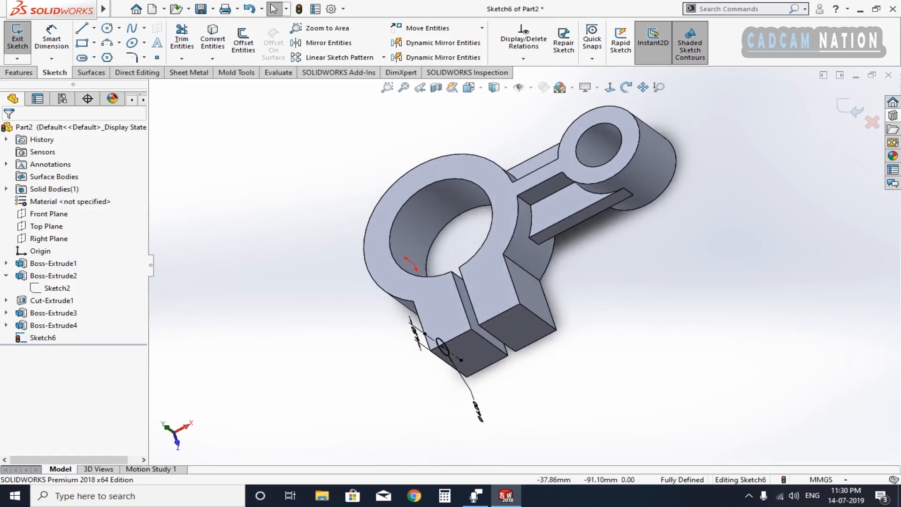
Cut-extrude the 6 mm circle through both lugs with an Up To Surface end condition, ending on the opposite lug's outer face
click(19, 72)
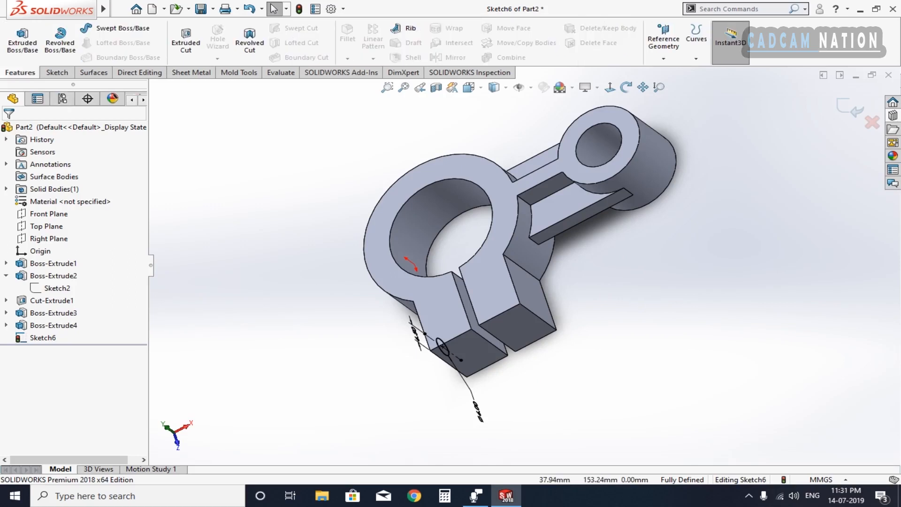
click(186, 42)
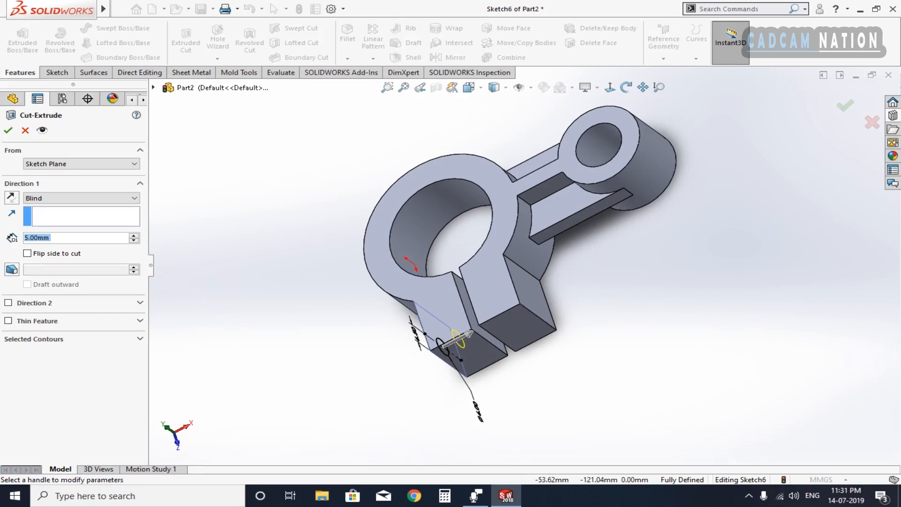
right_click(616, 287)
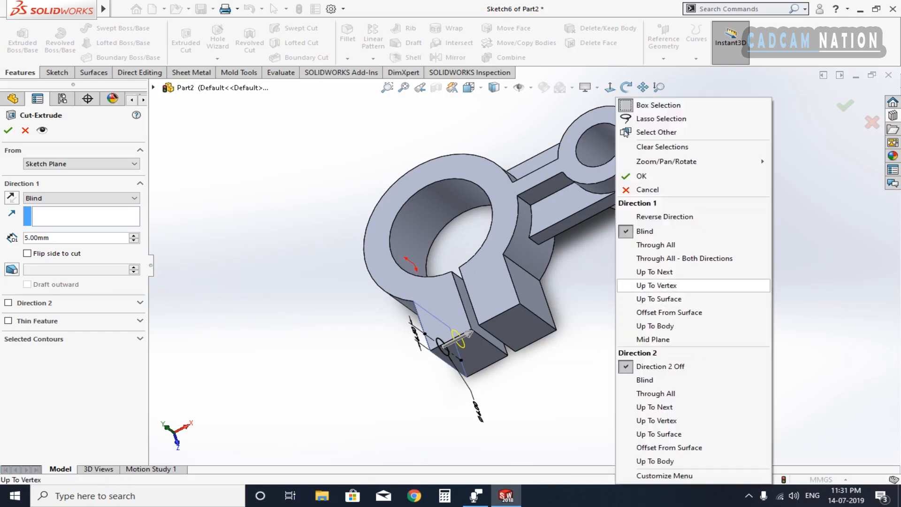
click(659, 299)
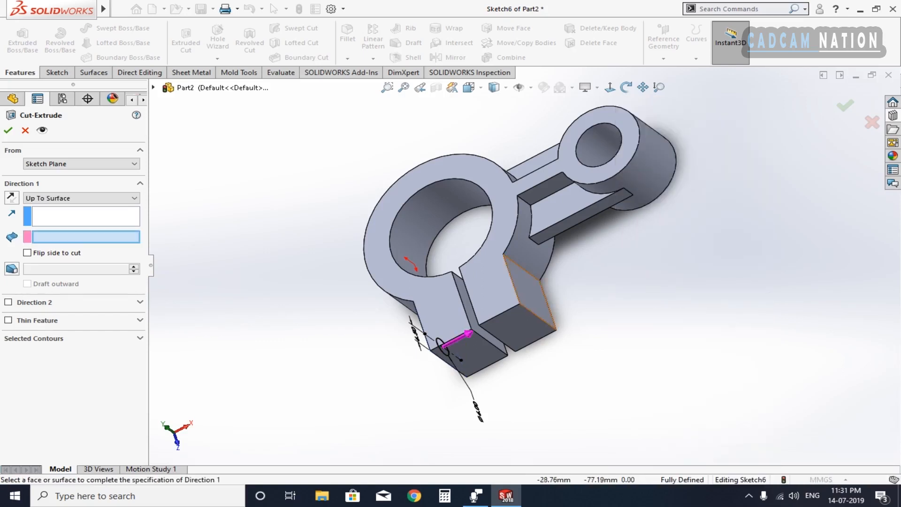
click(536, 295)
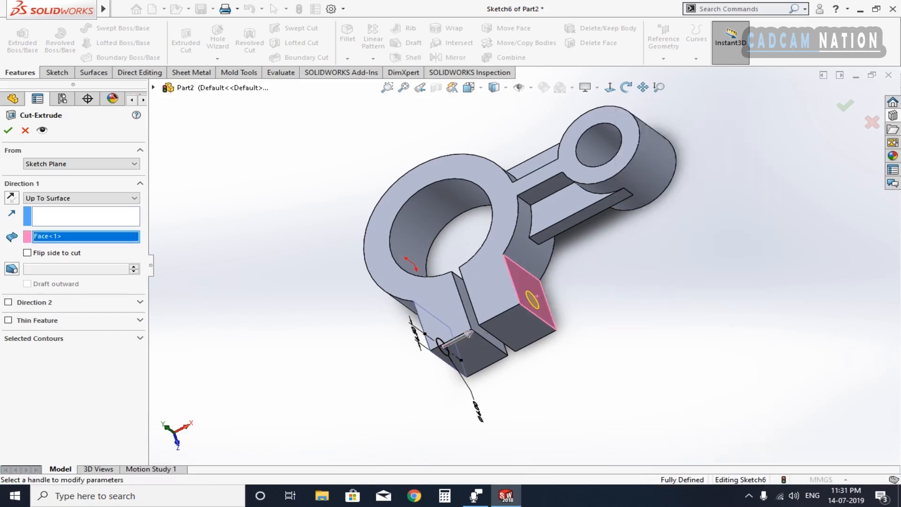
click(79, 197)
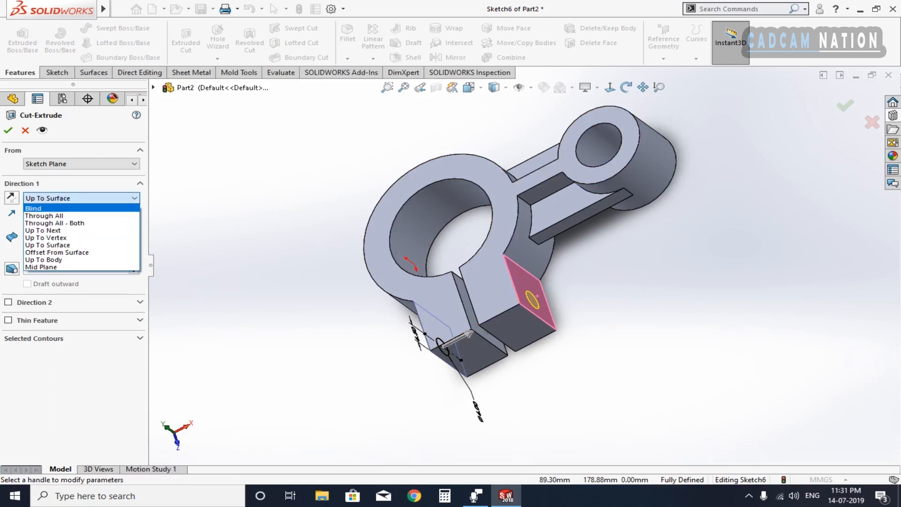
click(42, 209)
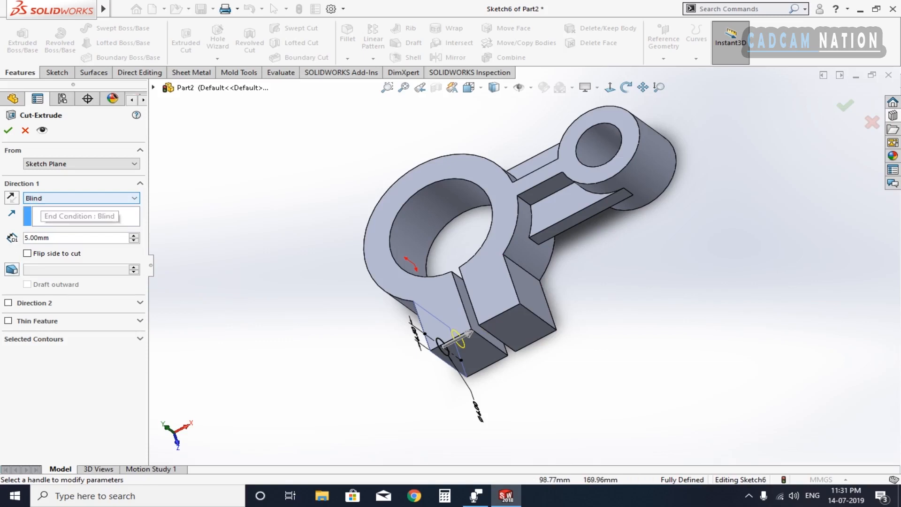
click(79, 198)
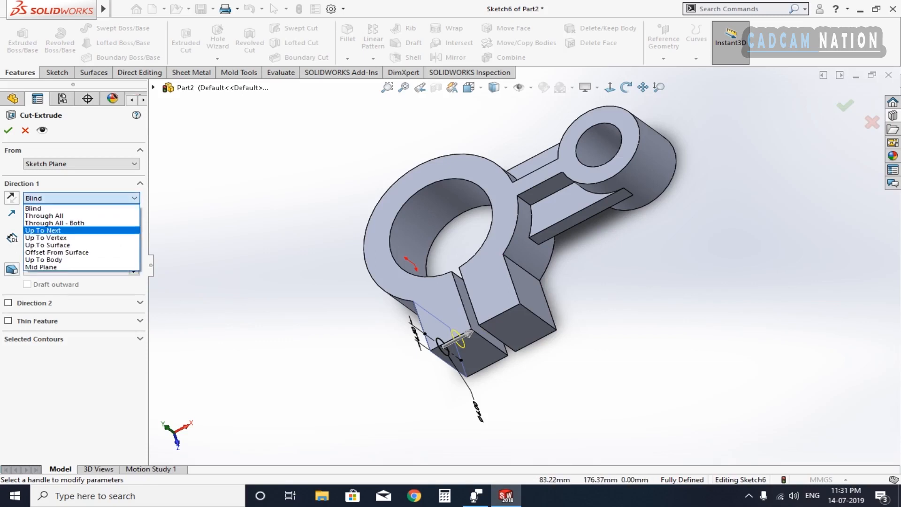
right_click(252, 97)
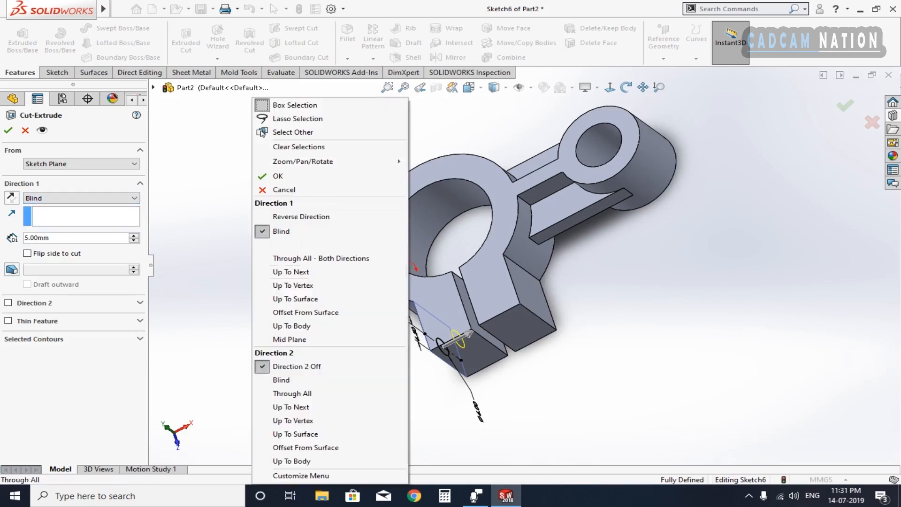
key(Escape)
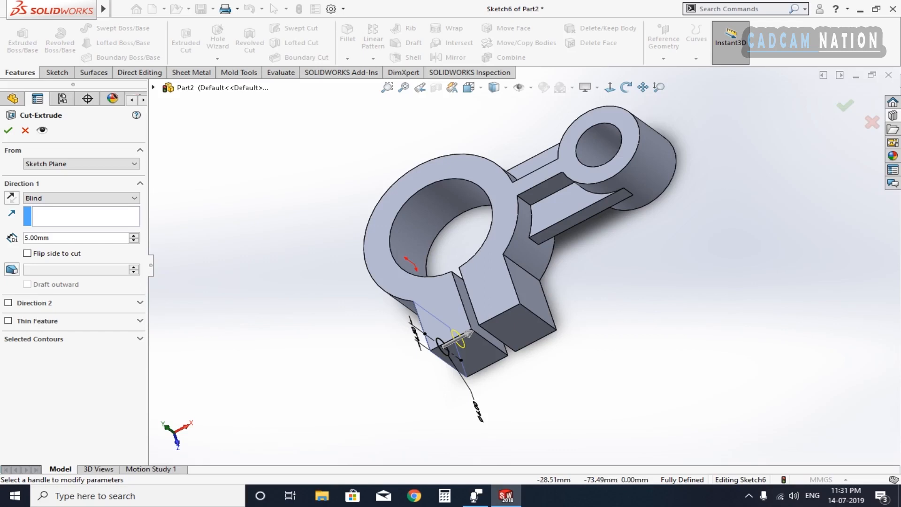
click(531, 291)
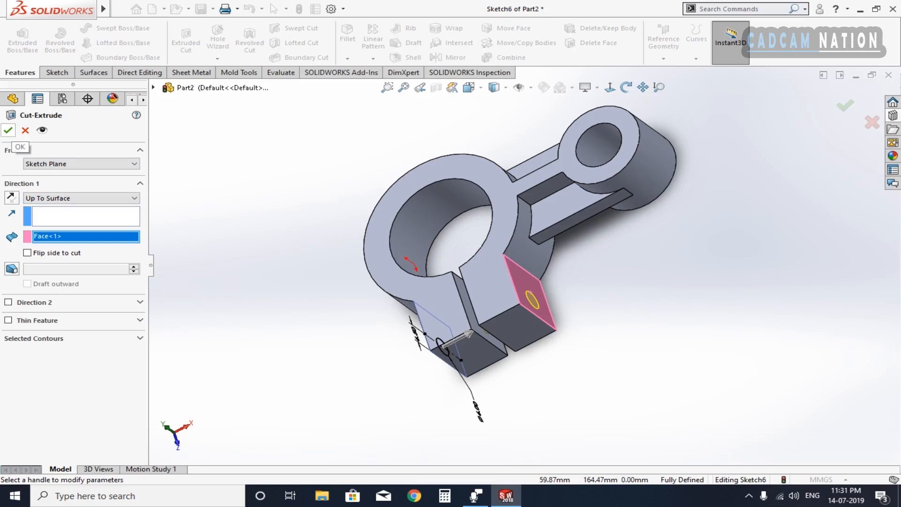
click(8, 131)
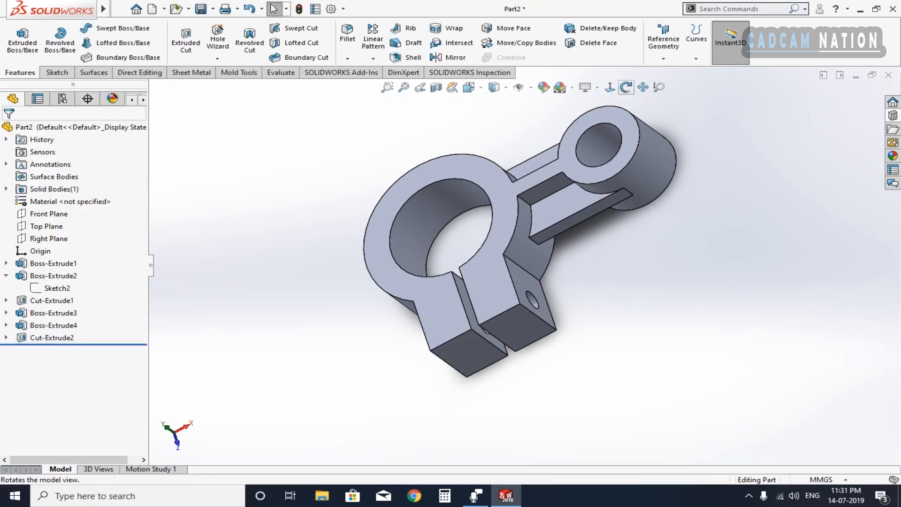
click(626, 88)
drag(516, 263, 563, 225)
scroll(540, 254, up, 2)
scroll(539, 239, down, 3)
middle_drag(530, 258, 513, 270)
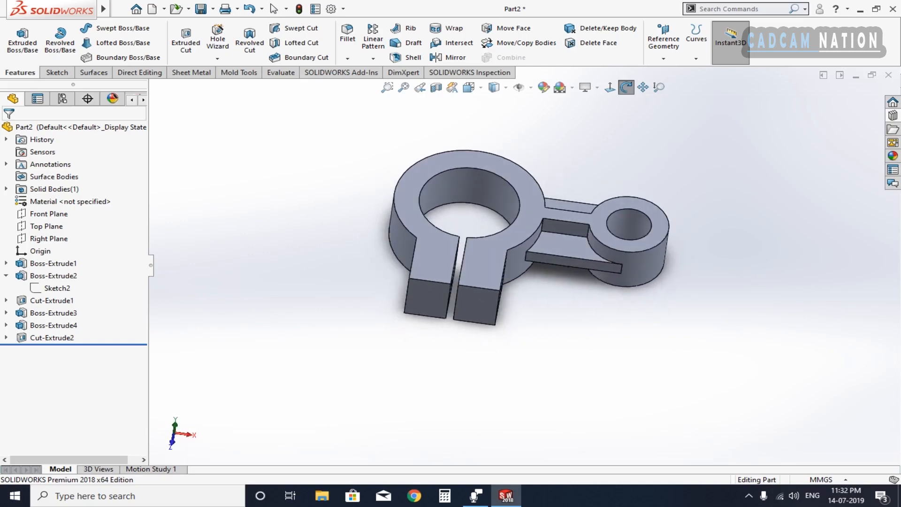